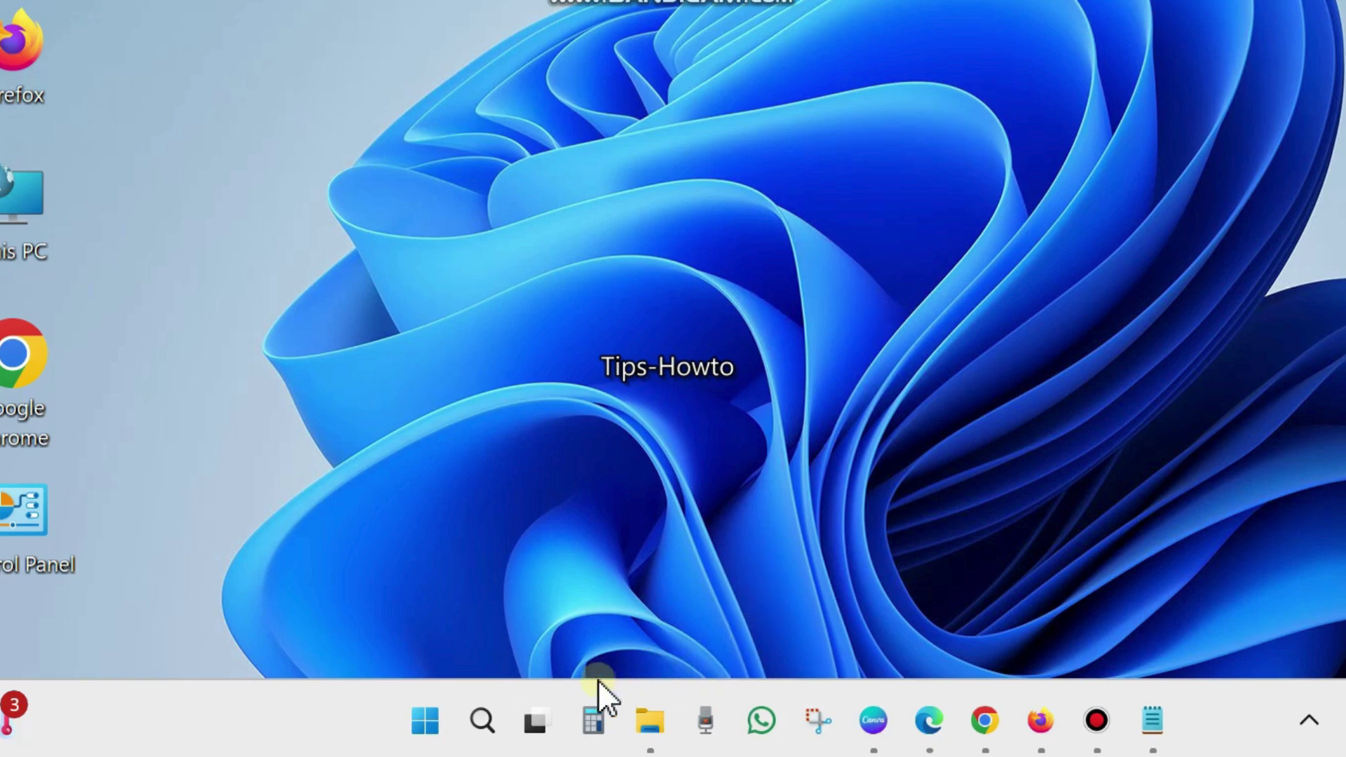
Step: Open the list of other troubleshooters in the Windows system settings
right_click(425, 728)
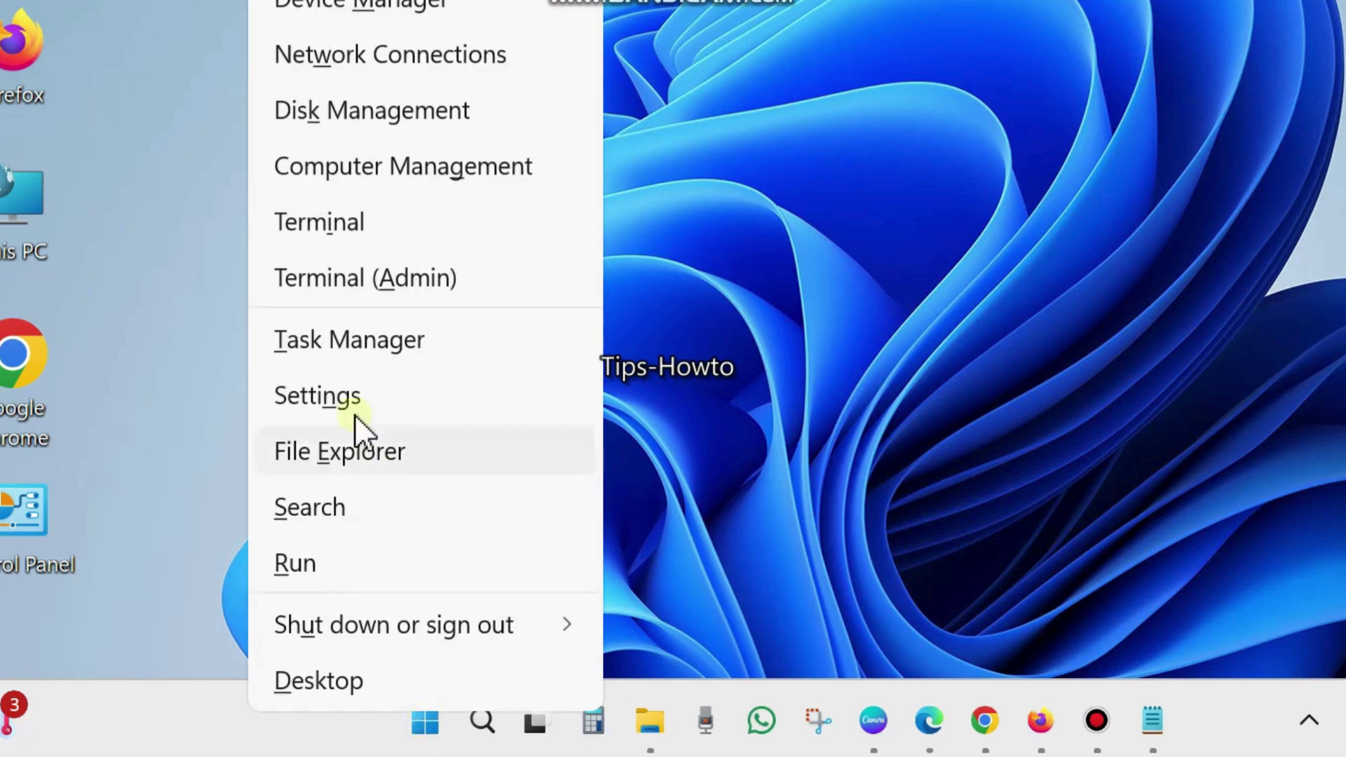
left_click(326, 395)
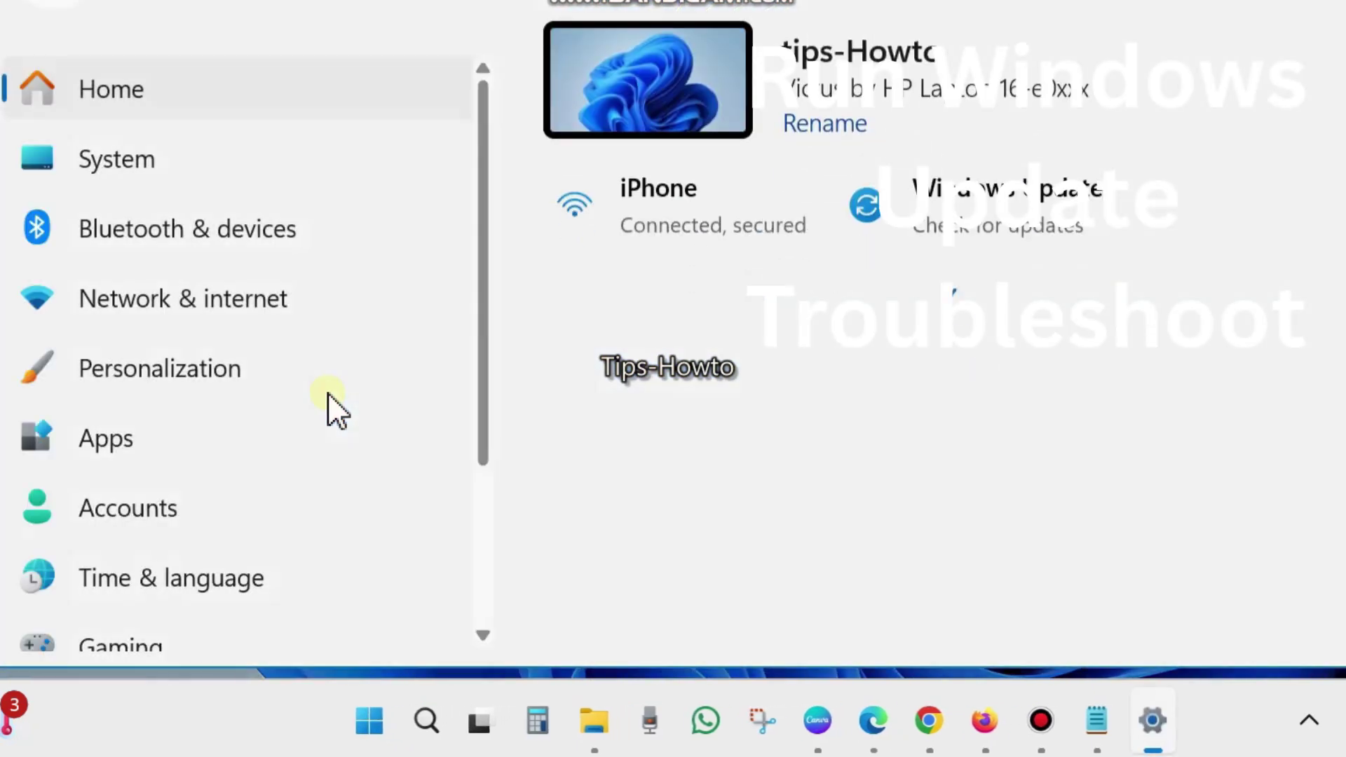
left_click(119, 164)
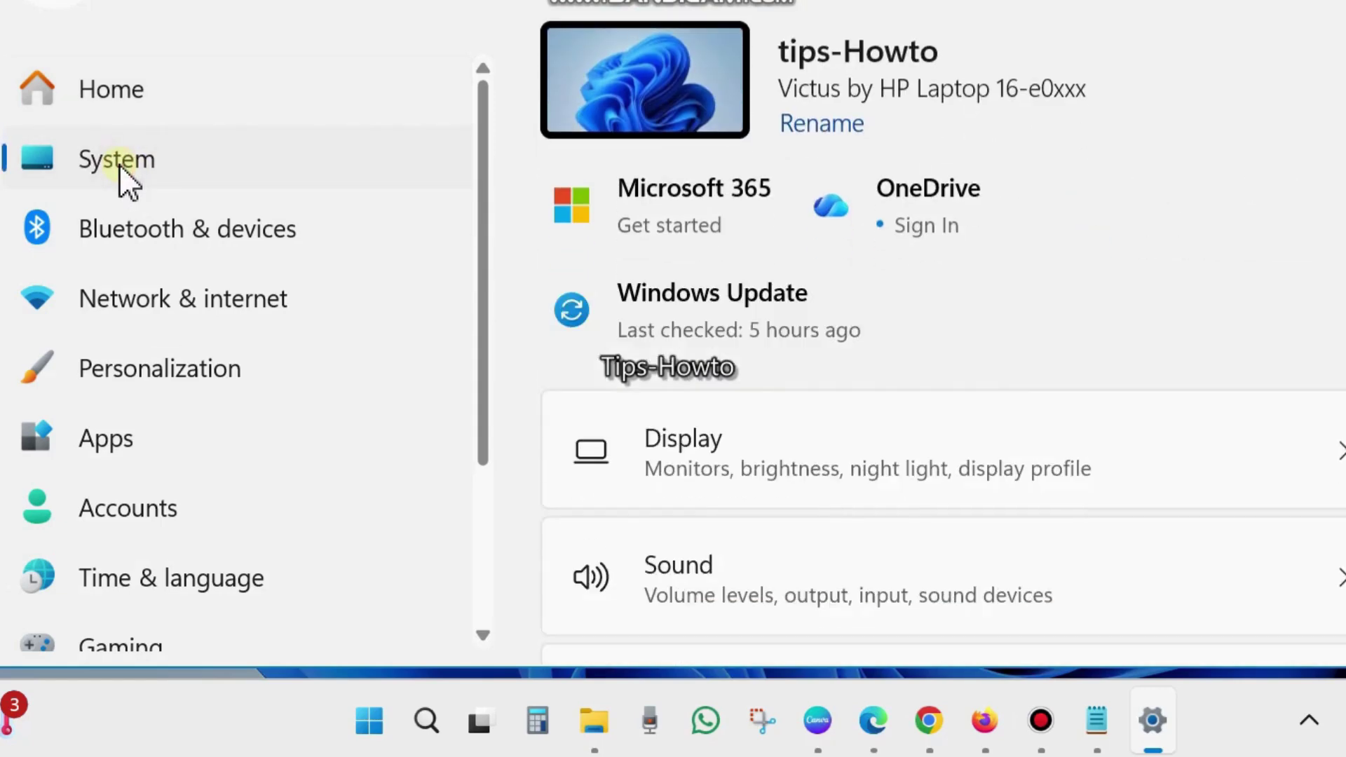
scroll(1121, 424, "down", 5)
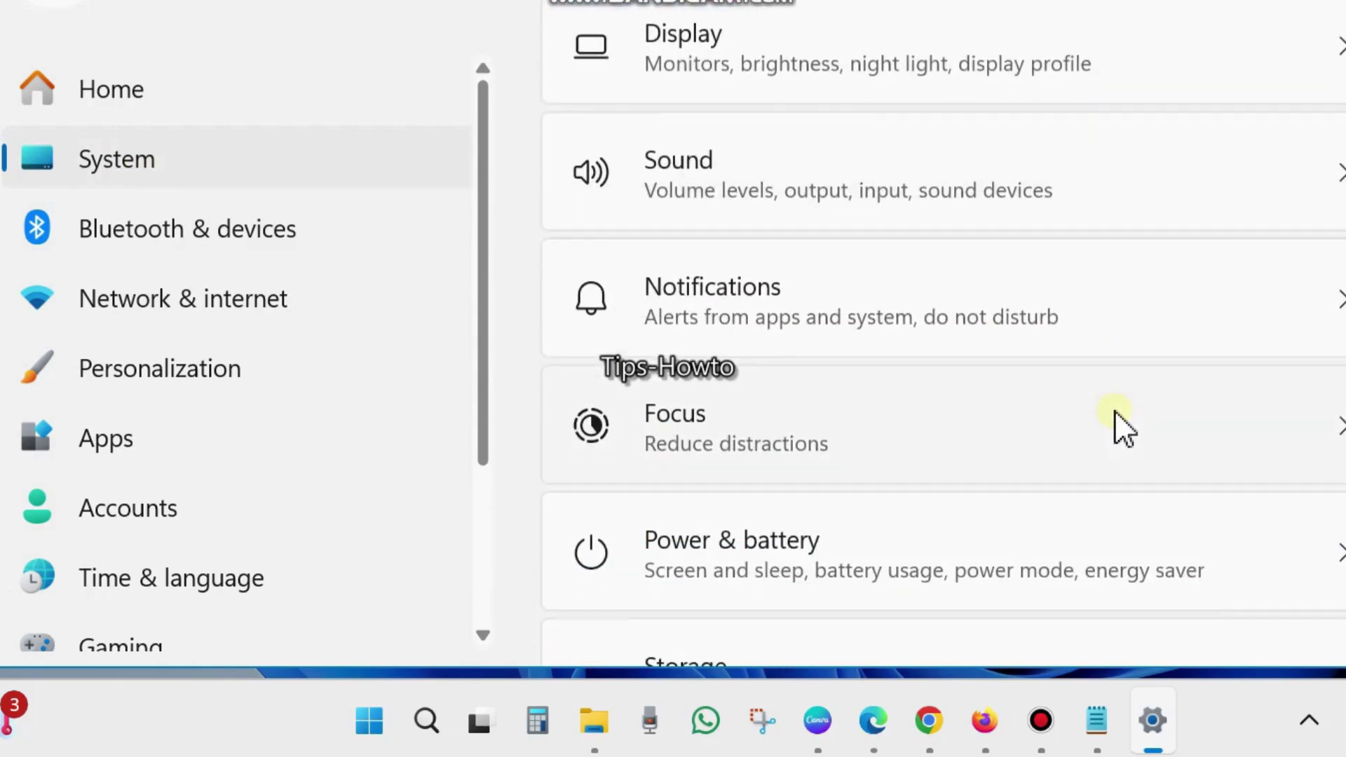
scroll(1065, 417, "down", 3)
scroll(1016, 398, "down", 8)
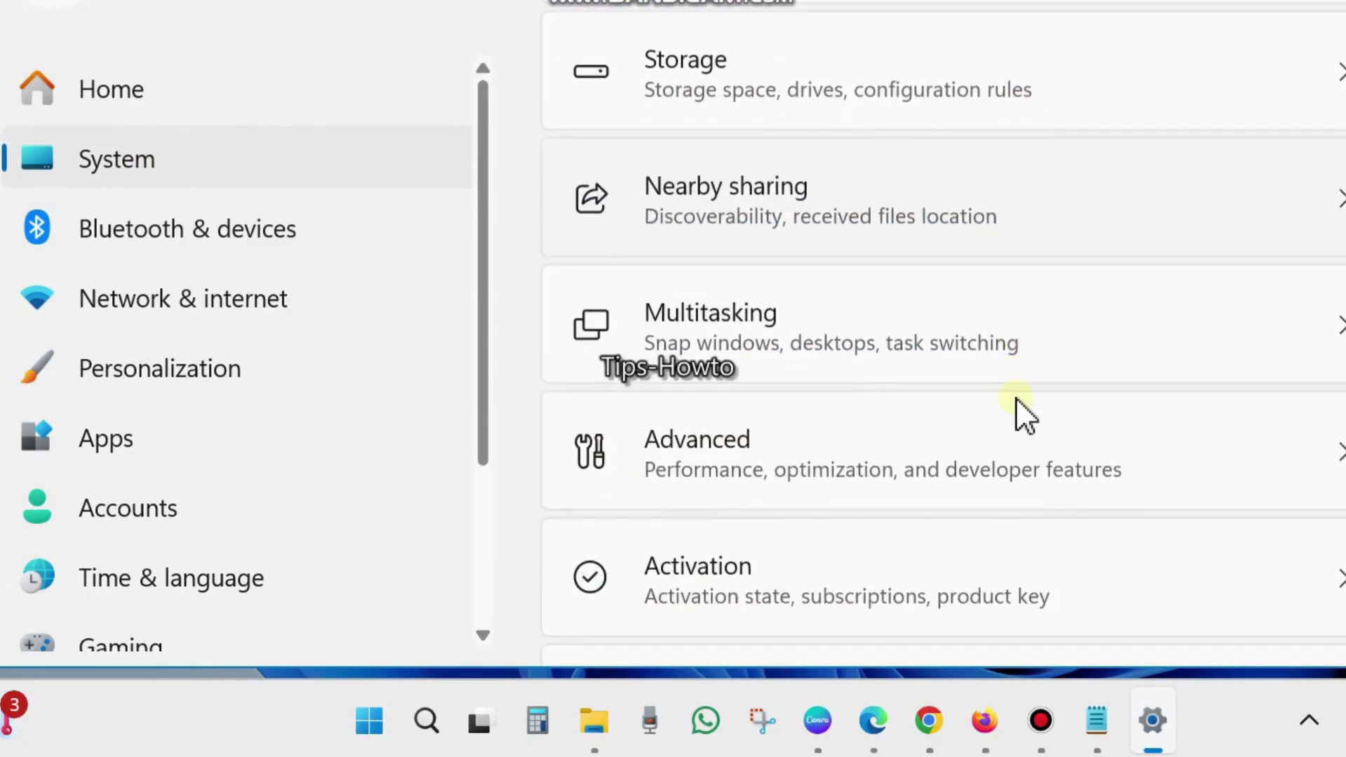
scroll(1016, 397, "down", 2)
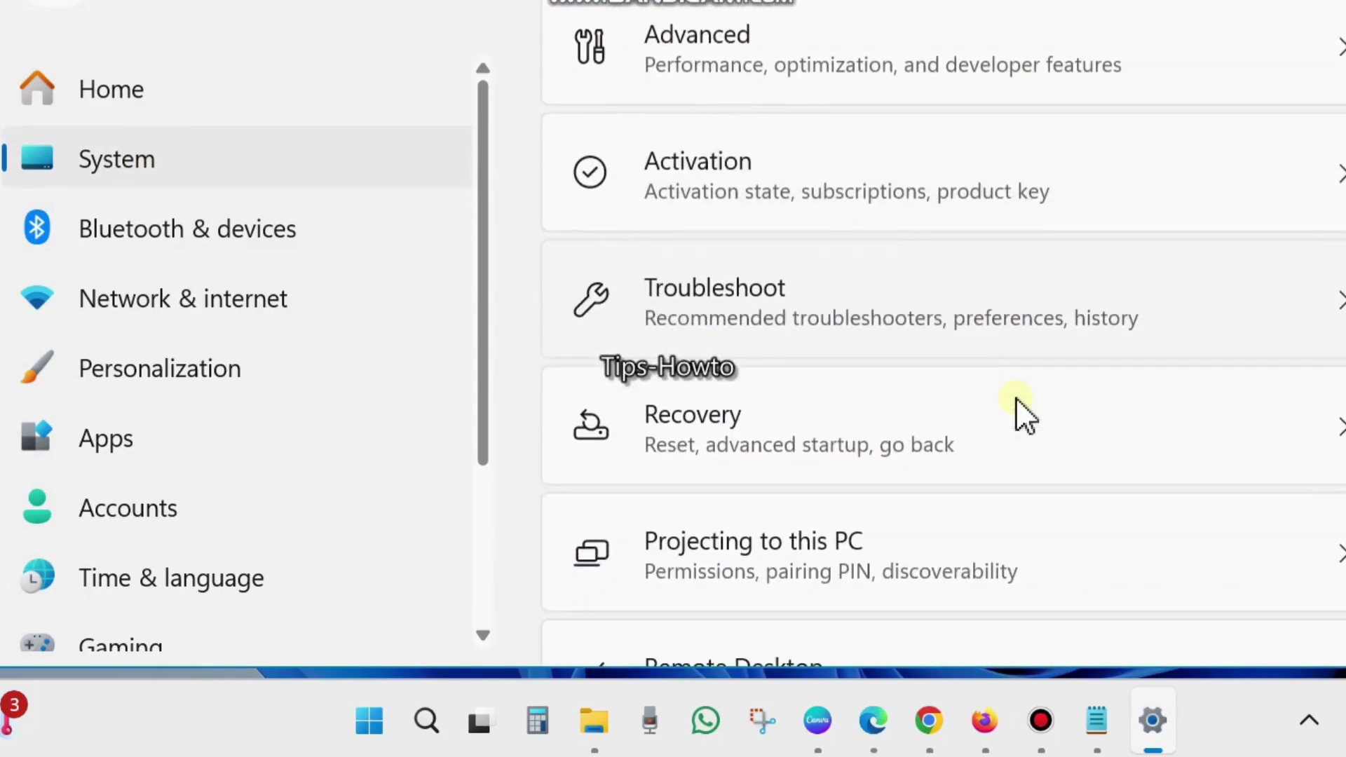
left_click(724, 305)
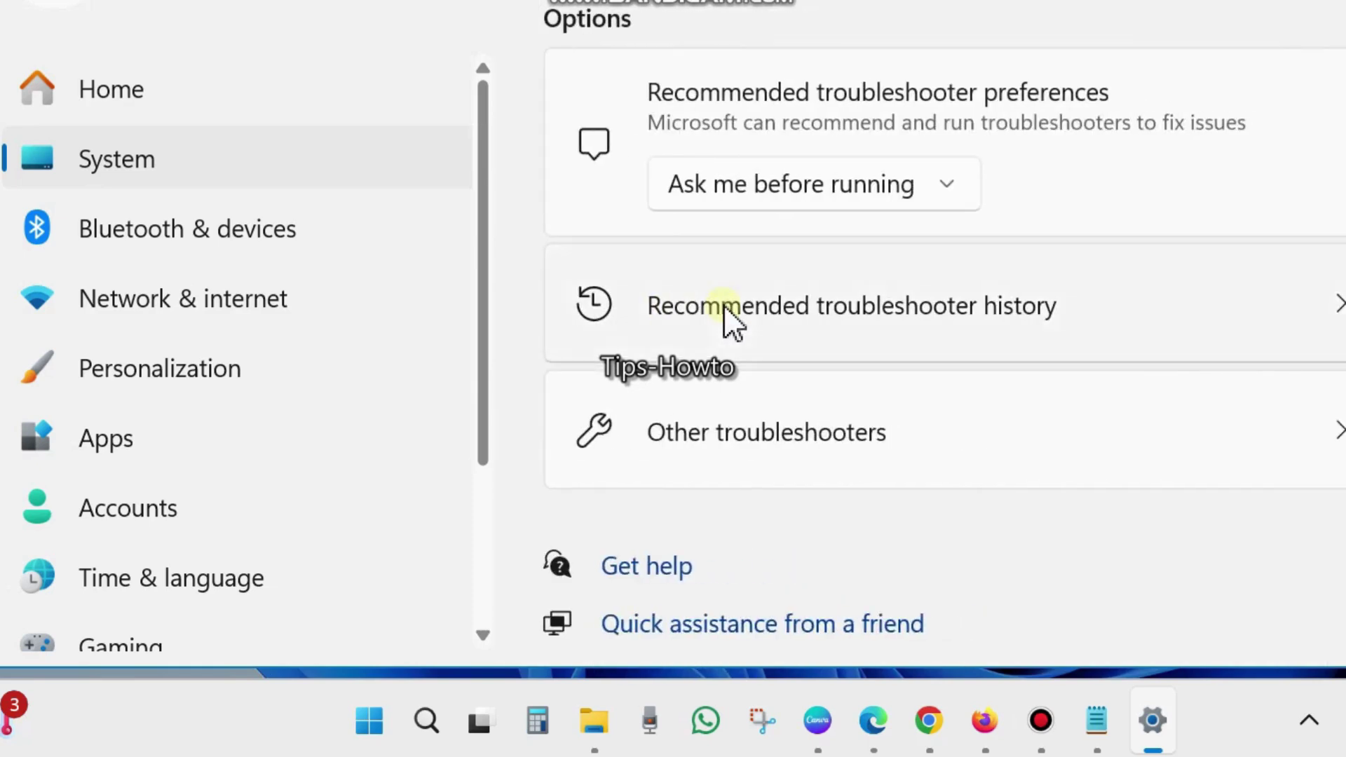
left_click(776, 444)
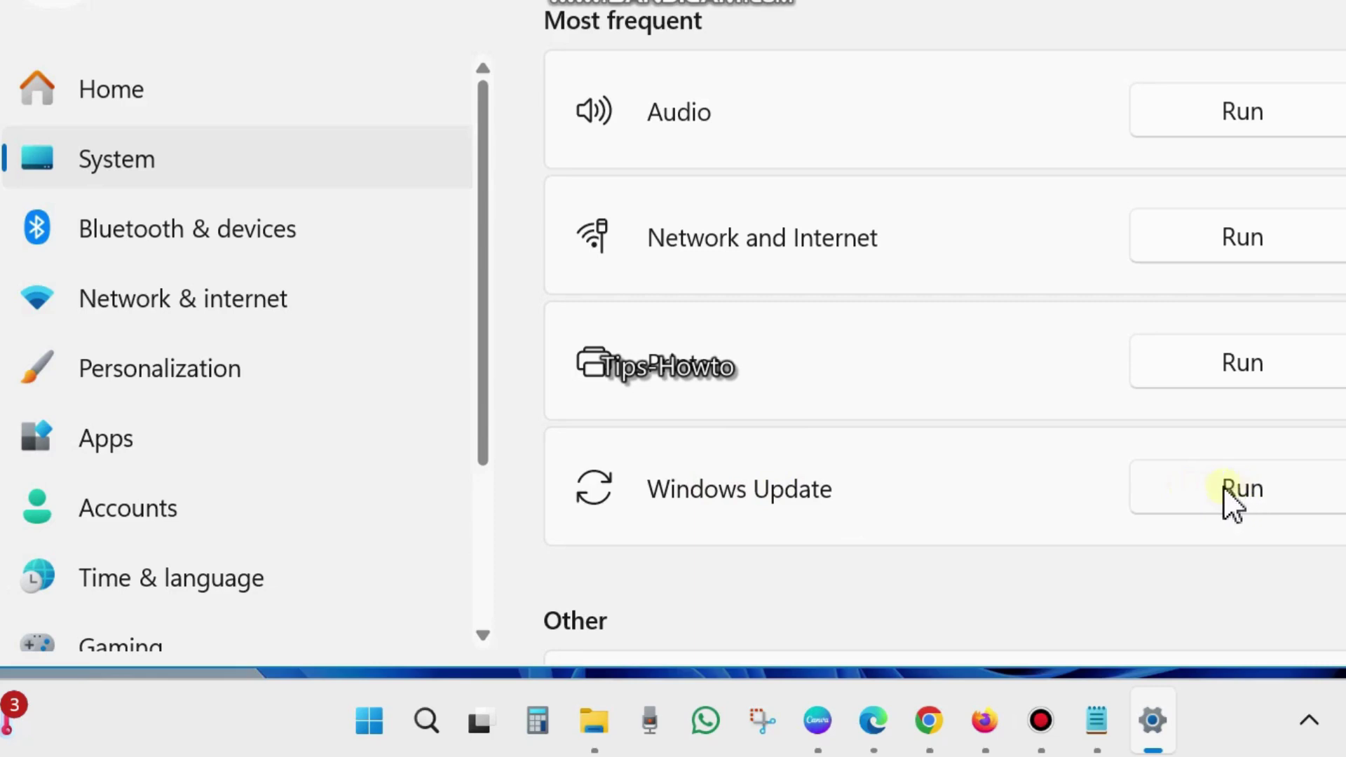
Step: Run the Windows Update troubleshooter and close its help window
scroll(1122, 477, "down", 2)
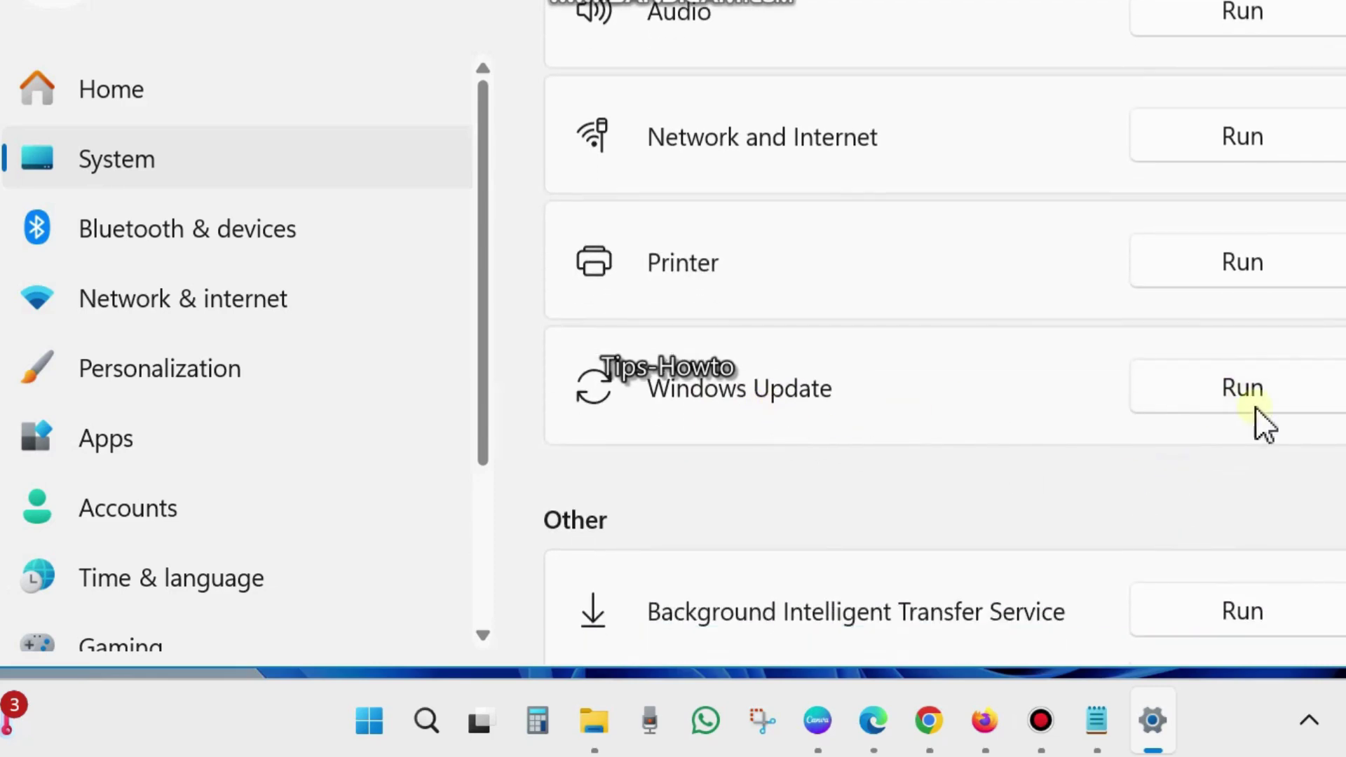
left_click(1241, 388)
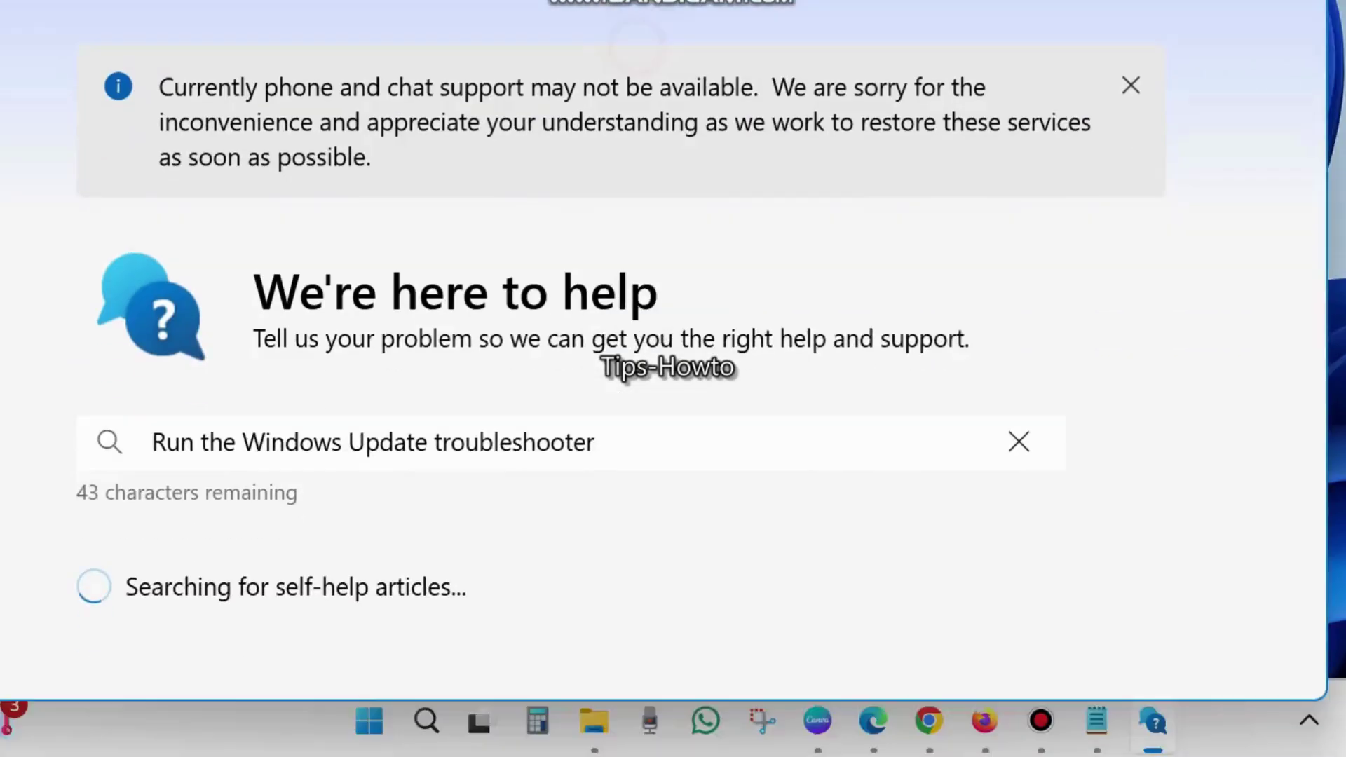
left_click_drag(637, 45, 653, 0)
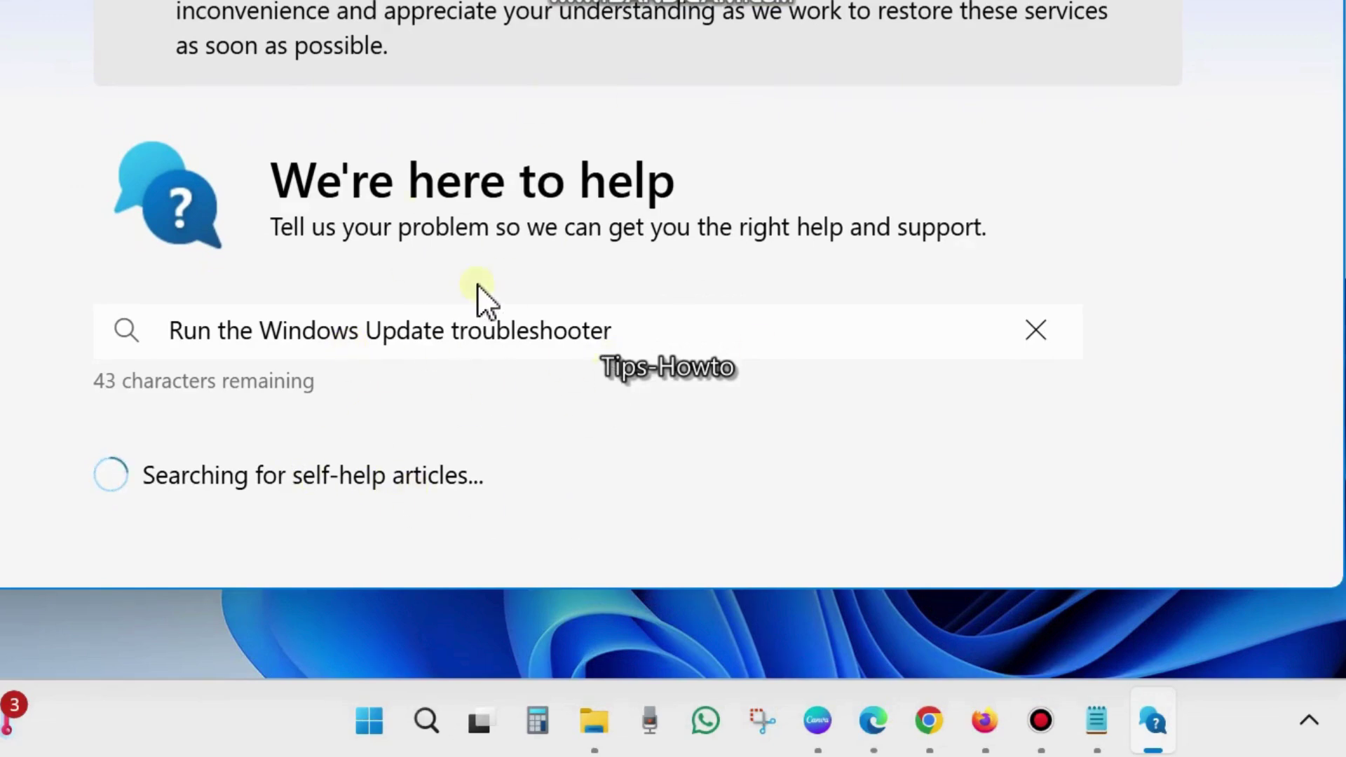
left_click(1315, 2)
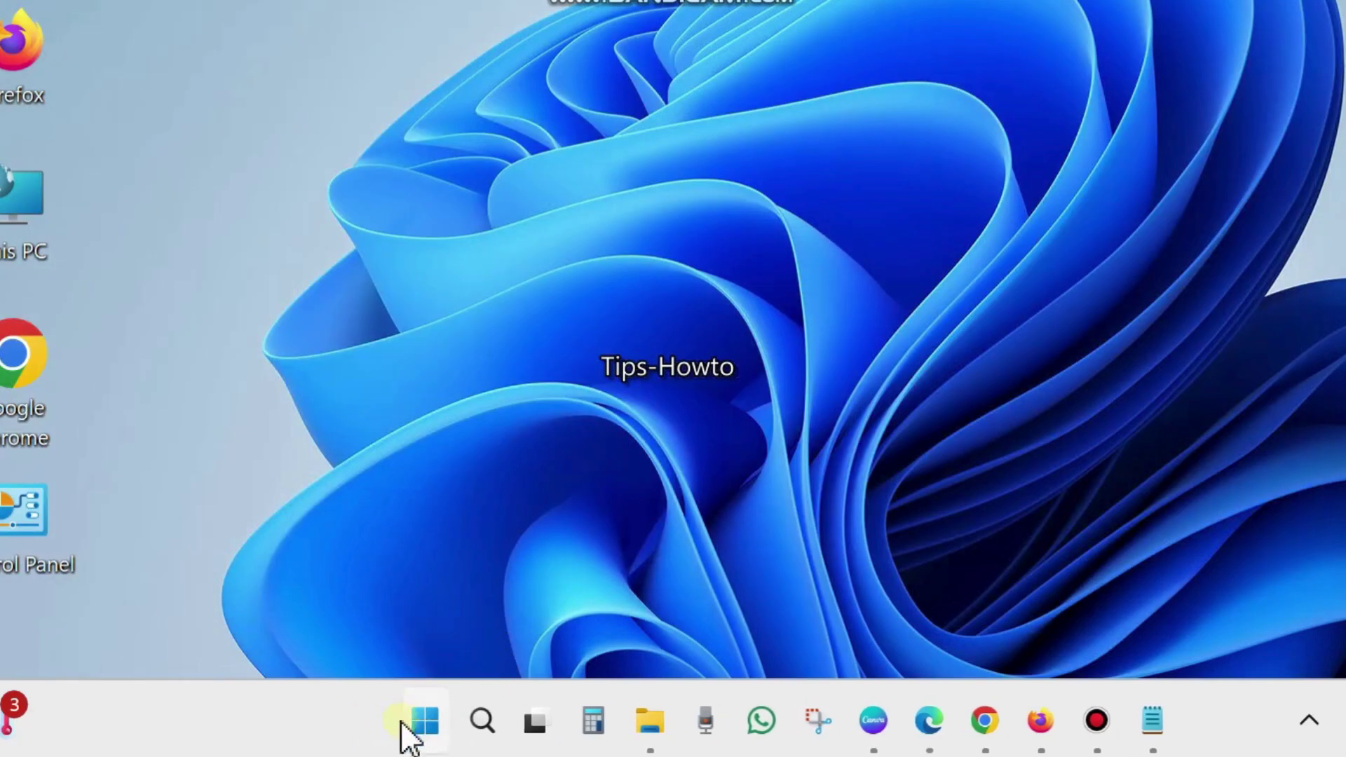
Step: Open the Services console by running services.msc and move its window so the service list is fully accessible
right_click(428, 729)
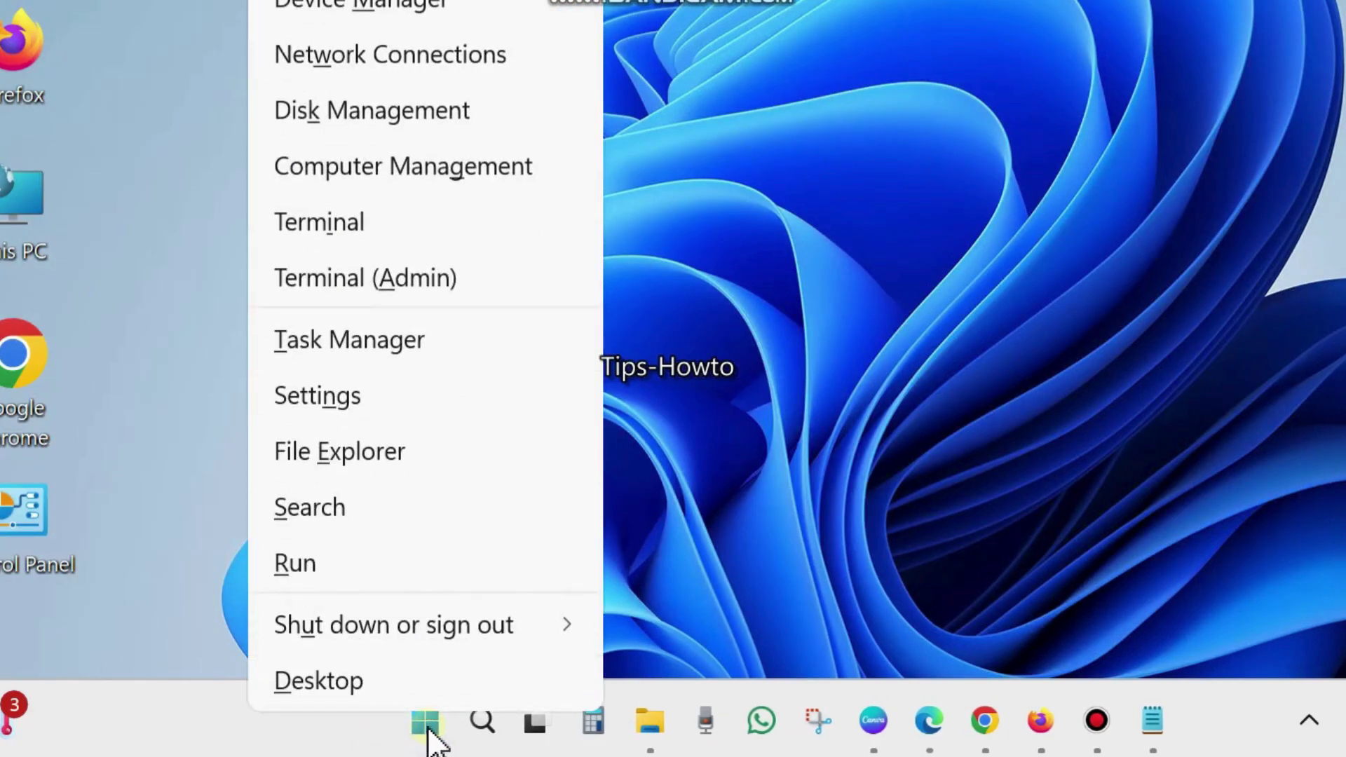
left_click(297, 561)
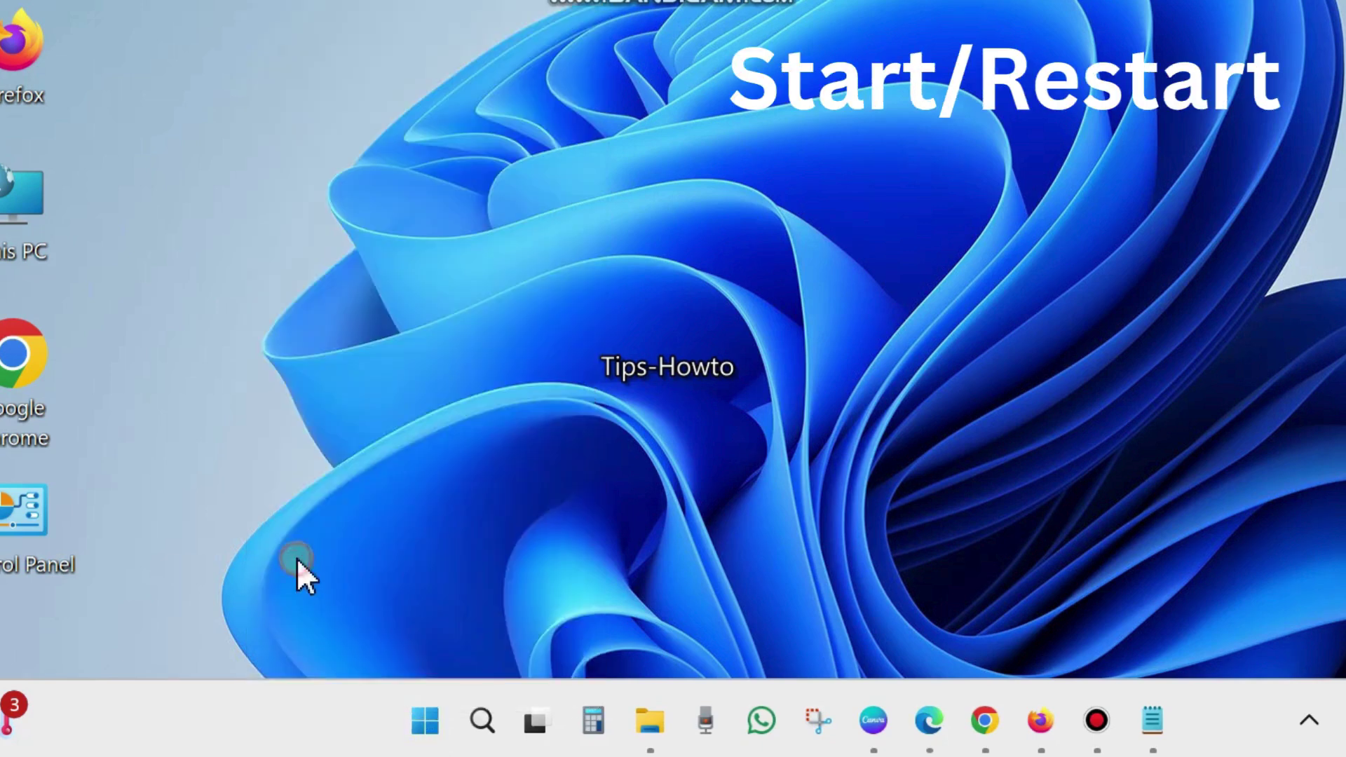
left_click_drag(211, 275, 596, 172)
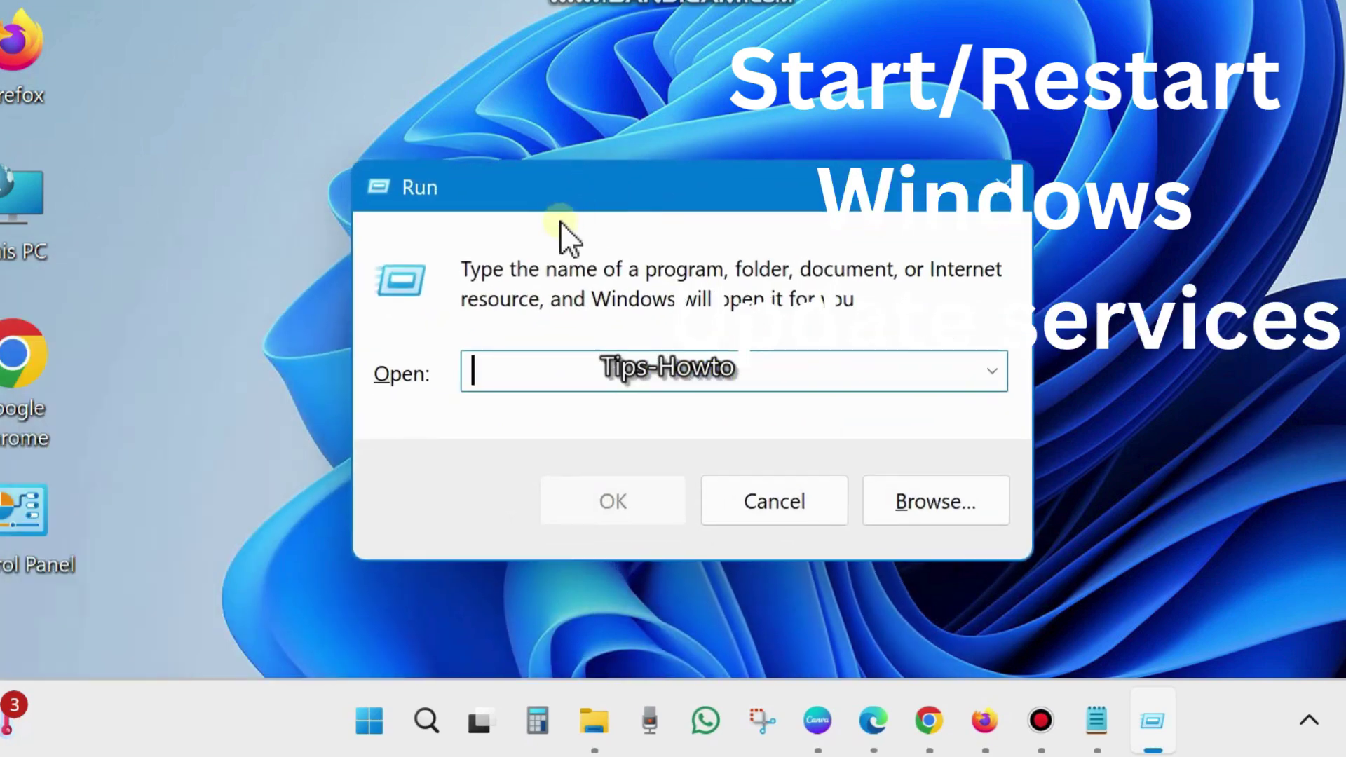
type("serv")
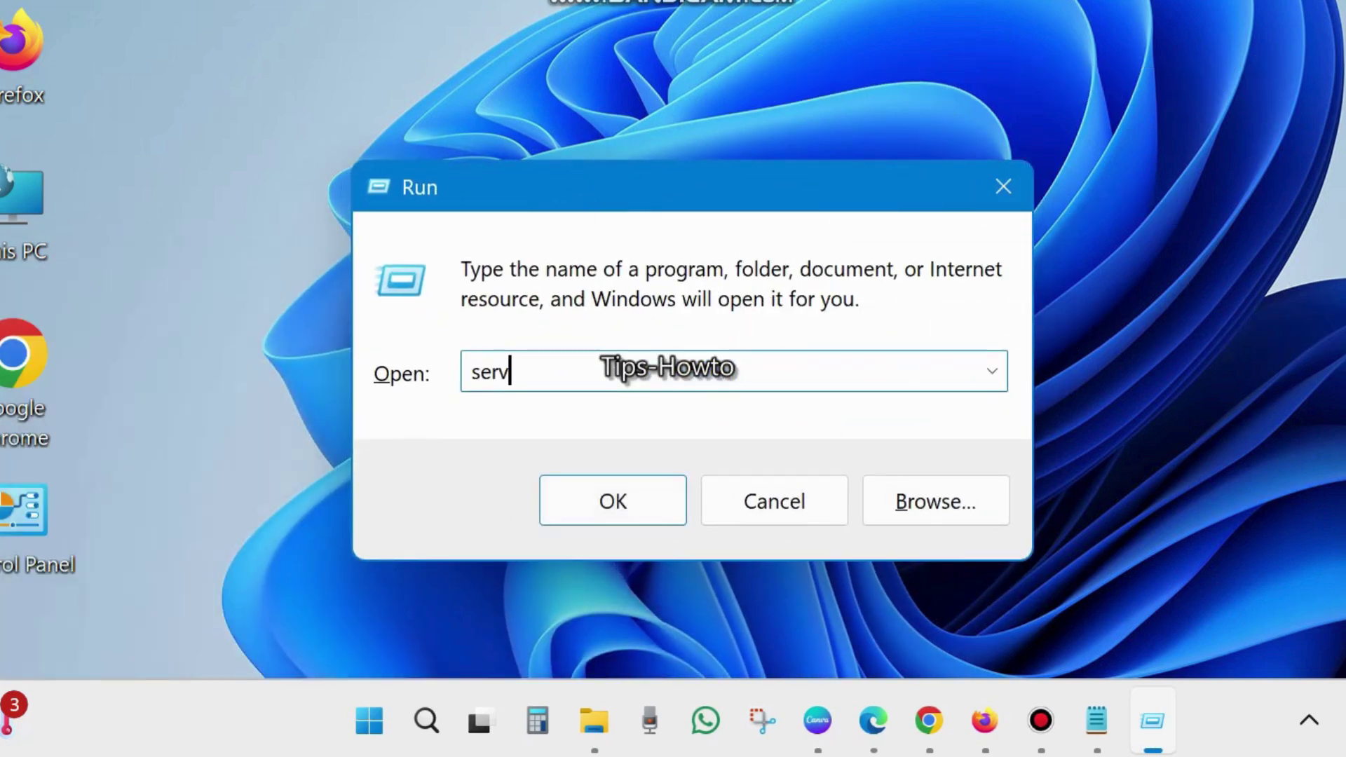
type("ices.msc")
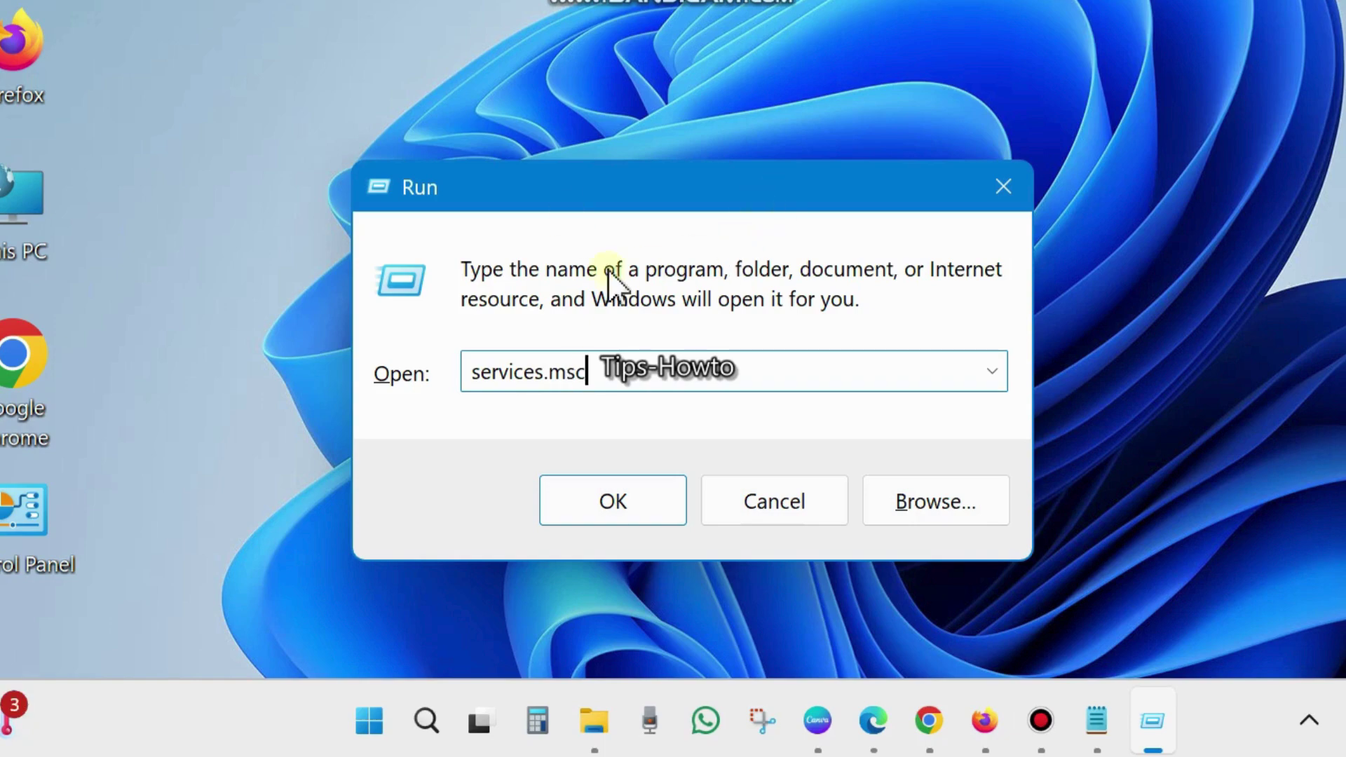
left_click(613, 501)
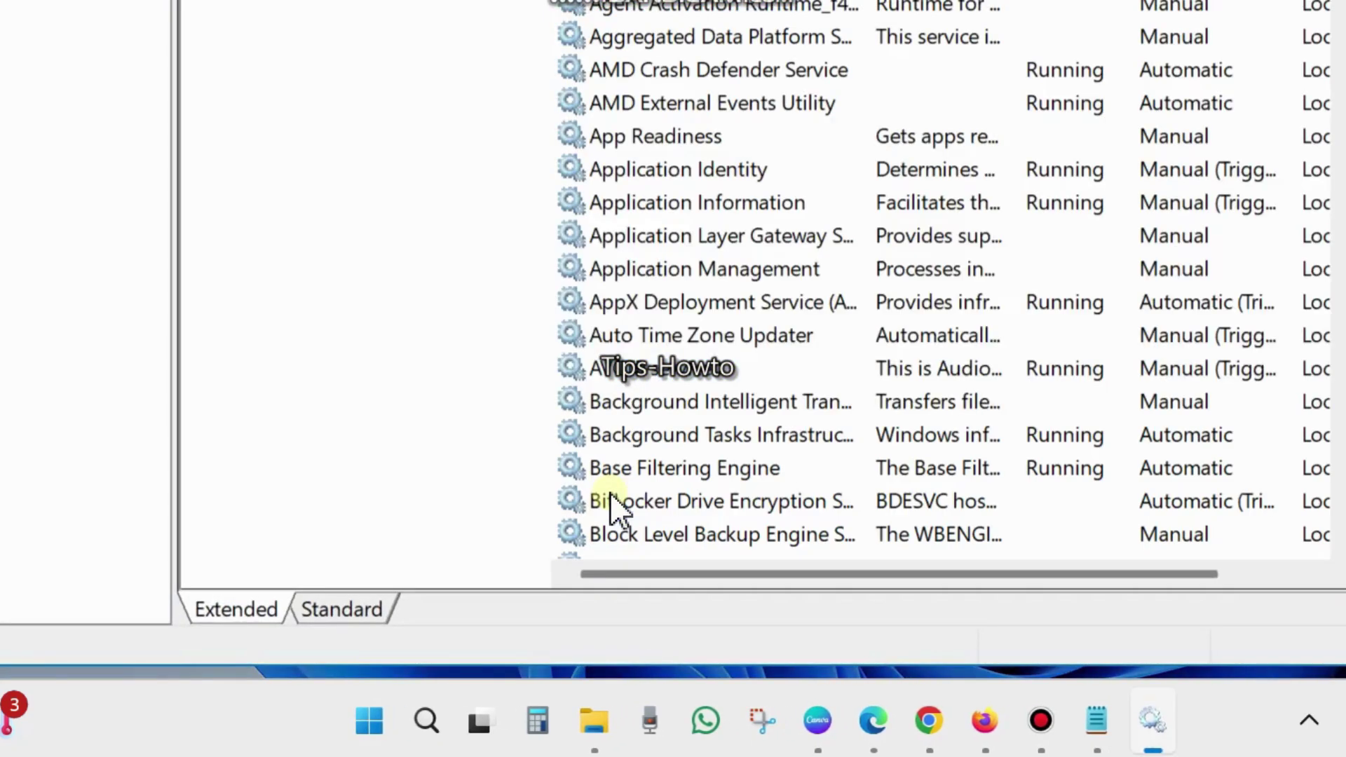
left_click_drag(785, 0, 811, 55)
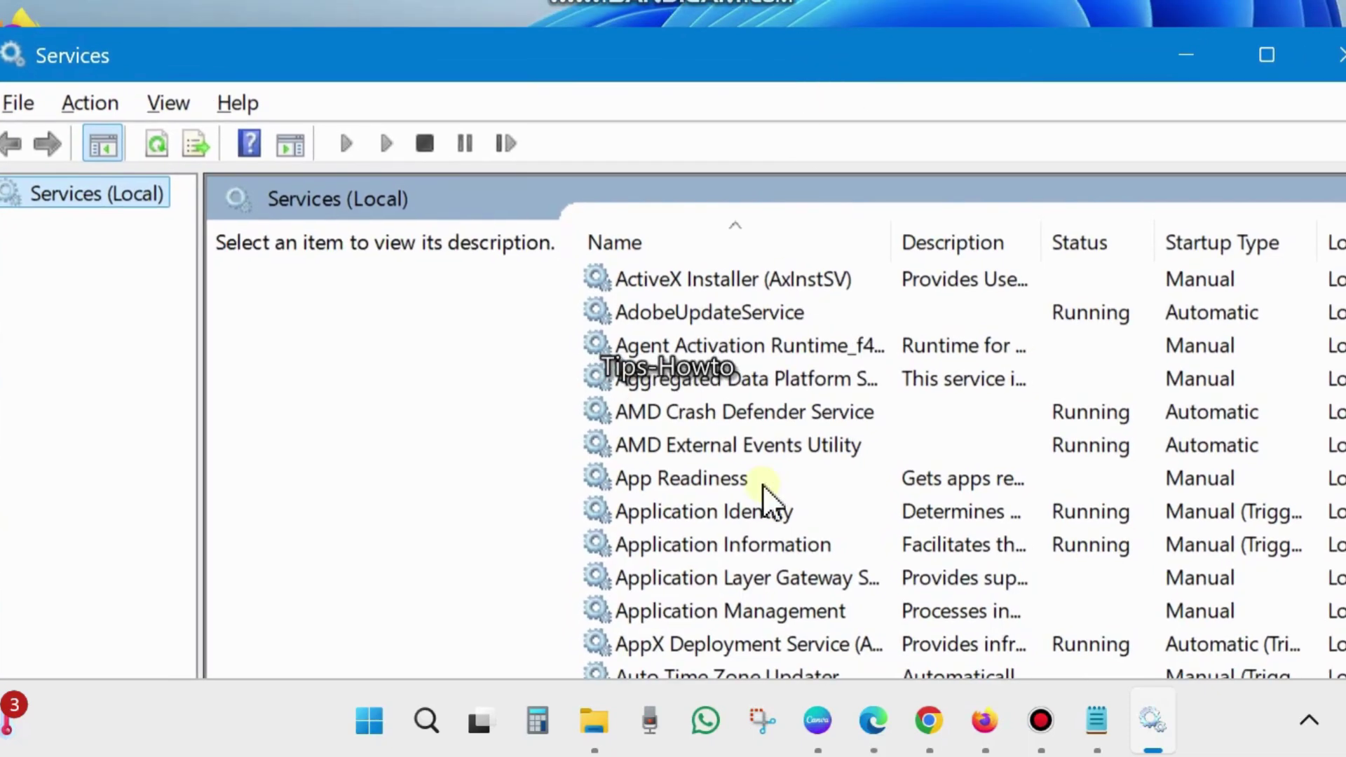
Step: Open the properties of the Background Intelligent Transfer Service and set its startup type to Automatic
scroll(731, 507, "down", 3)
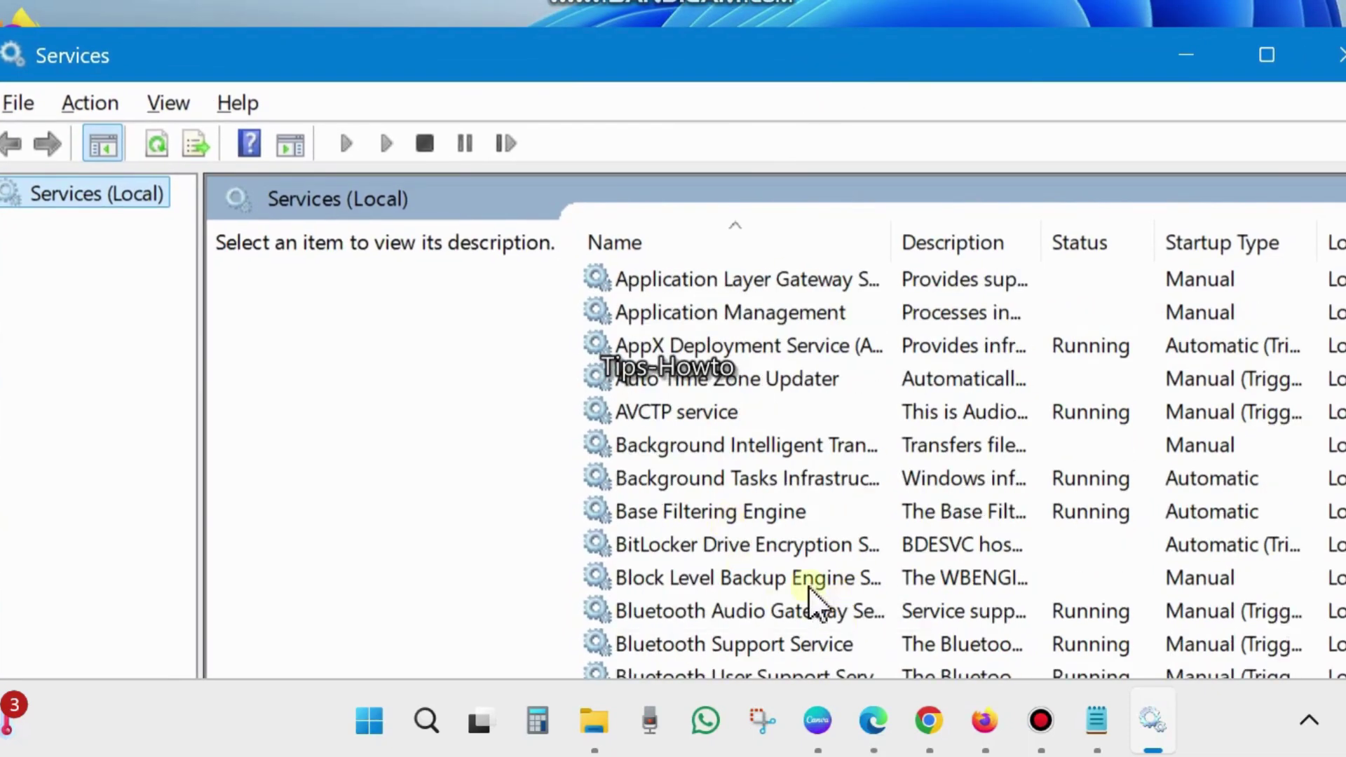
scroll(771, 603, "down", 1)
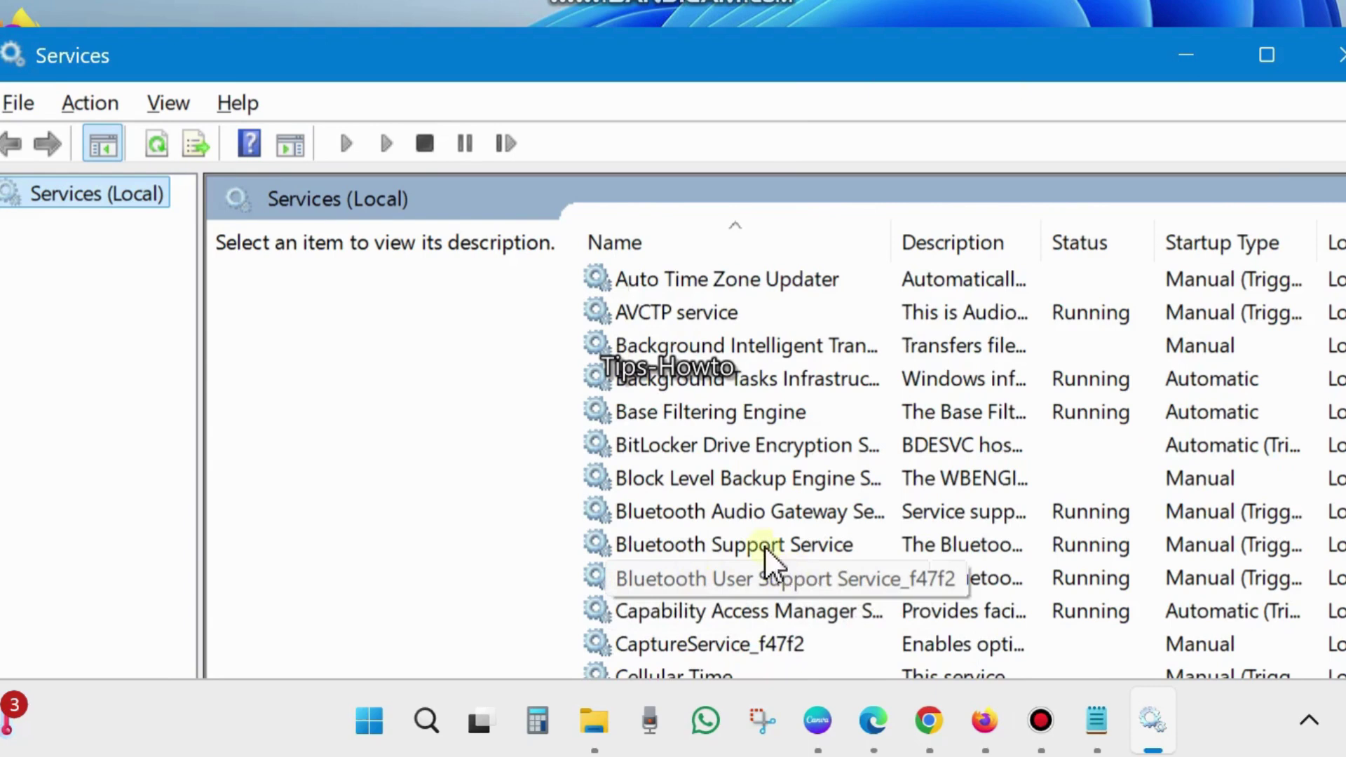
left_click(756, 345)
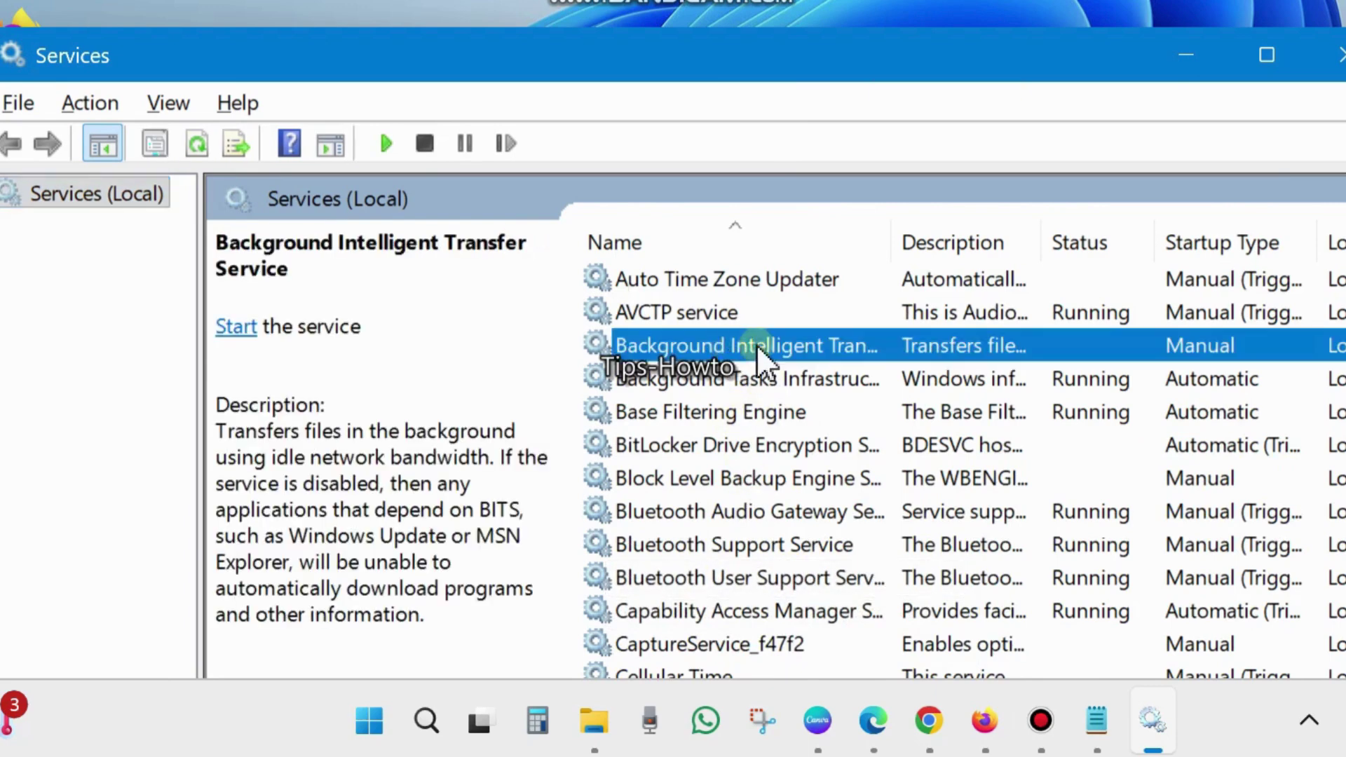
double_click(718, 348)
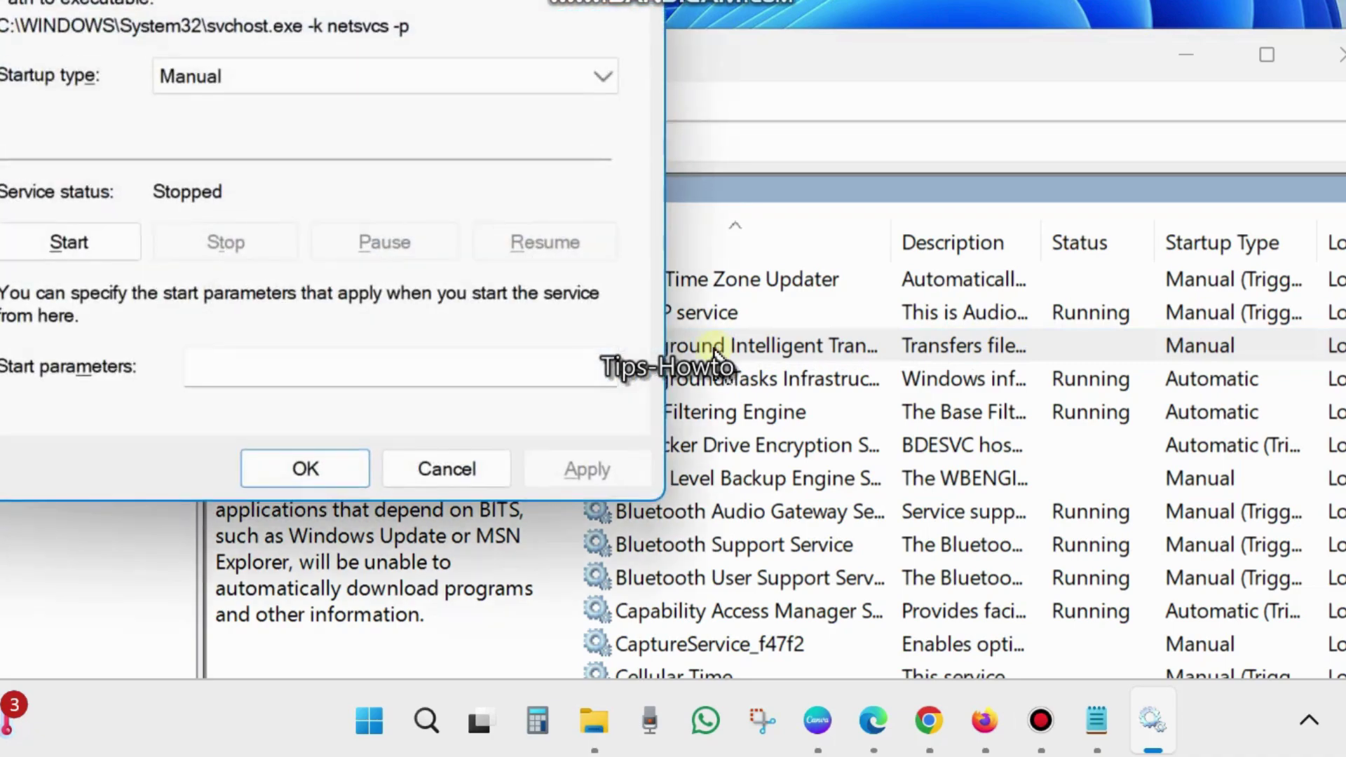
left_click_drag(266, 0, 627, 0)
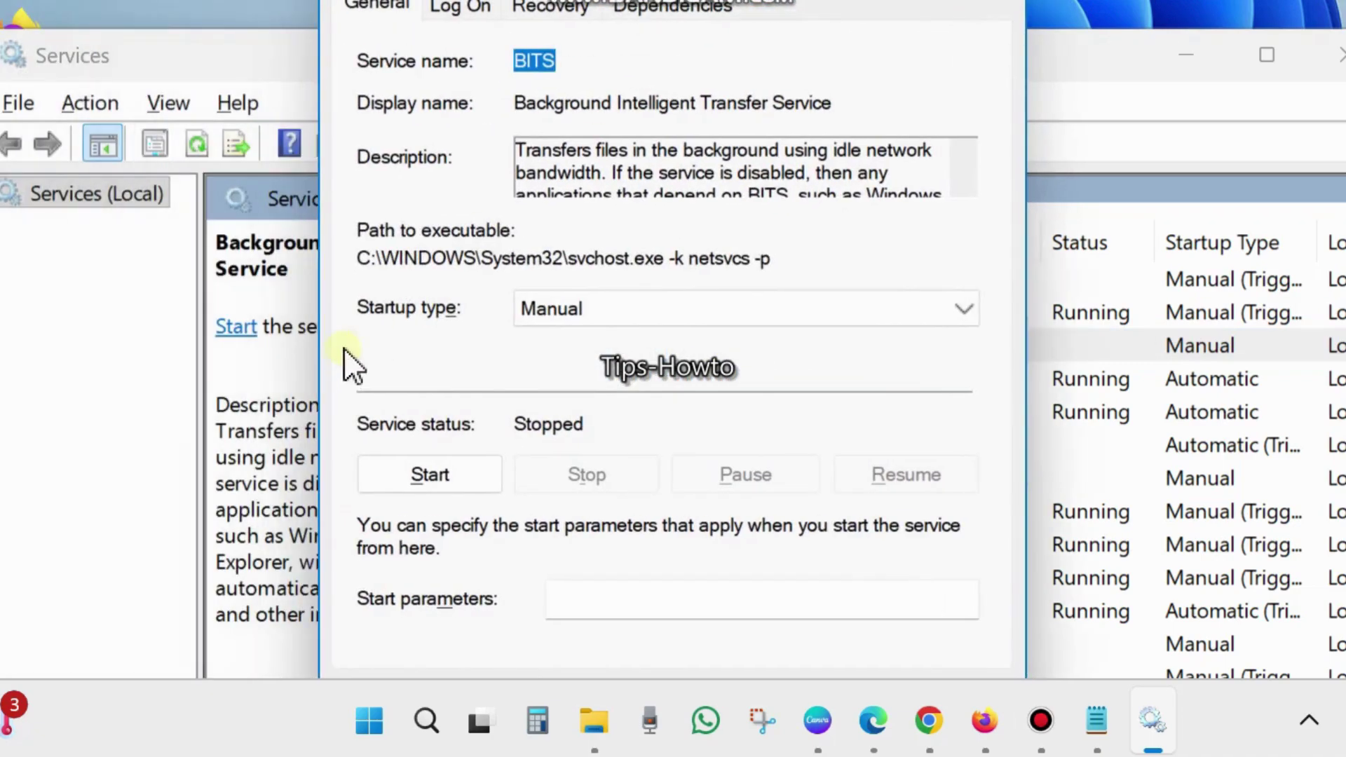
left_click(622, 302)
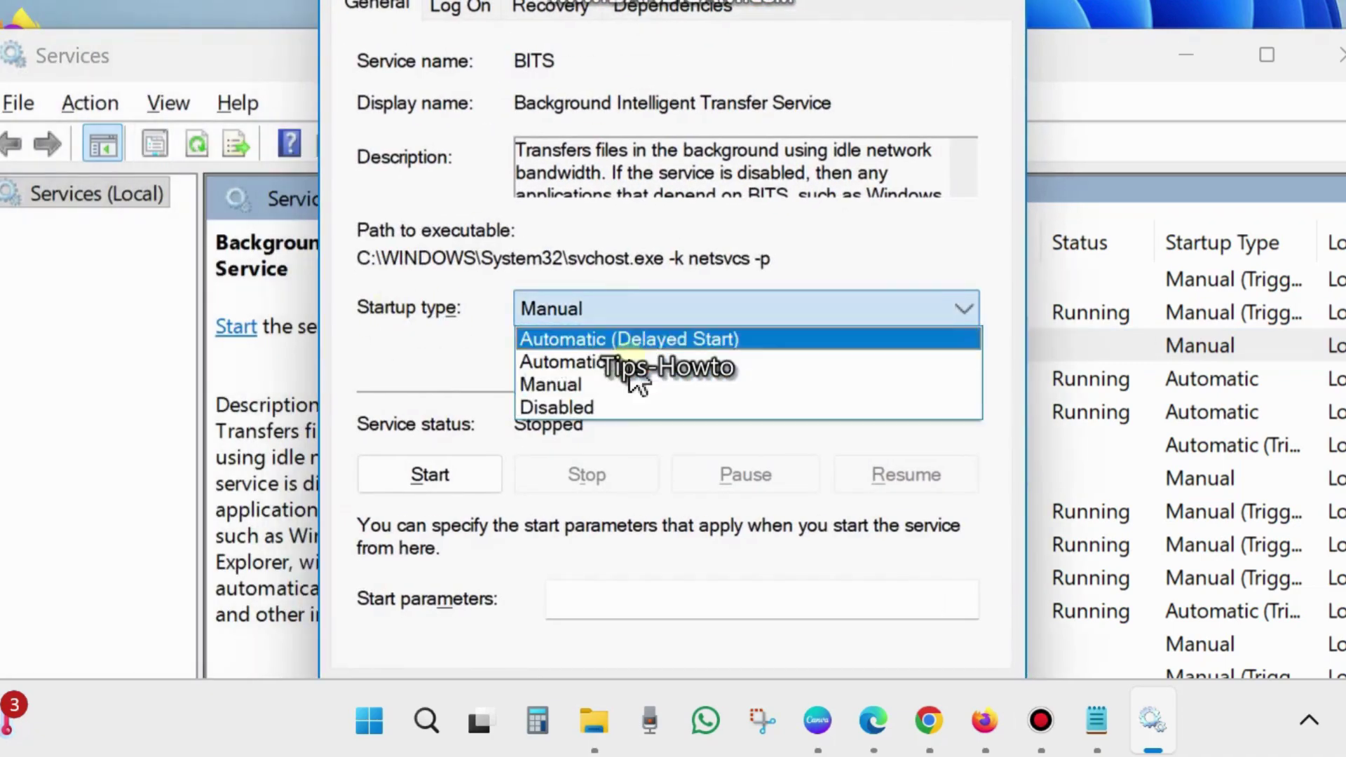
left_click(603, 363)
Step: Start the Background Intelligent Transfer Service, apply the changes and close its properties
left_click(430, 474)
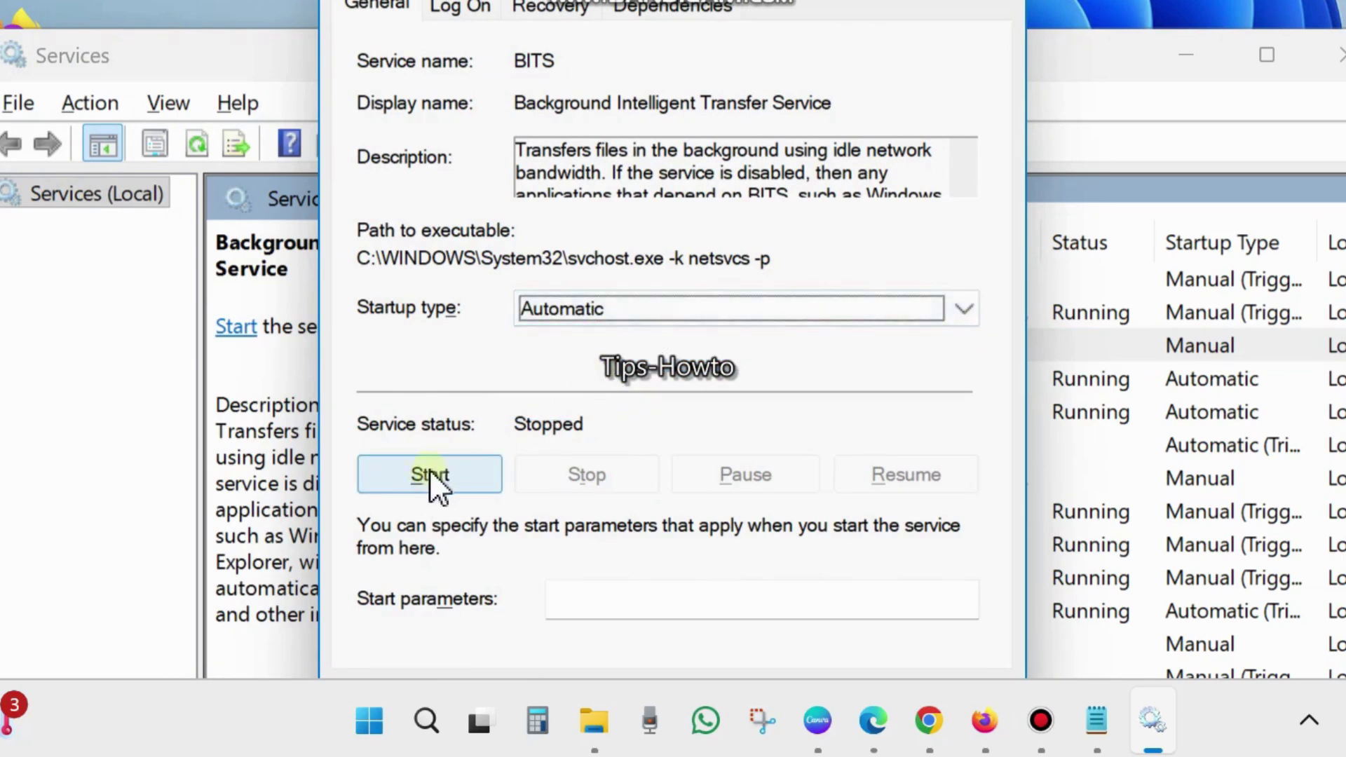
left_click(429, 474)
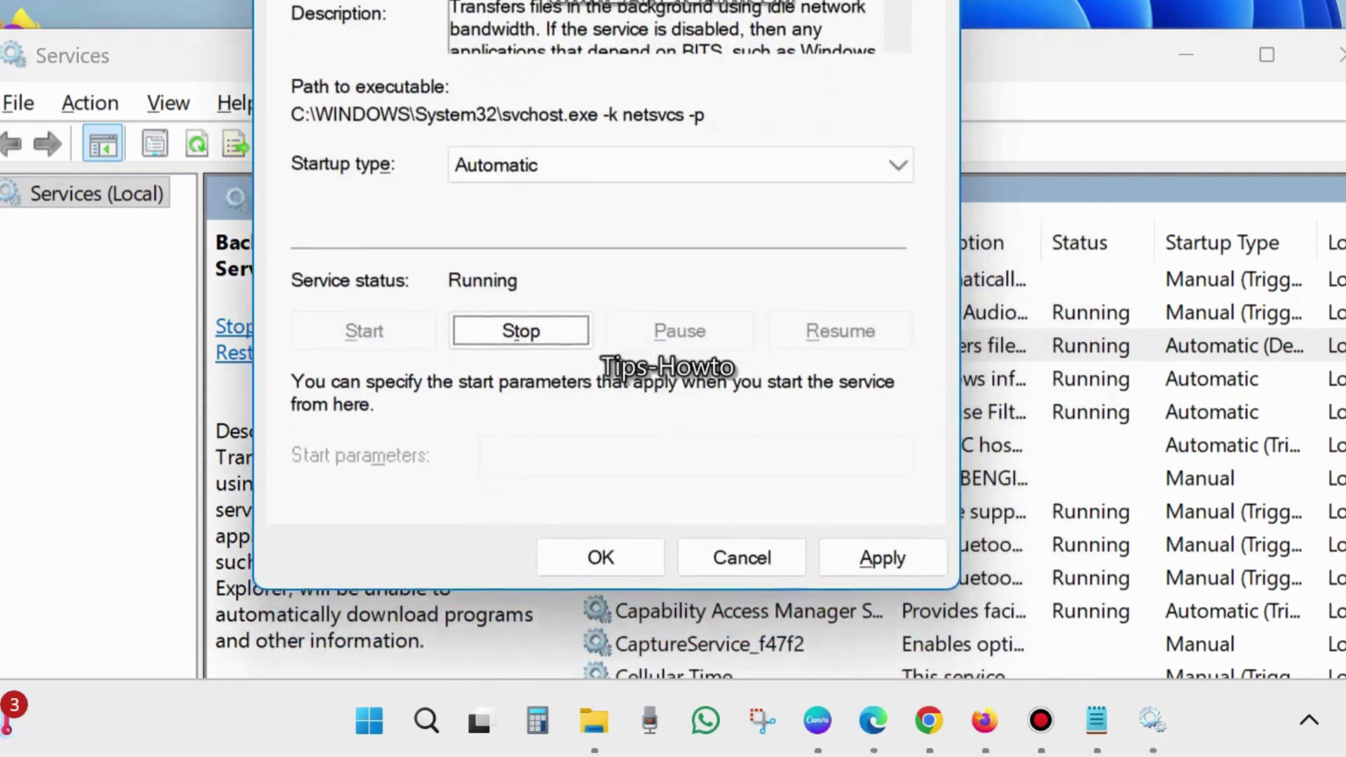
left_click(894, 523)
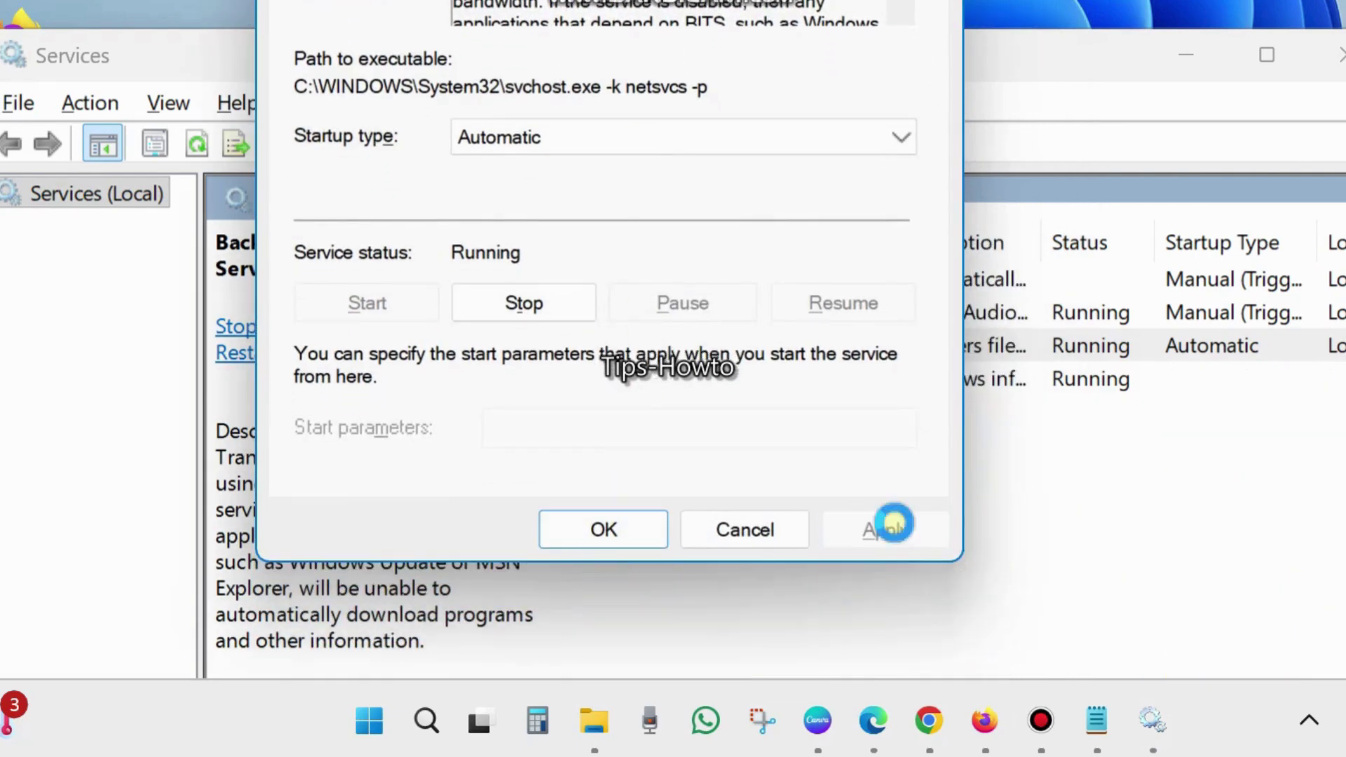
left_click(608, 526)
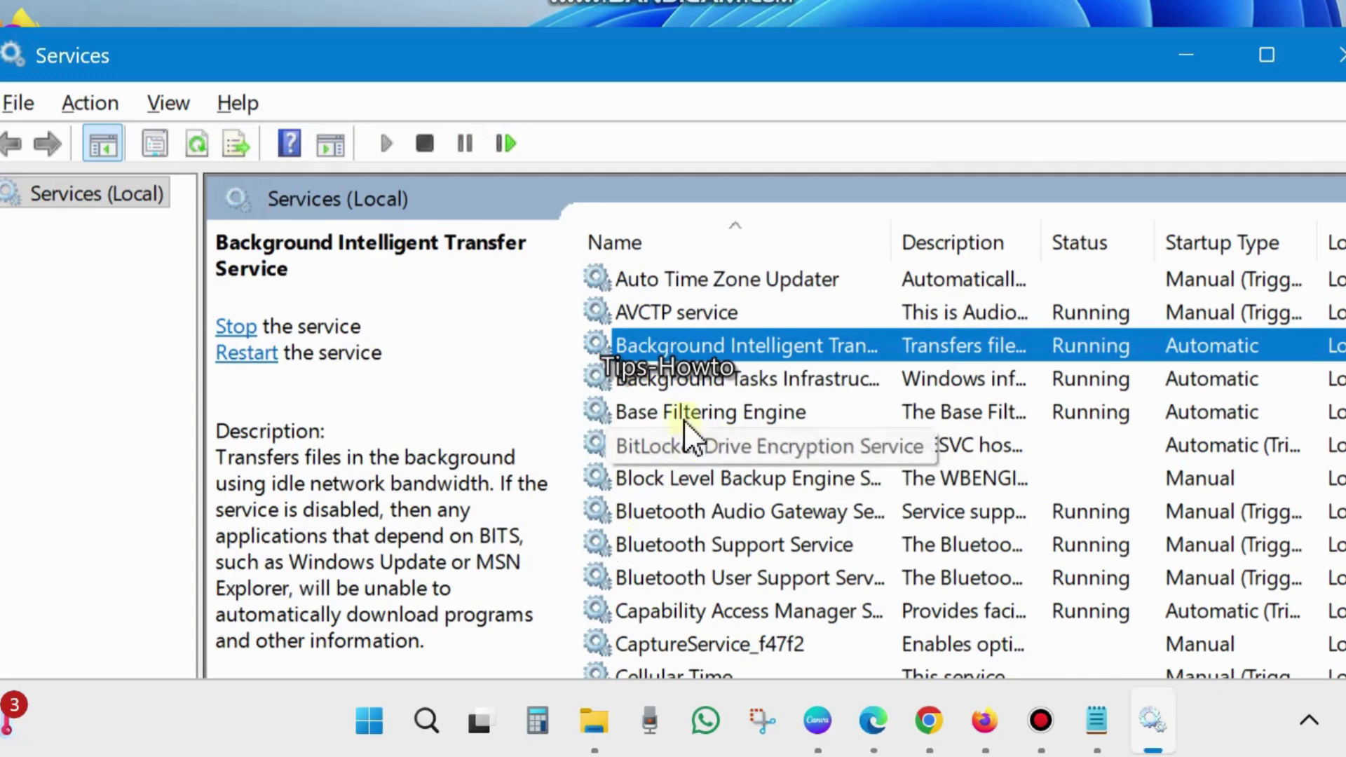
right_click(672, 348)
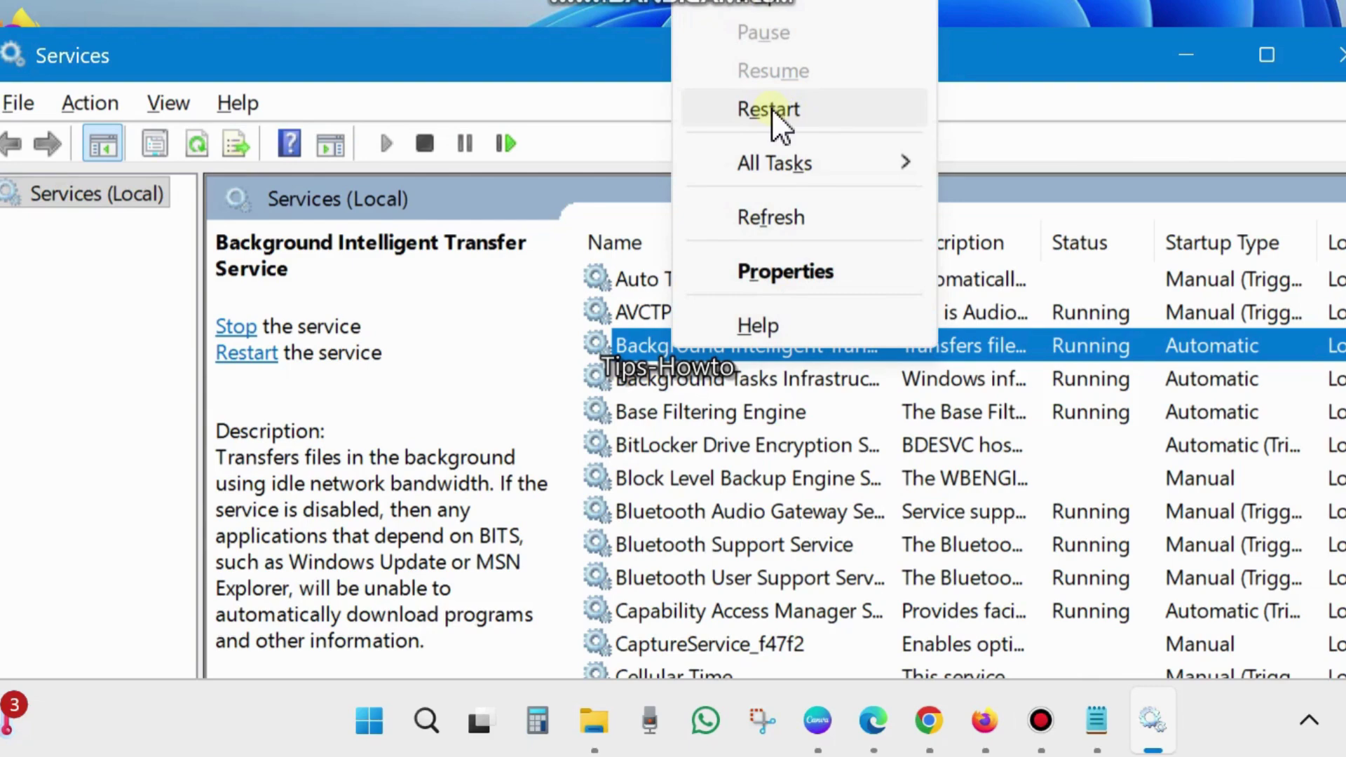
left_click(525, 63)
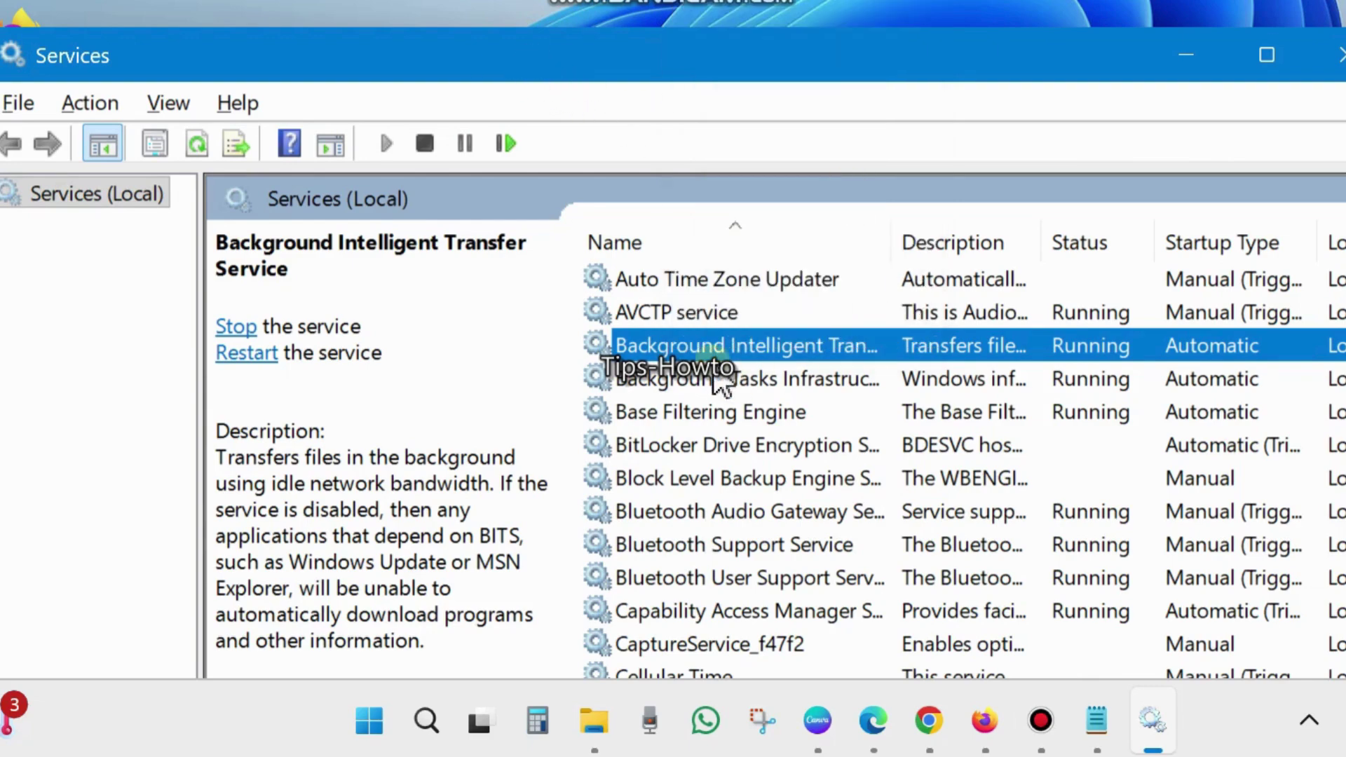
Step: Restart Cryptographic Services together with its dependent services, and check the startup type in its properties
scroll(750, 569, "down", 2)
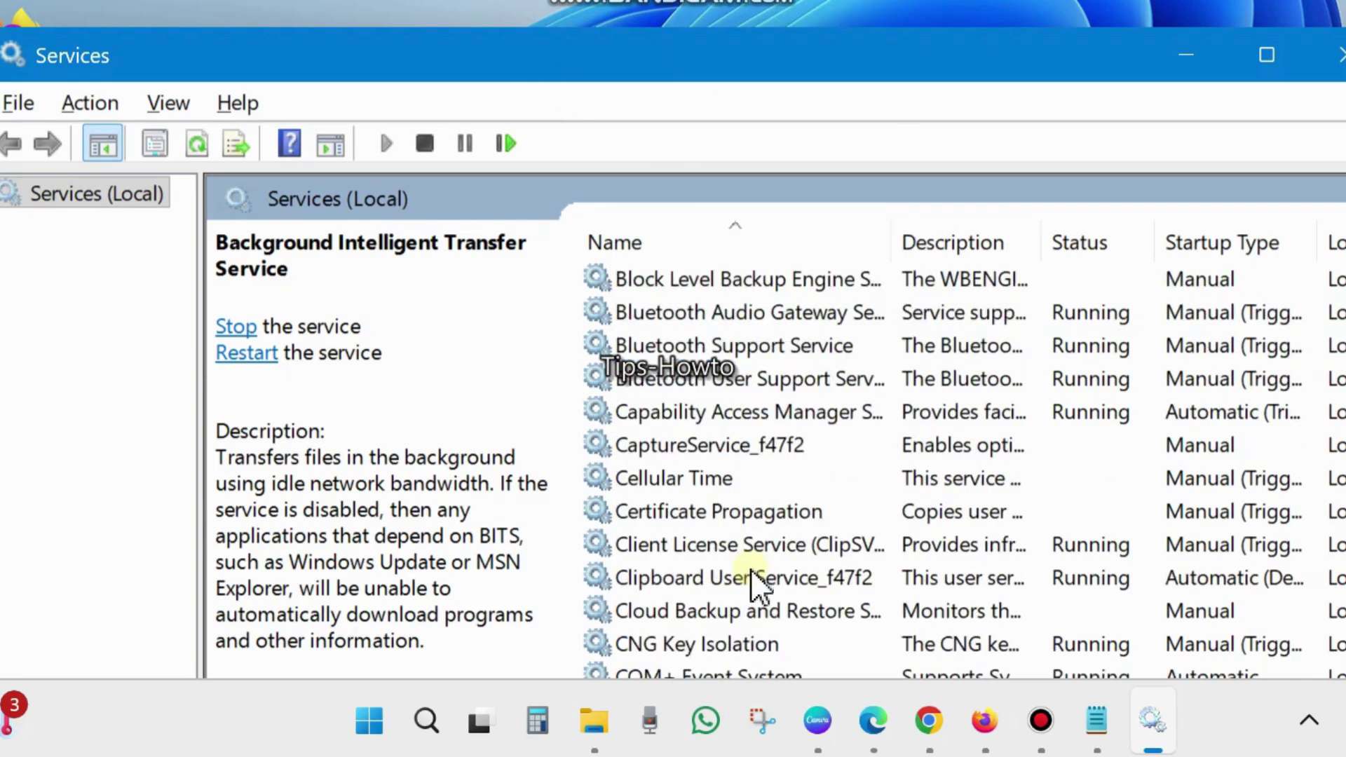
scroll(750, 569, "down", 3)
scroll(751, 573, "down", 1)
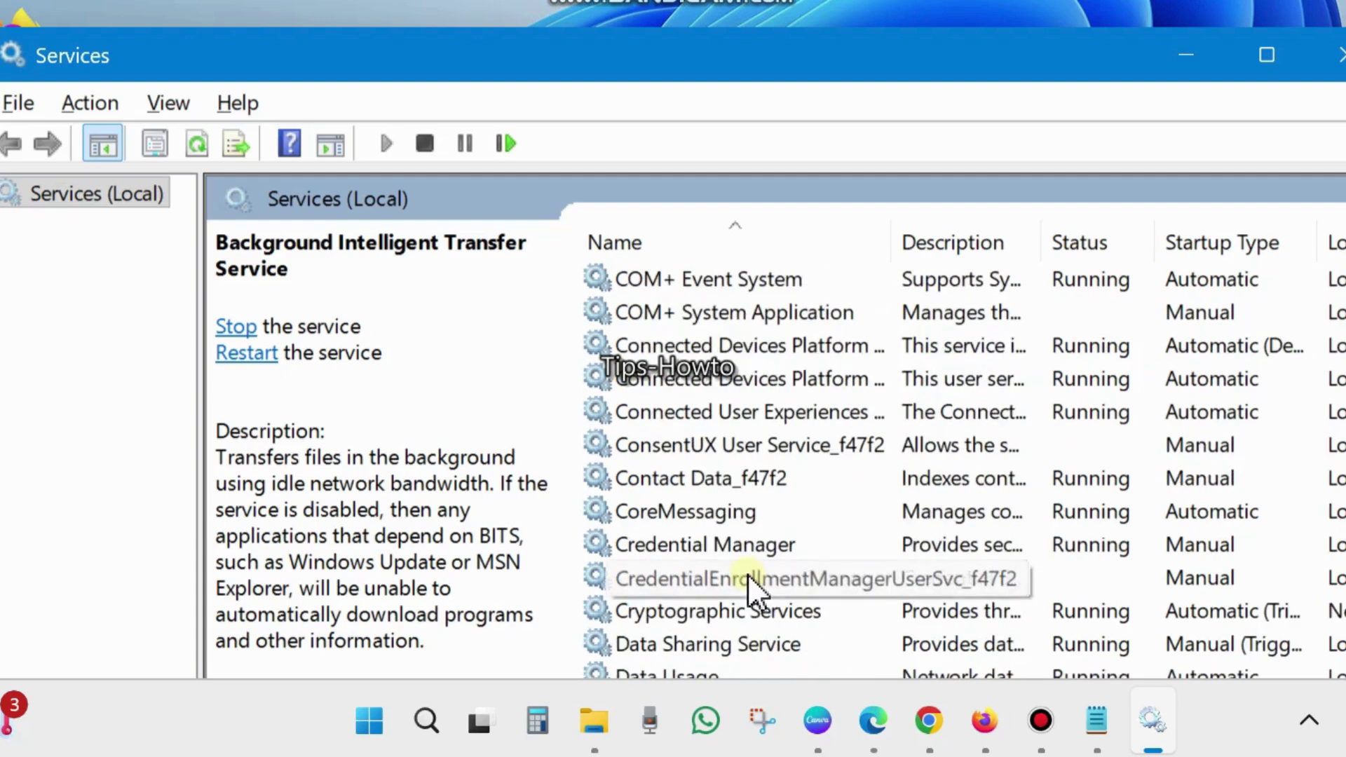
scroll(747, 573, "down", 1)
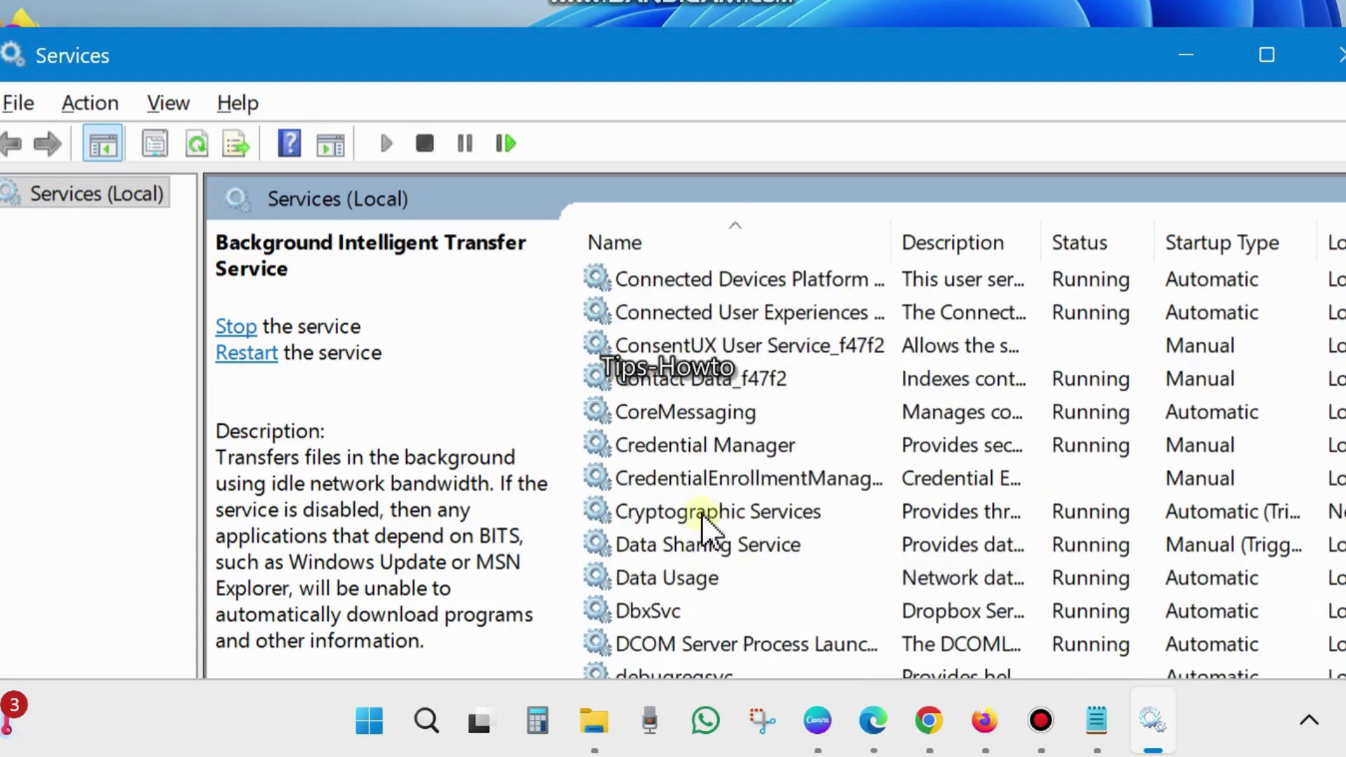
left_click(729, 512)
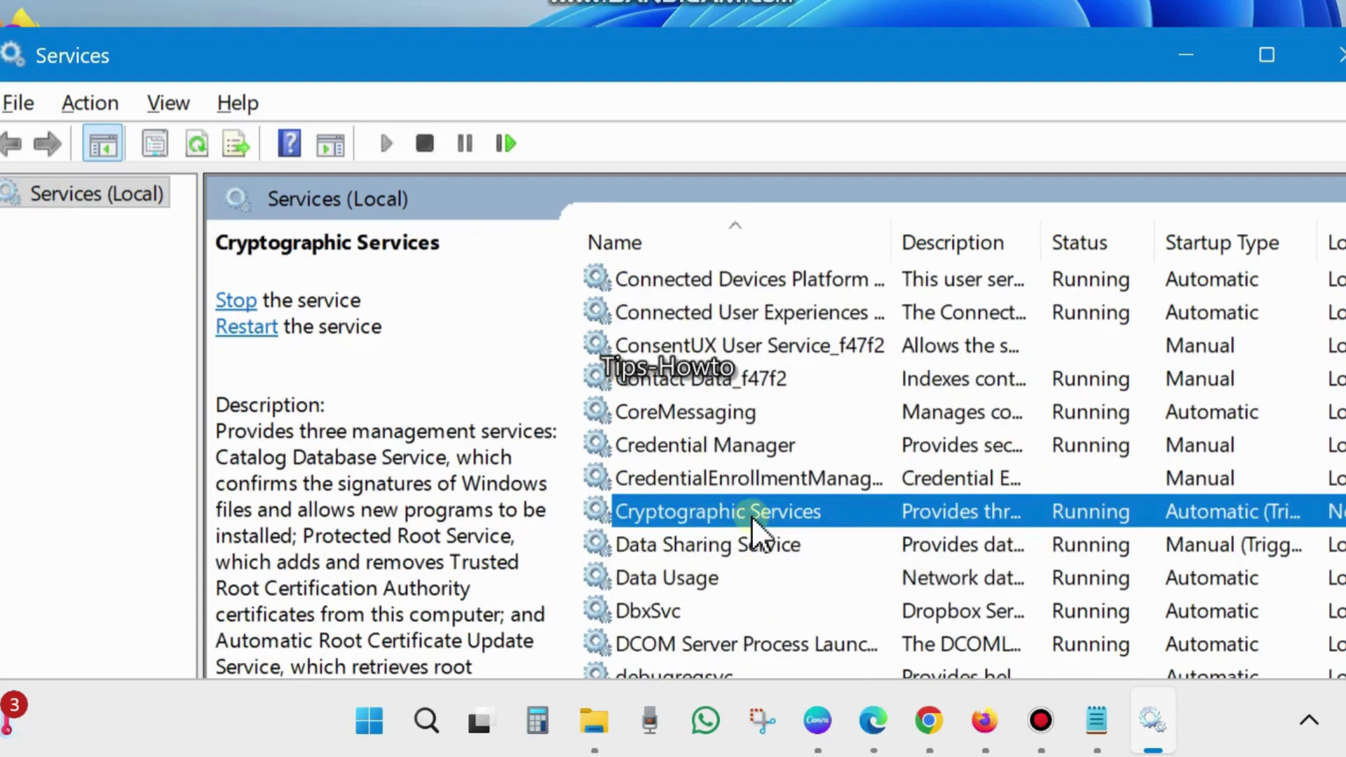
right_click(697, 510)
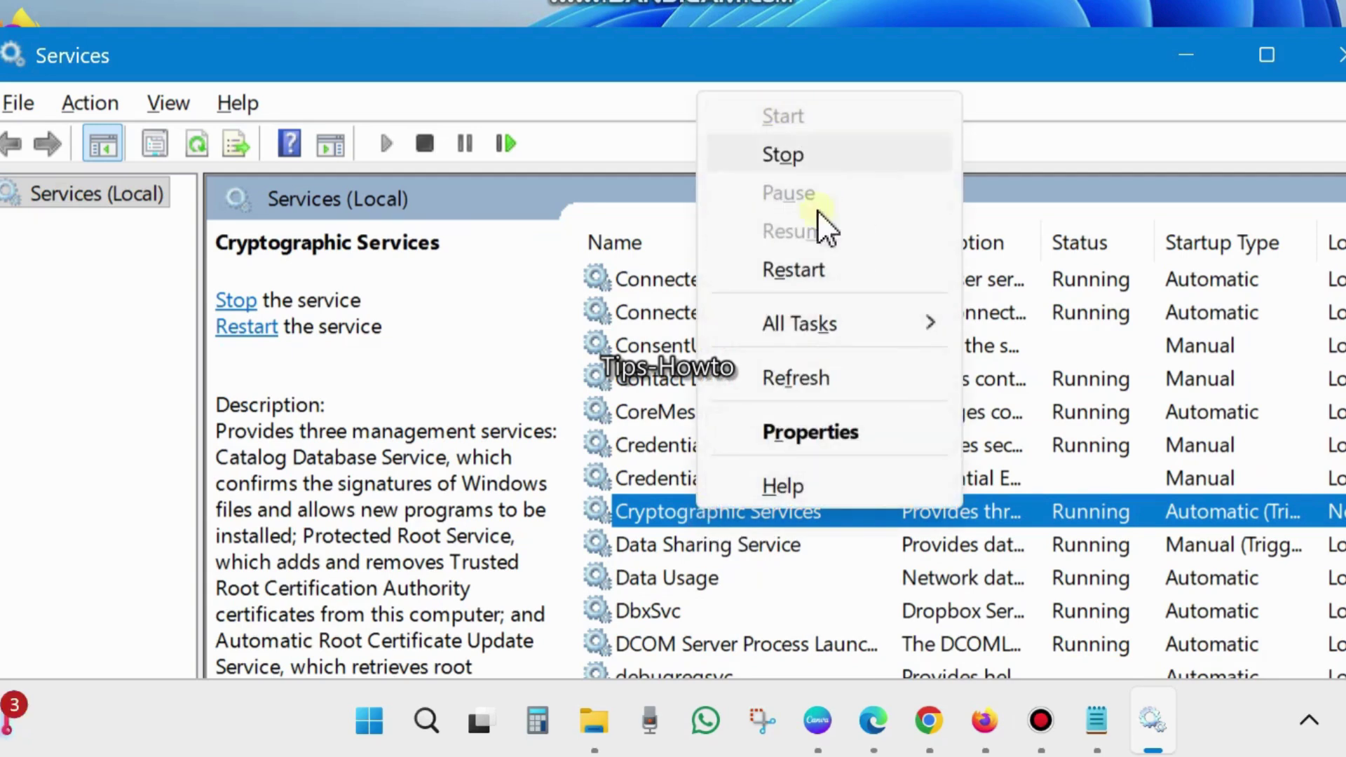
left_click(805, 264)
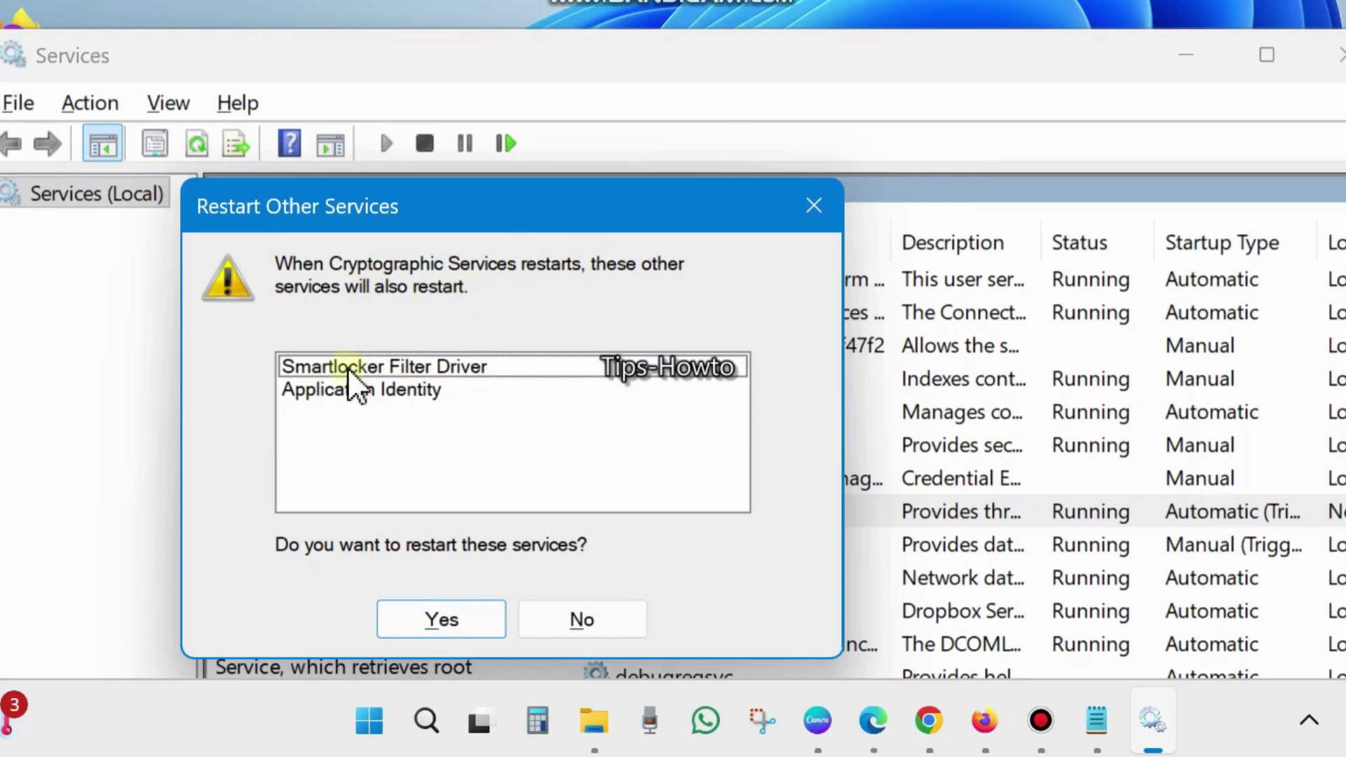
left_click(442, 619)
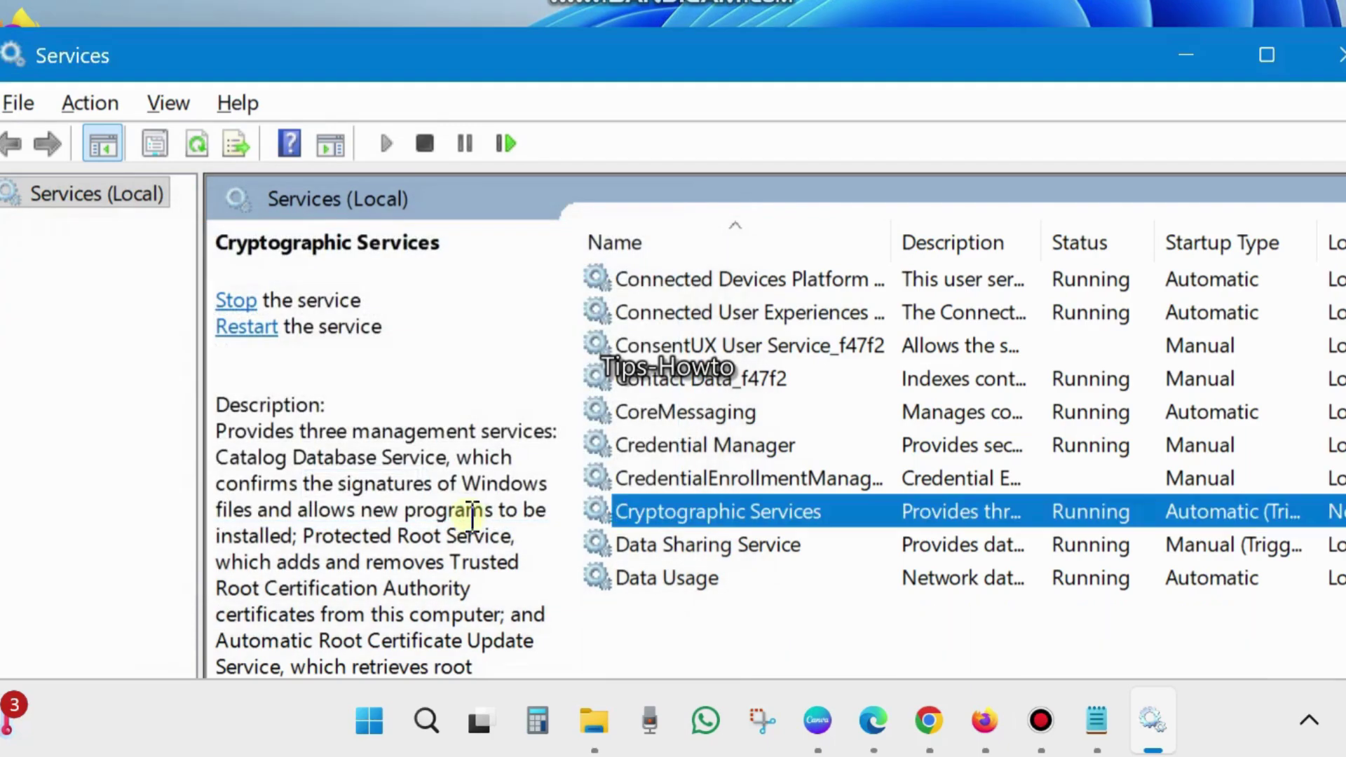
double_click(675, 517)
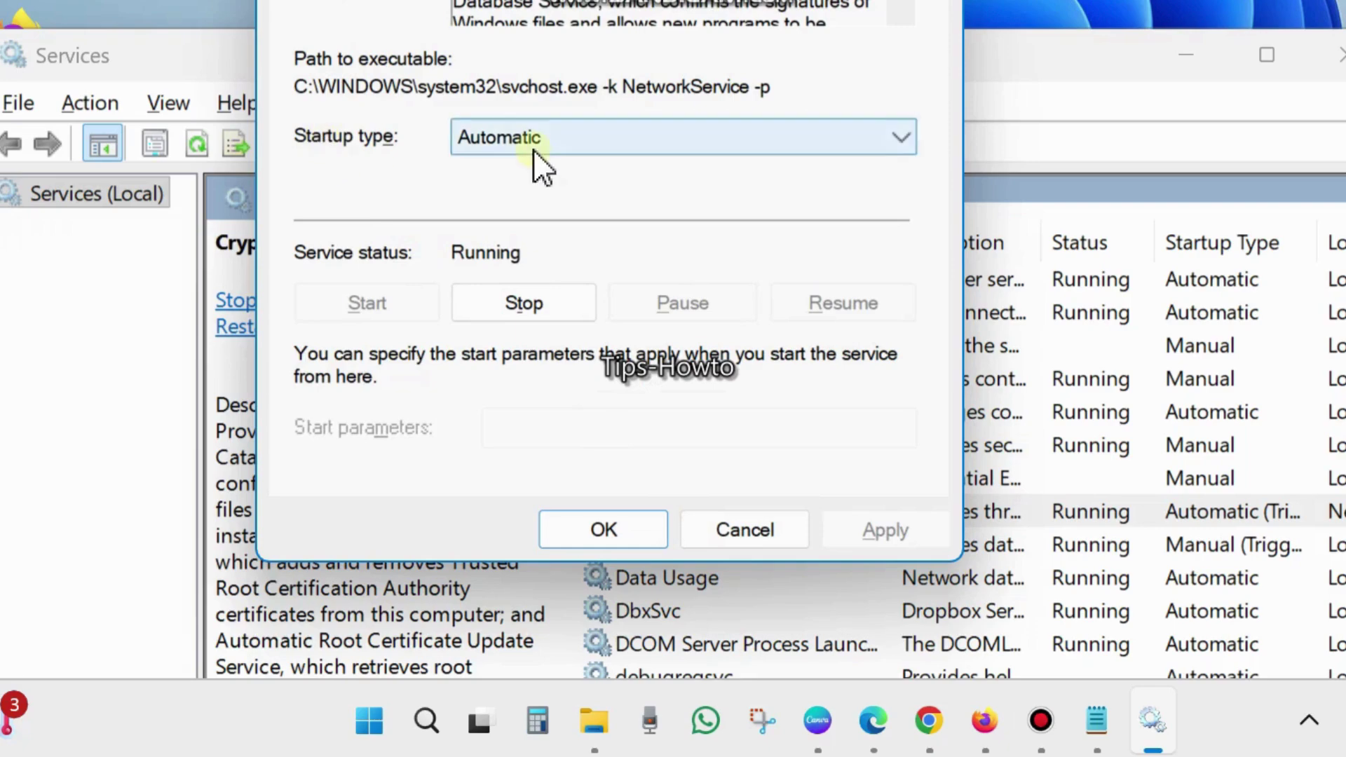
left_click(609, 533)
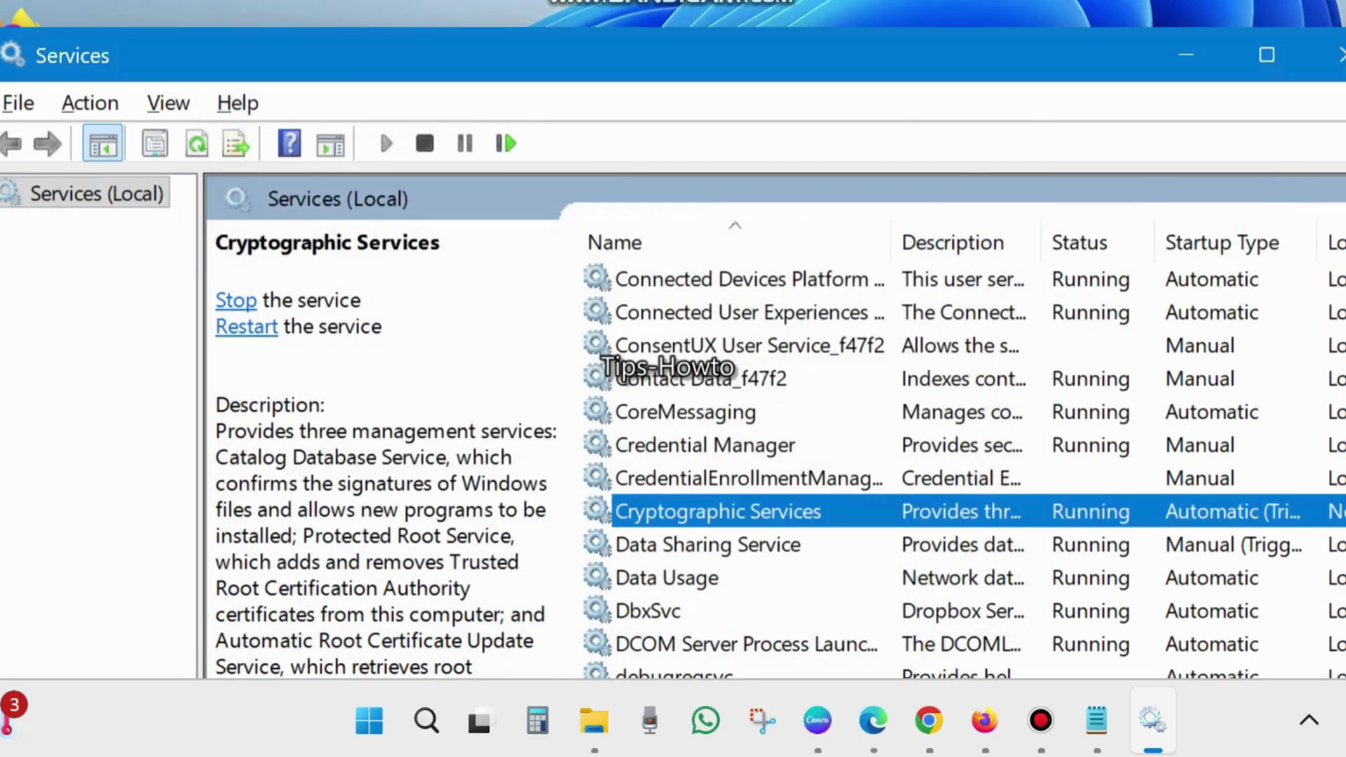
Step: Find the Windows Update service in the service list and start it
scroll(960, 469, "down", 20)
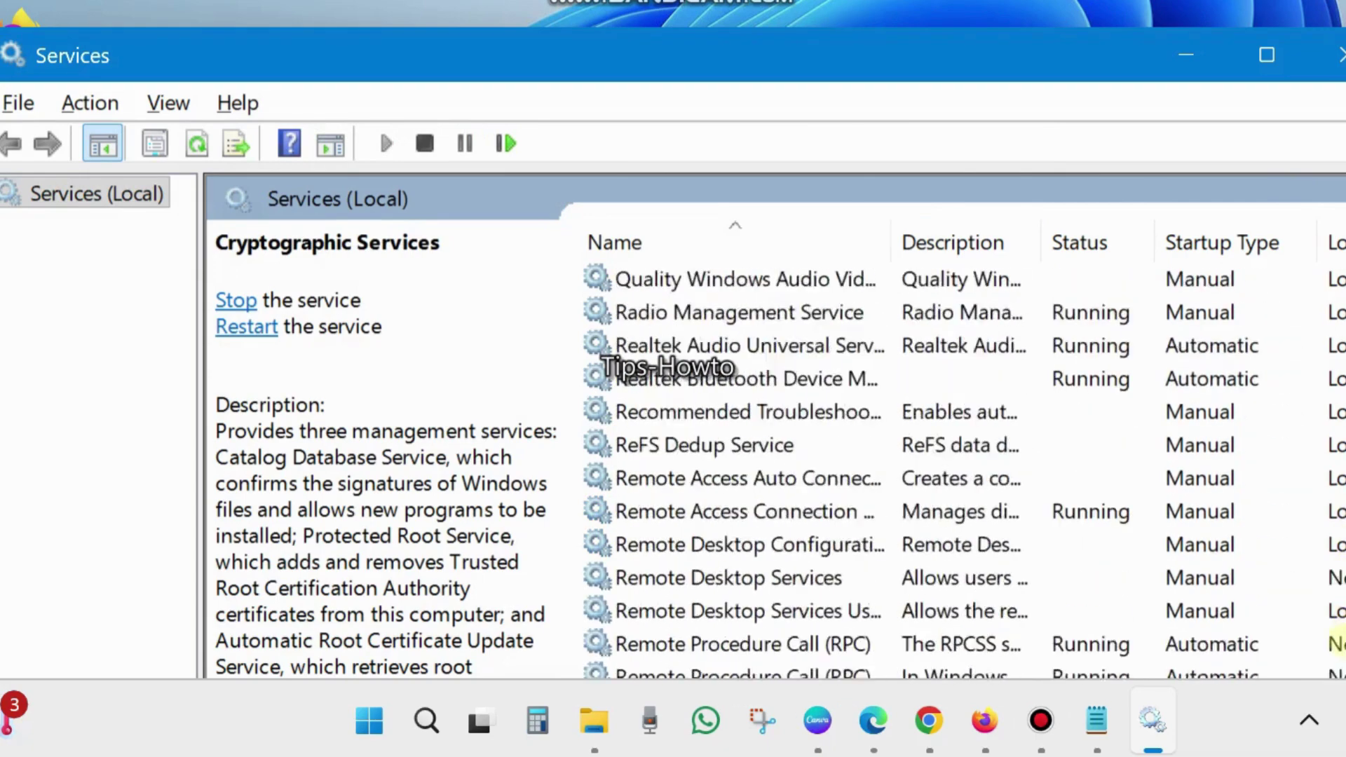
scroll(961, 470, "down", 15)
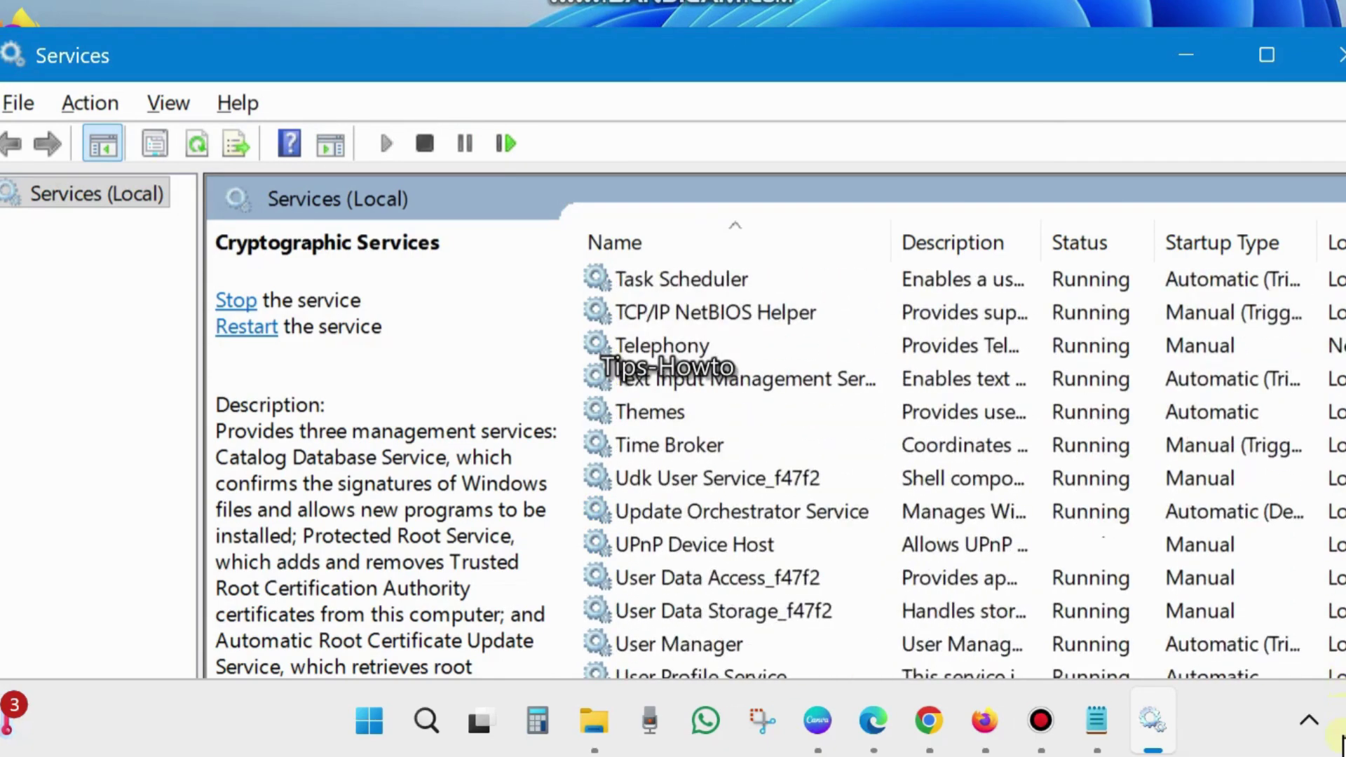
scroll(939, 470, "down", 4)
scroll(729, 578, "down", 2)
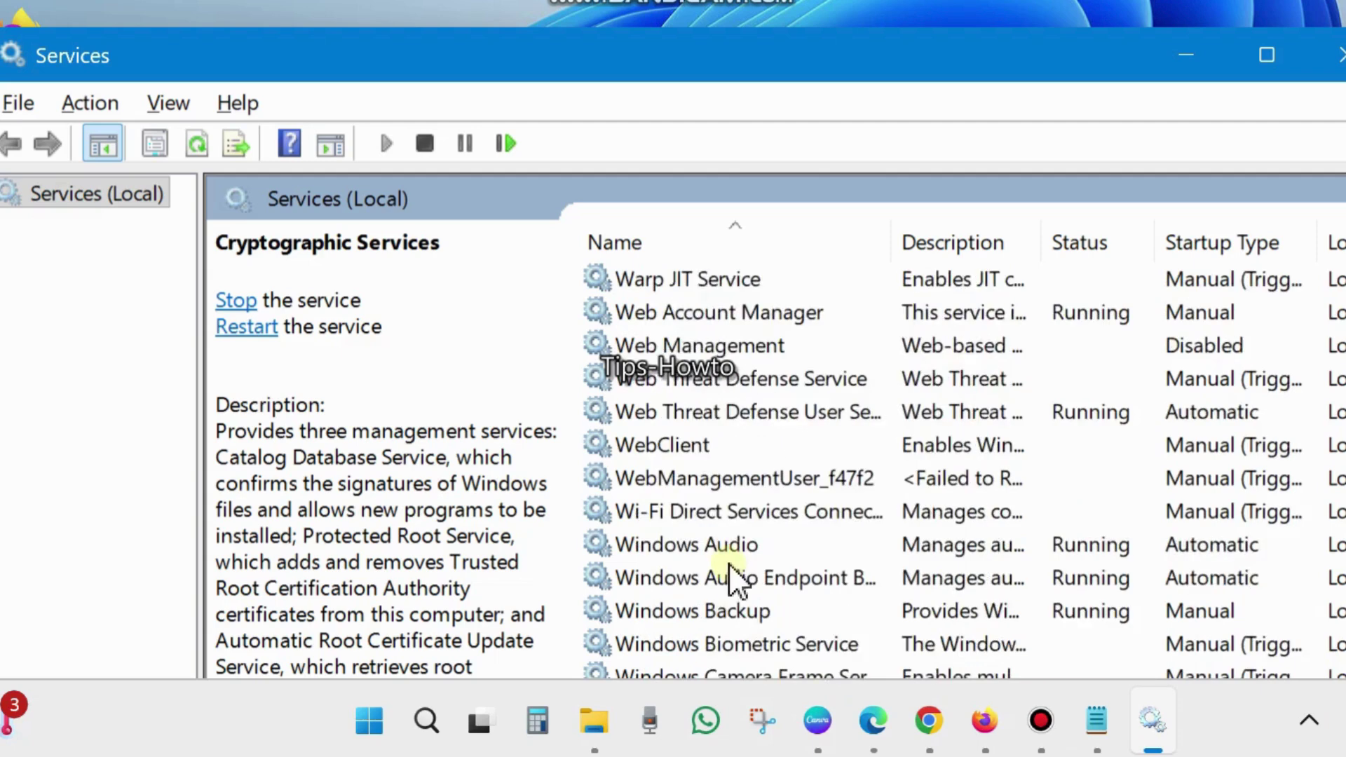
scroll(729, 563, "down", 11)
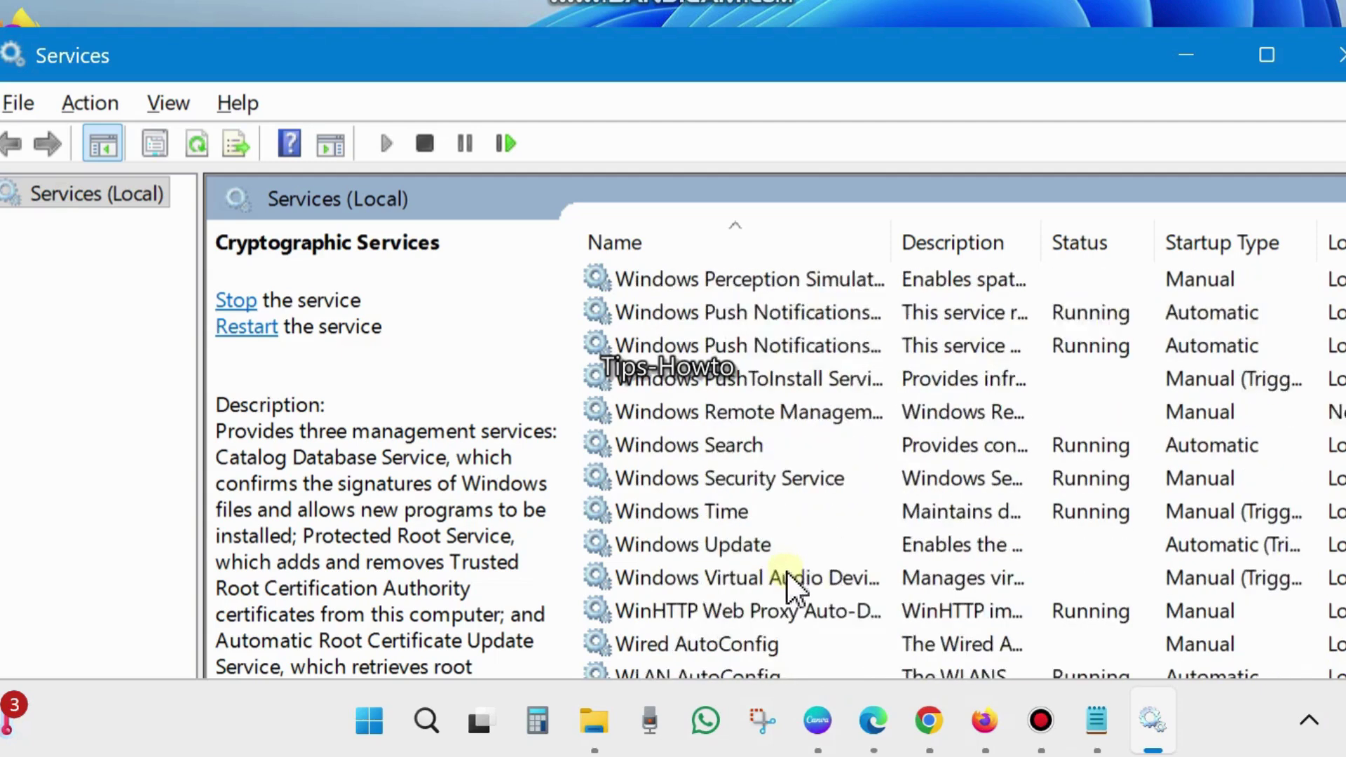
scroll(787, 570, "down", 1)
left_click(728, 443)
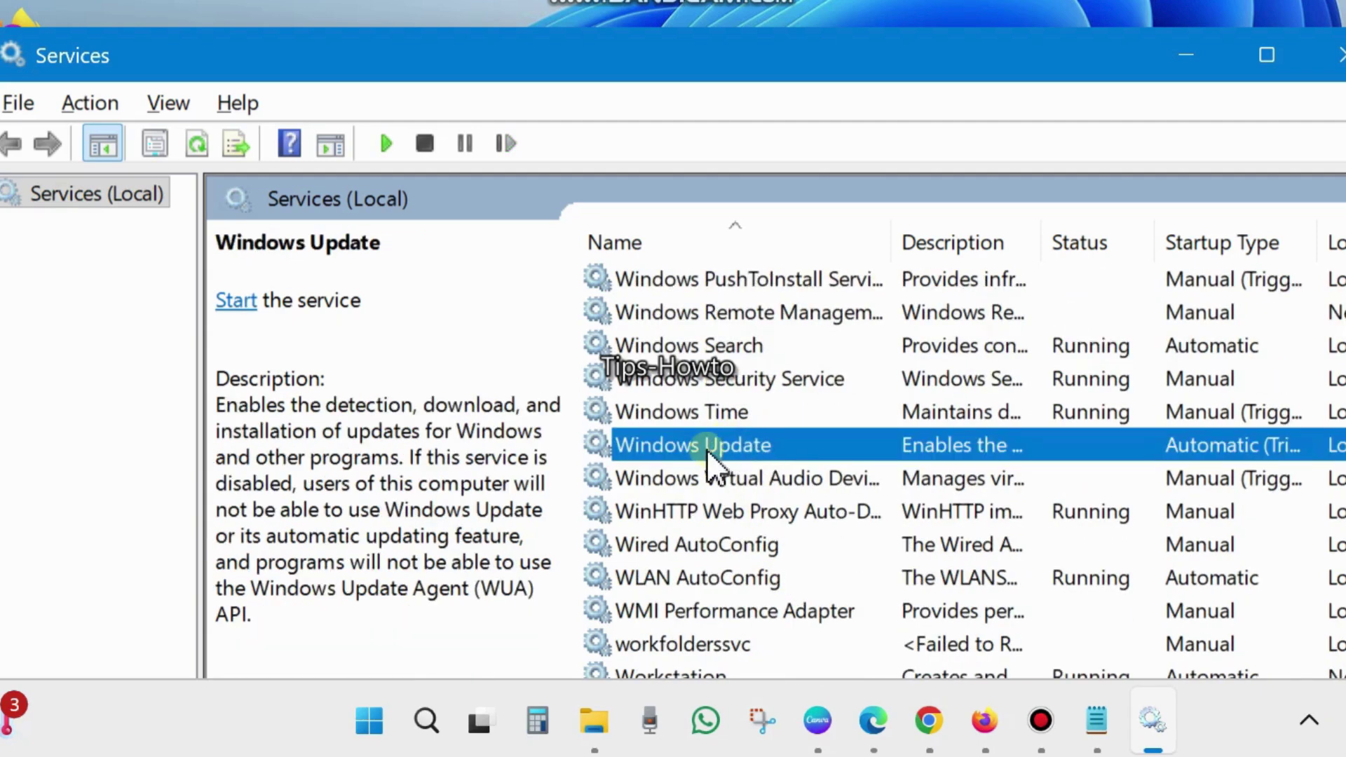
right_click(705, 441)
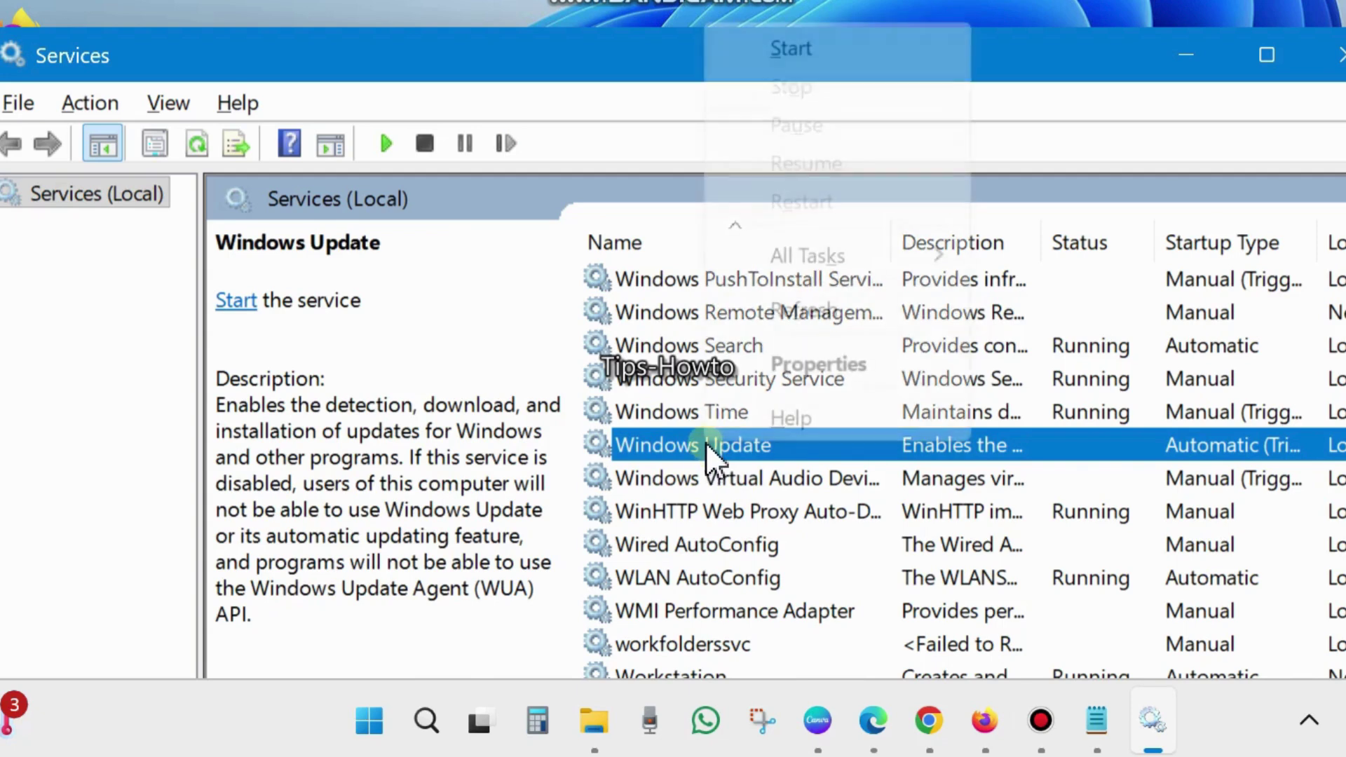
left_click(792, 47)
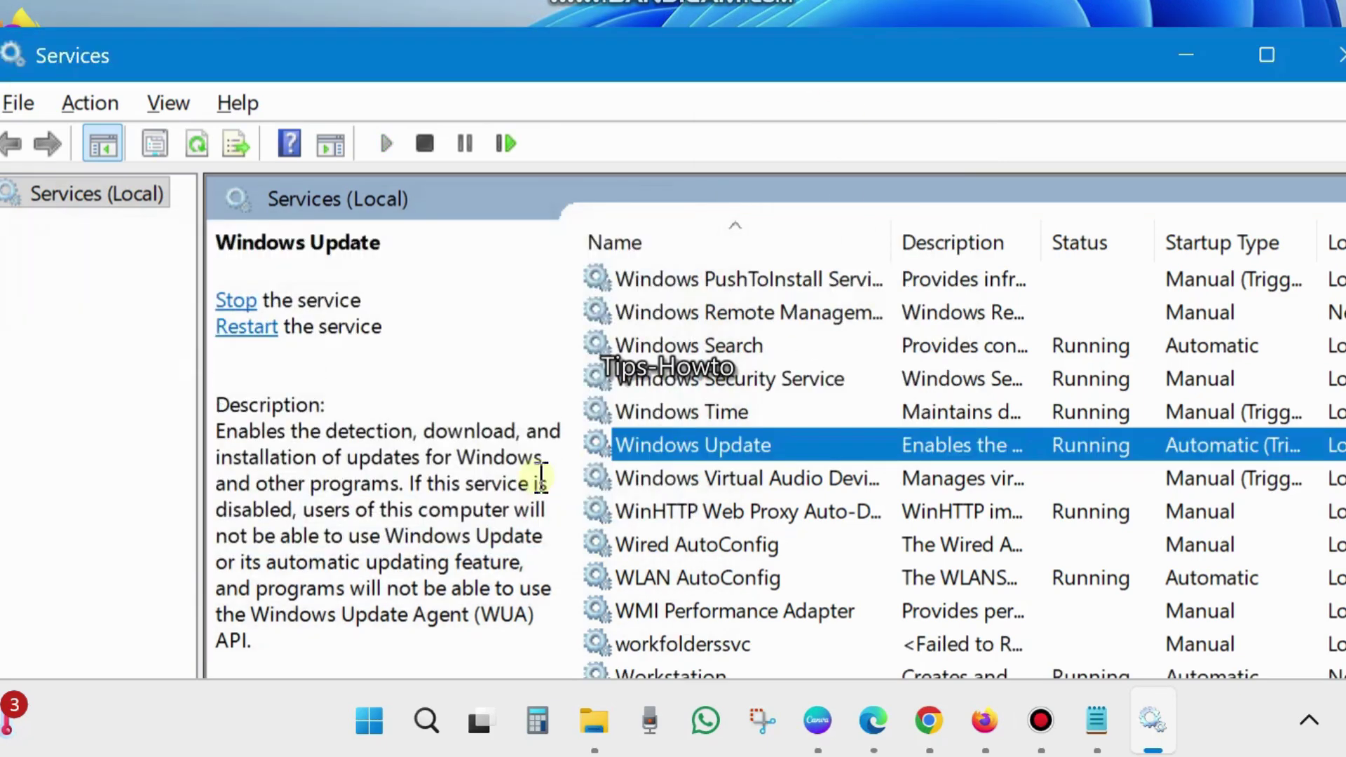
Step: Check the Windows Update service's startup type in its properties and close the Services console
double_click(730, 441)
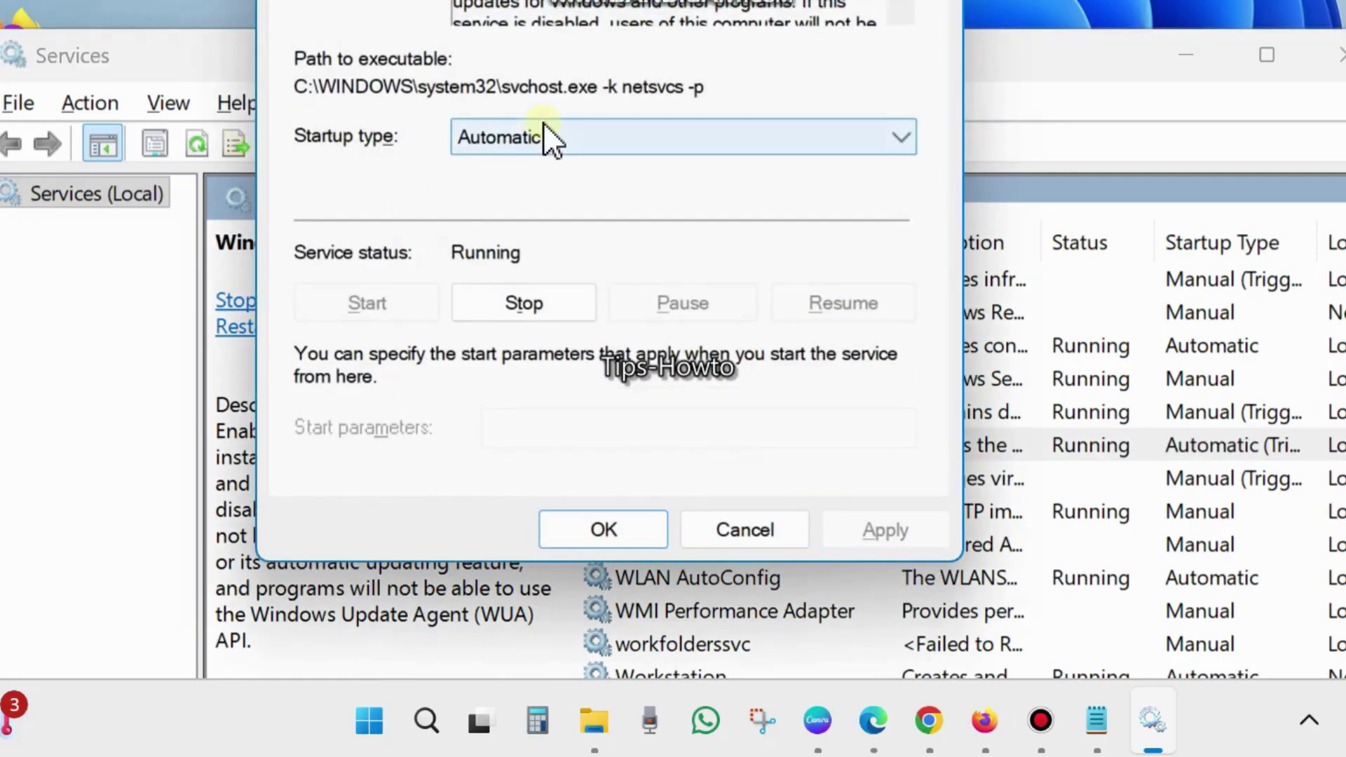
left_click(615, 524)
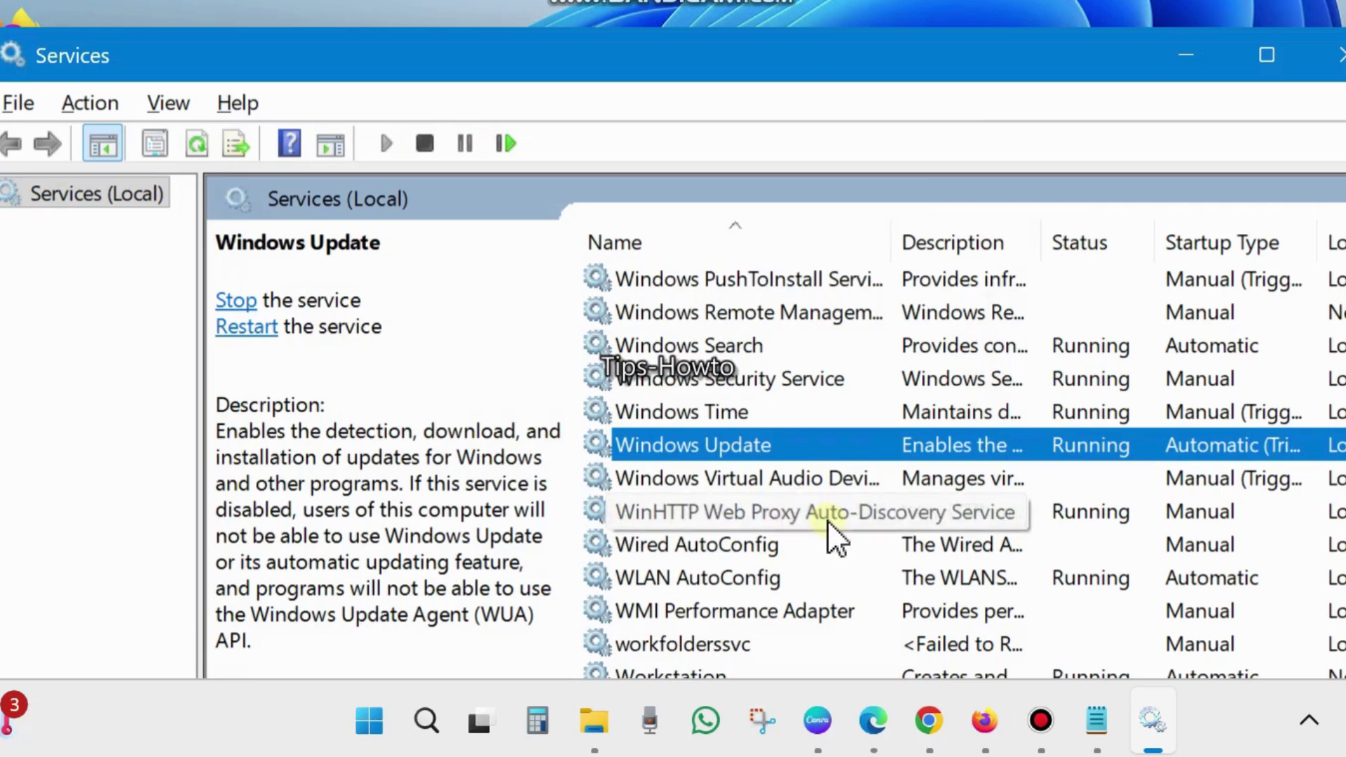
left_click(1338, 55)
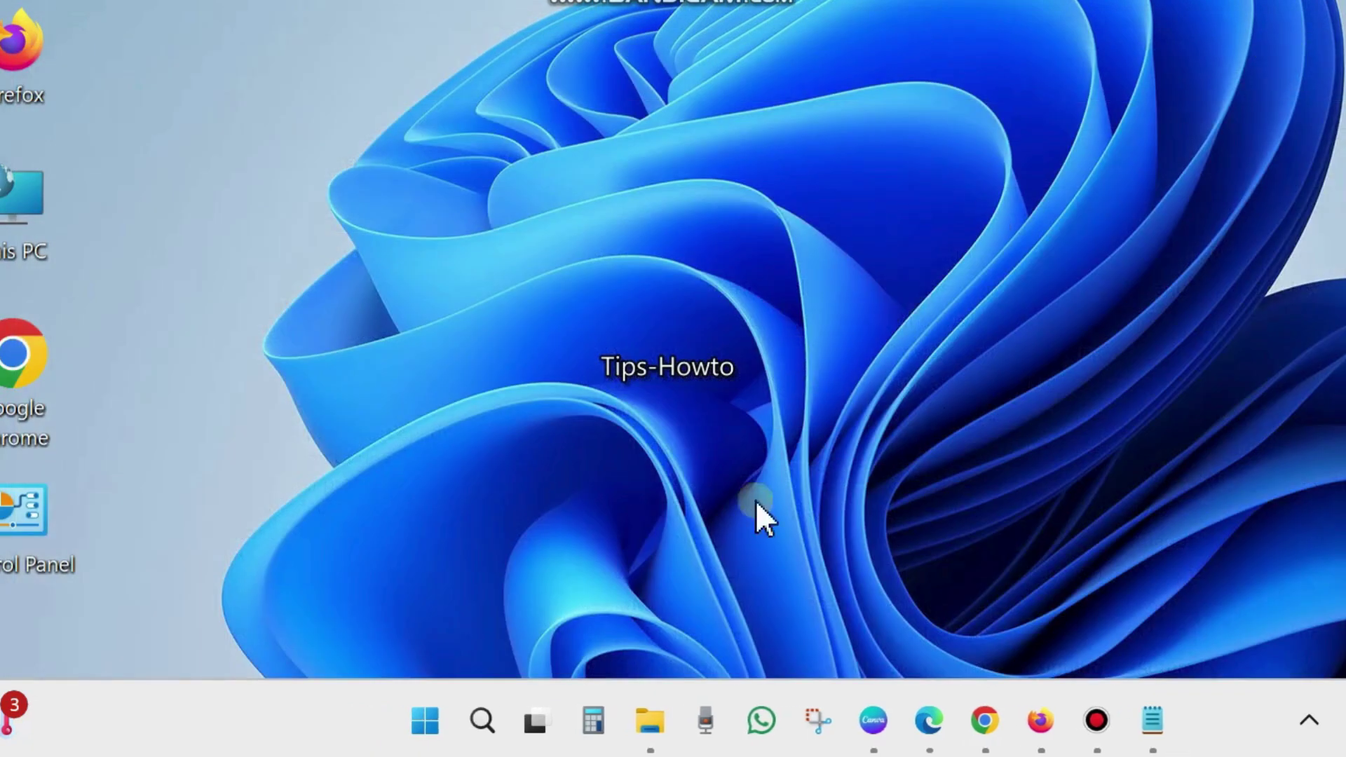
right_click(423, 725)
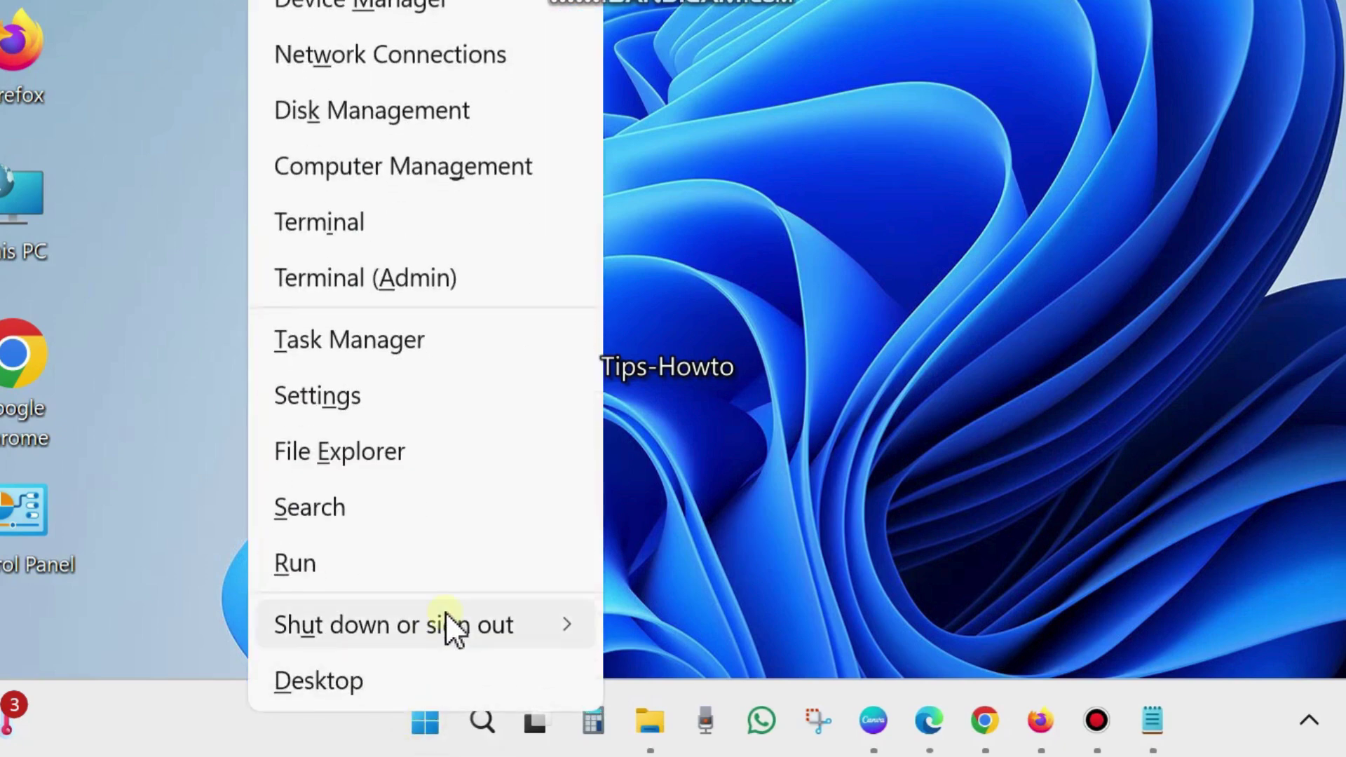
mouse_move(445, 612)
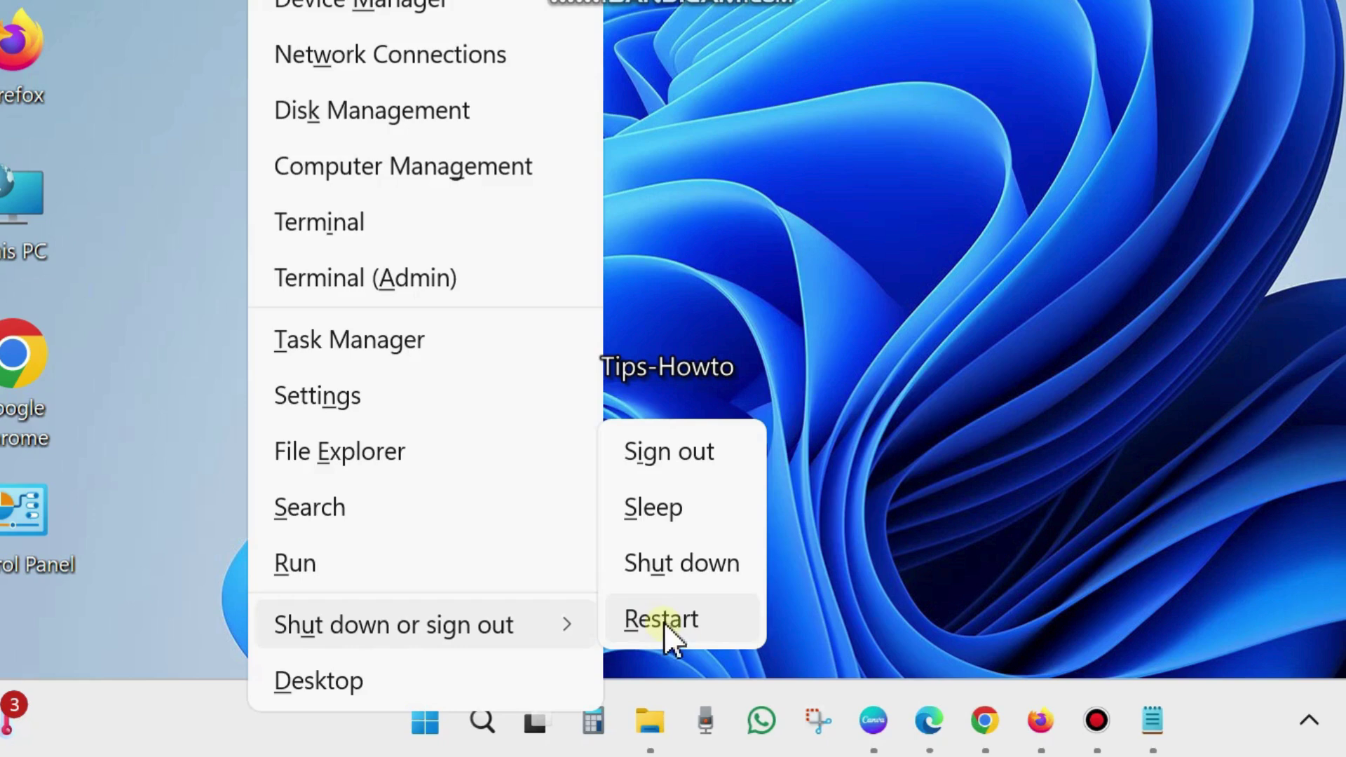
left_click(915, 410)
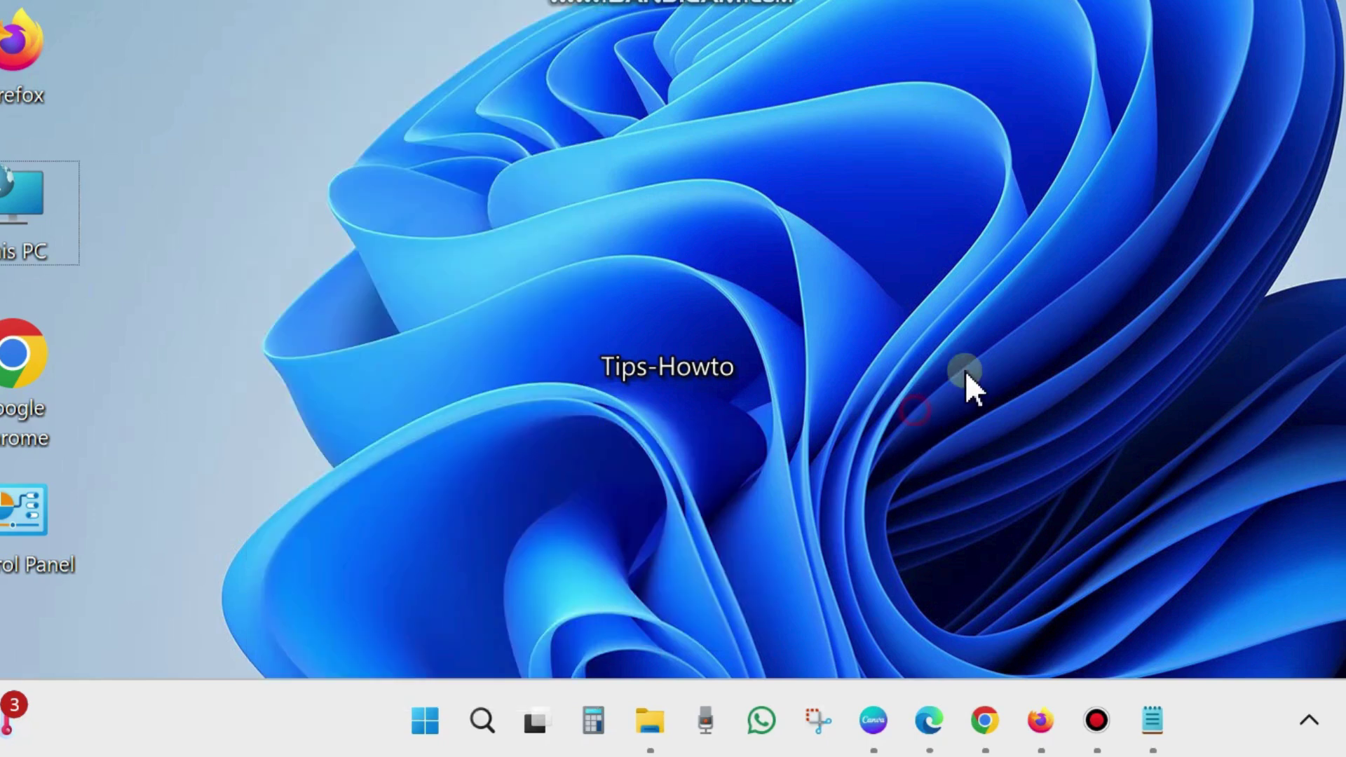
right_click(795, 429)
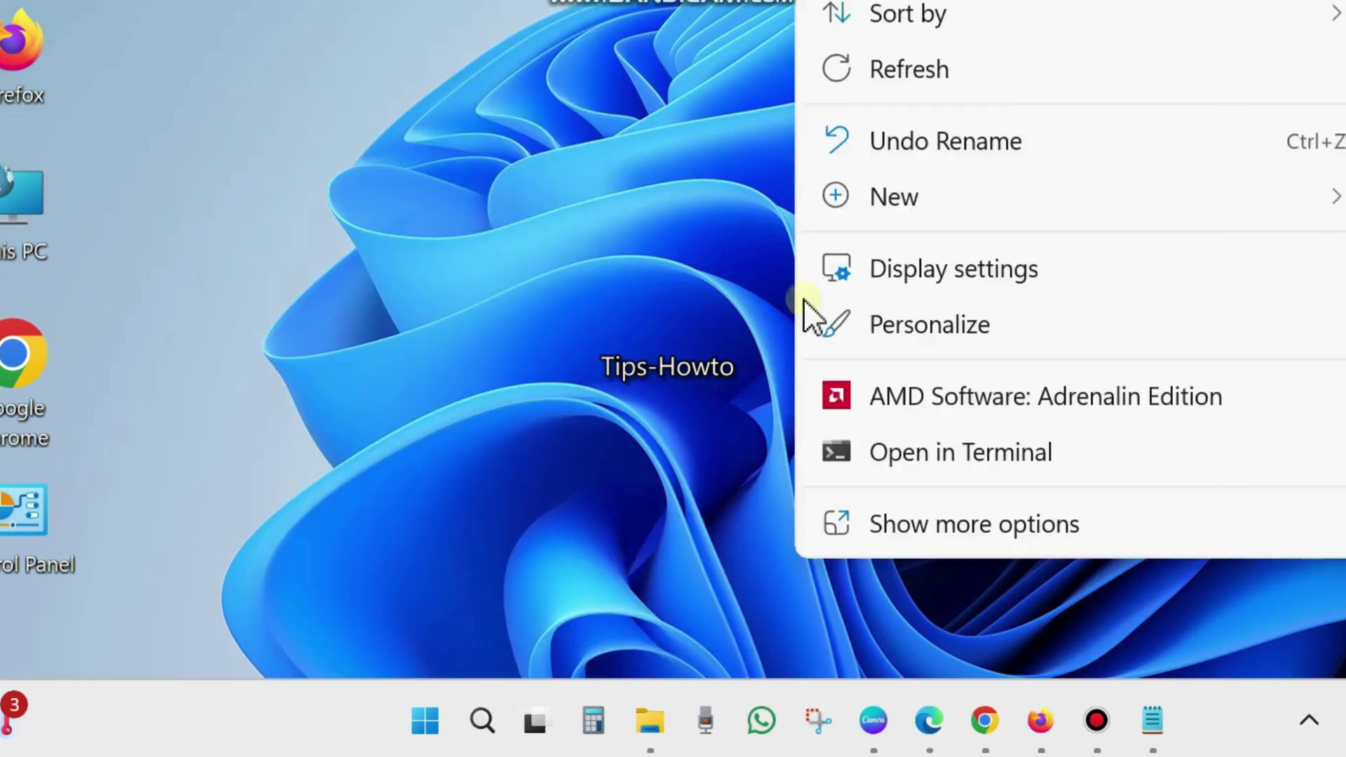
left_click(915, 81)
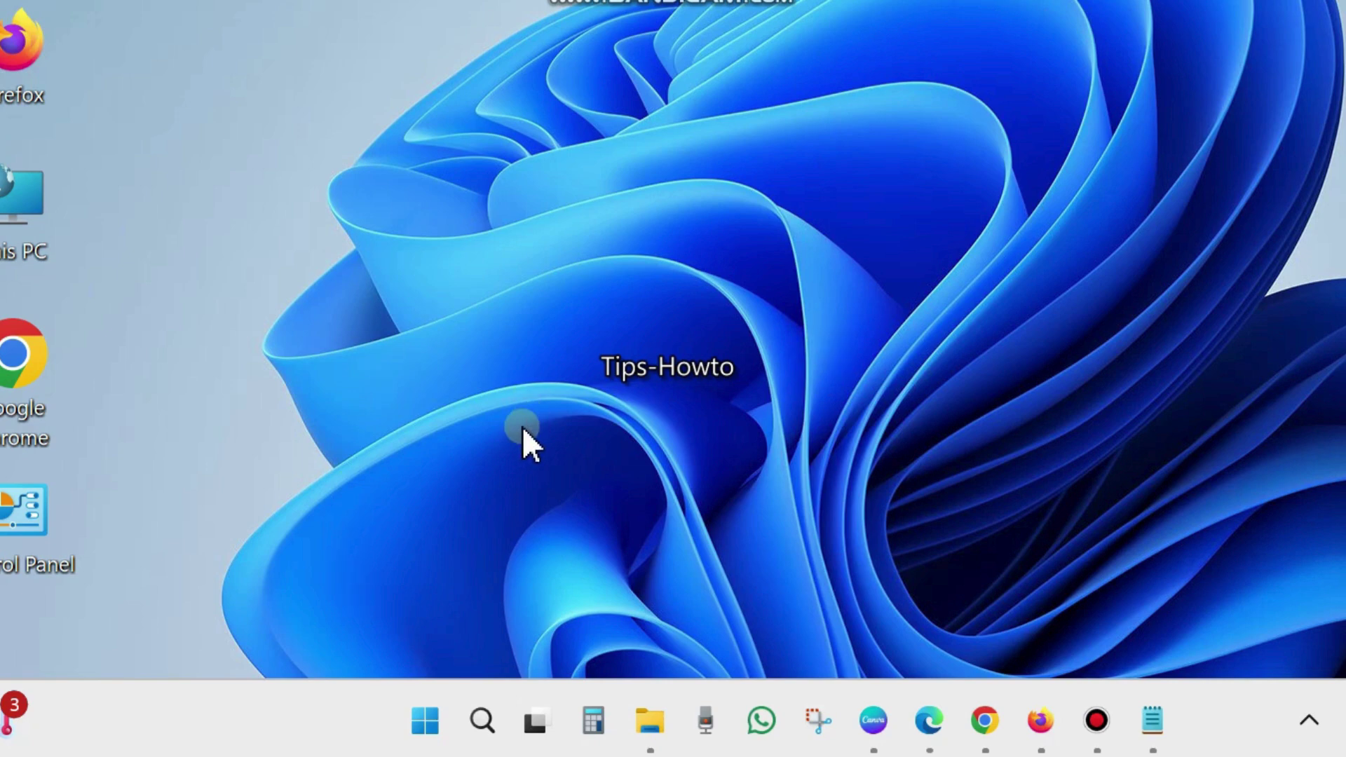
Step: Open System Configuration by running msconfig
right_click(424, 713)
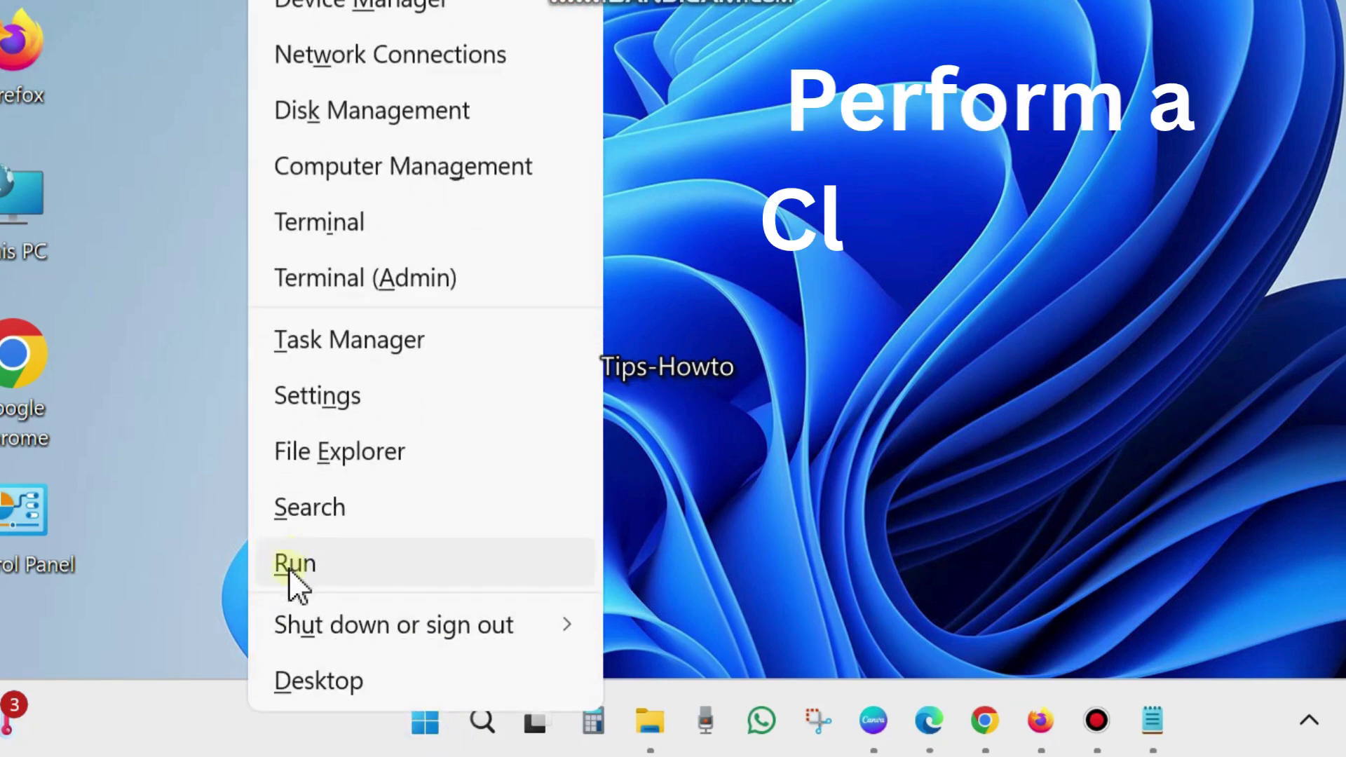
left_click(289, 569)
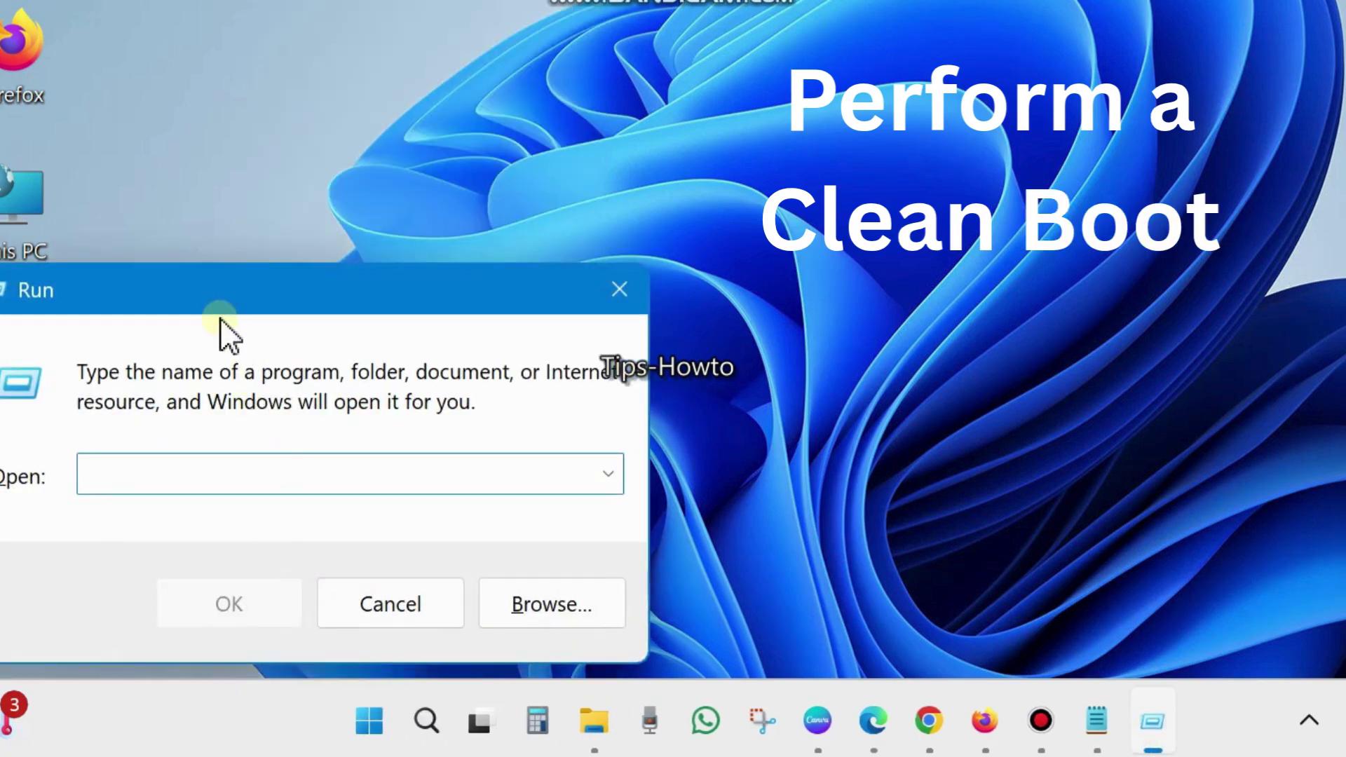
left_click_drag(292, 293, 571, 150)
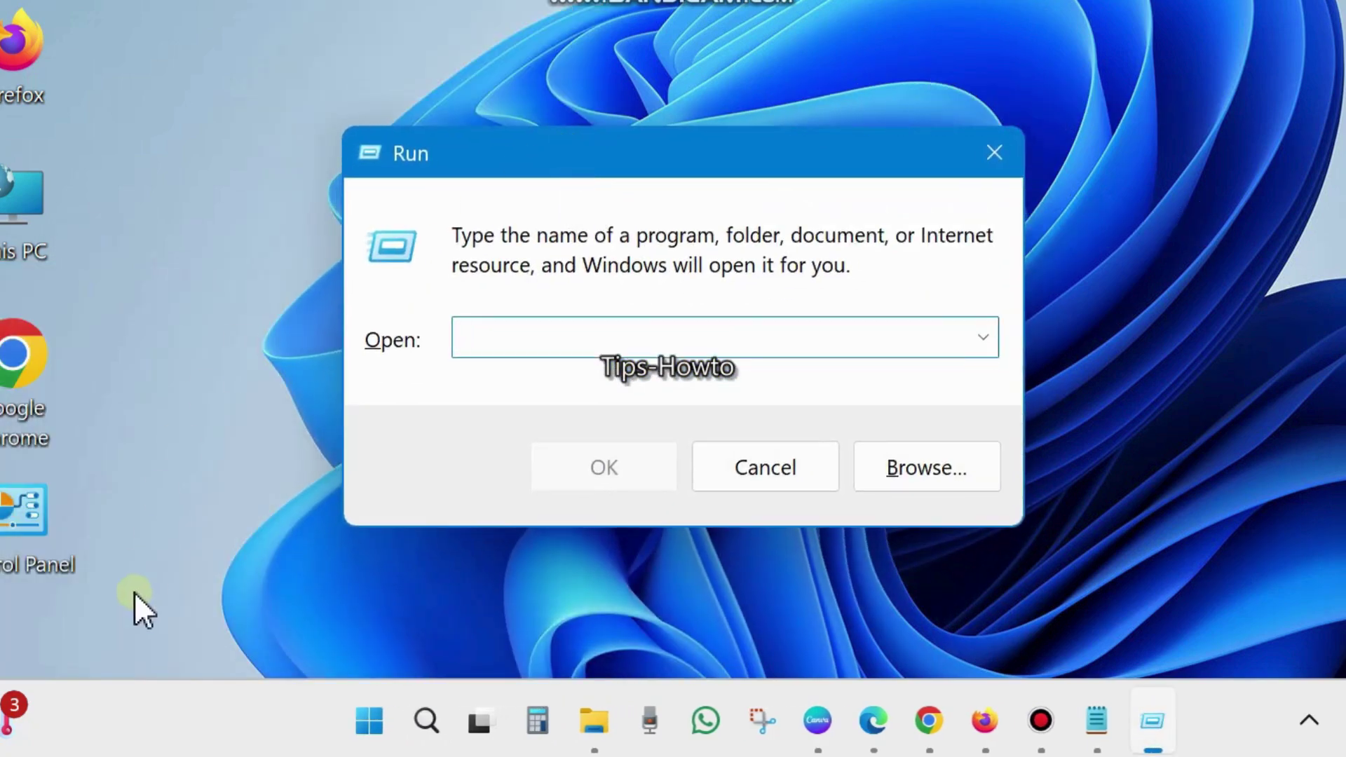
type("msconfig")
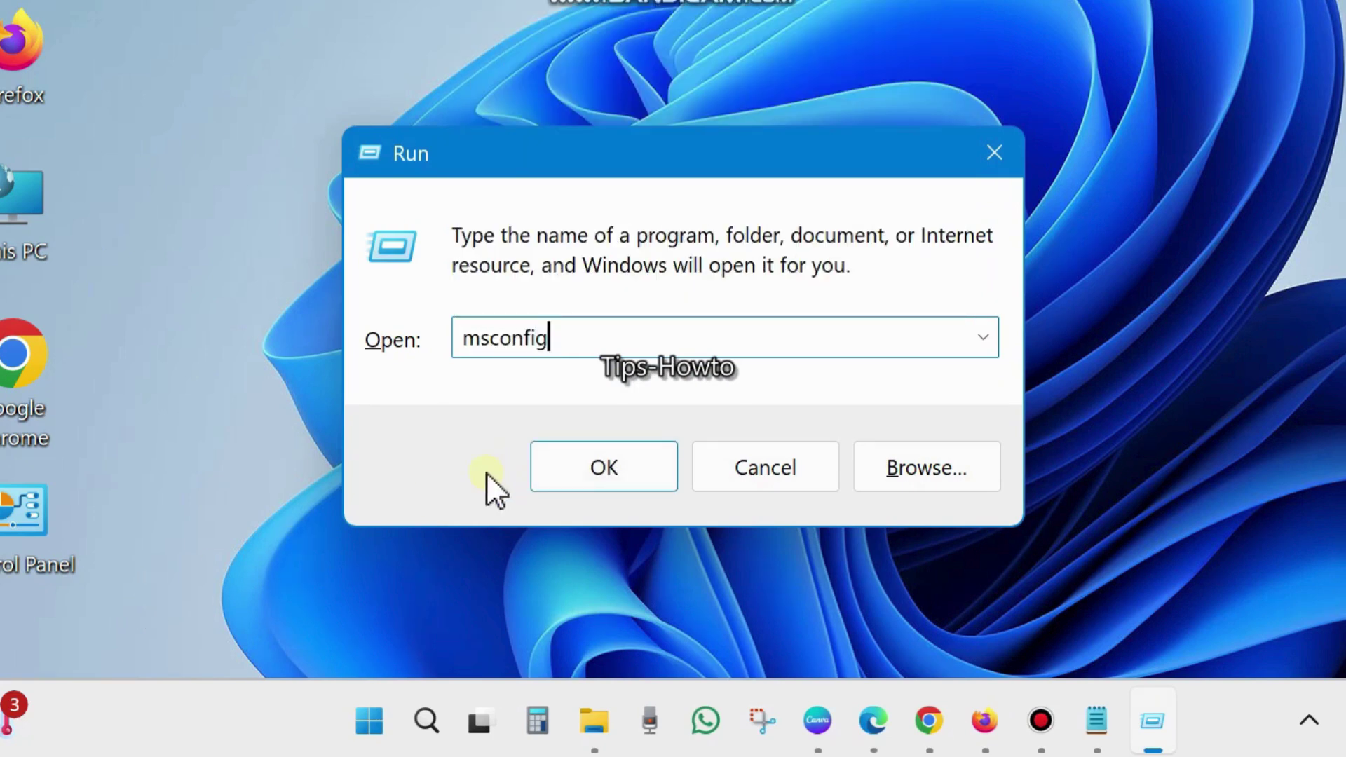
left_click(584, 466)
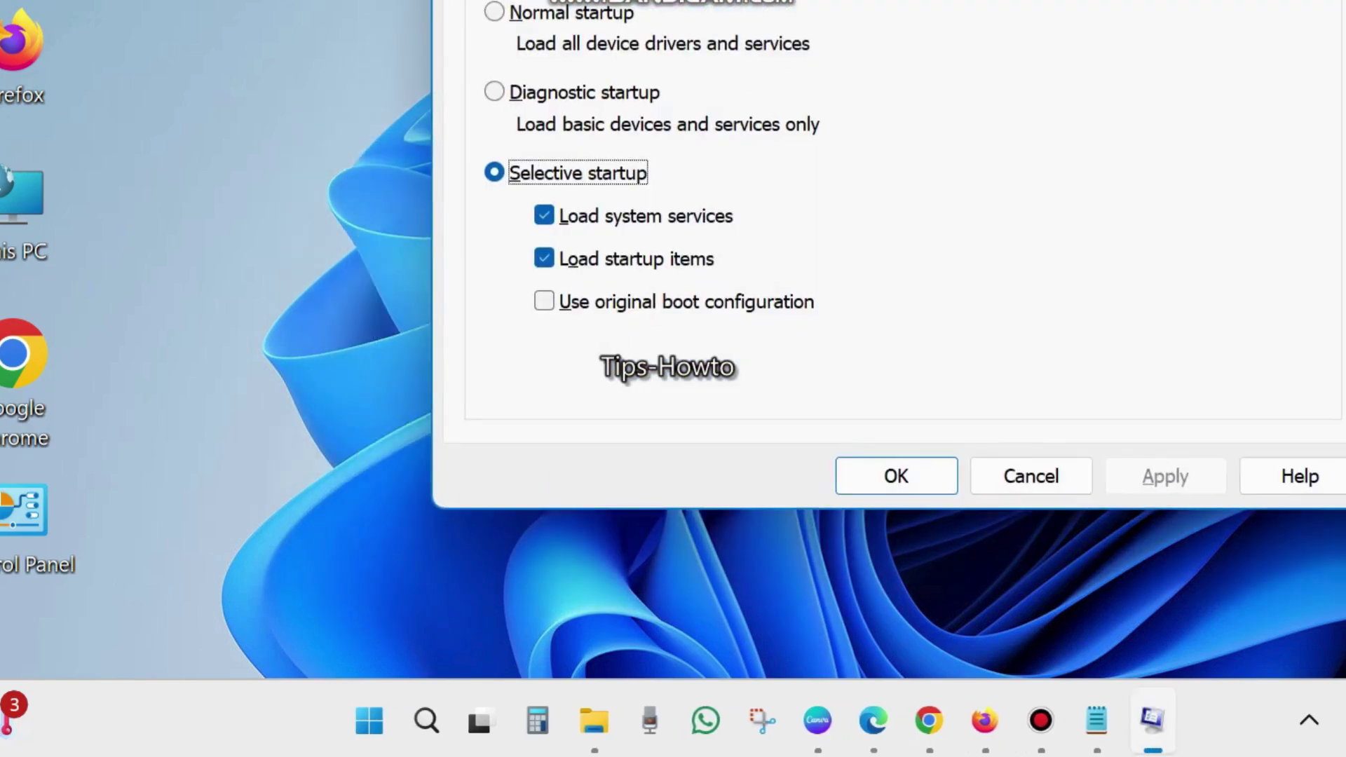
Step: Move the System Configuration window fully into view and hide all Microsoft services in its service list
left_click_drag(808, 0, 599, 36)
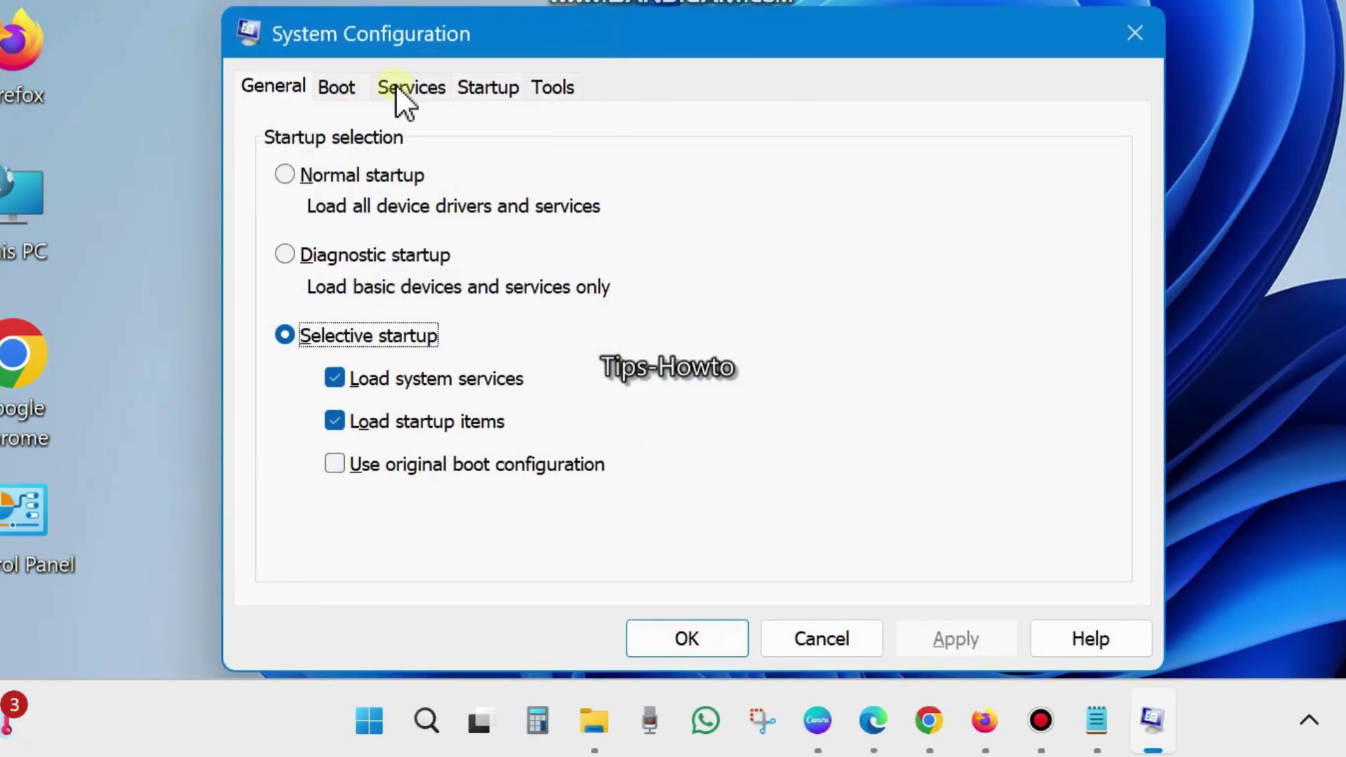
left_click(412, 90)
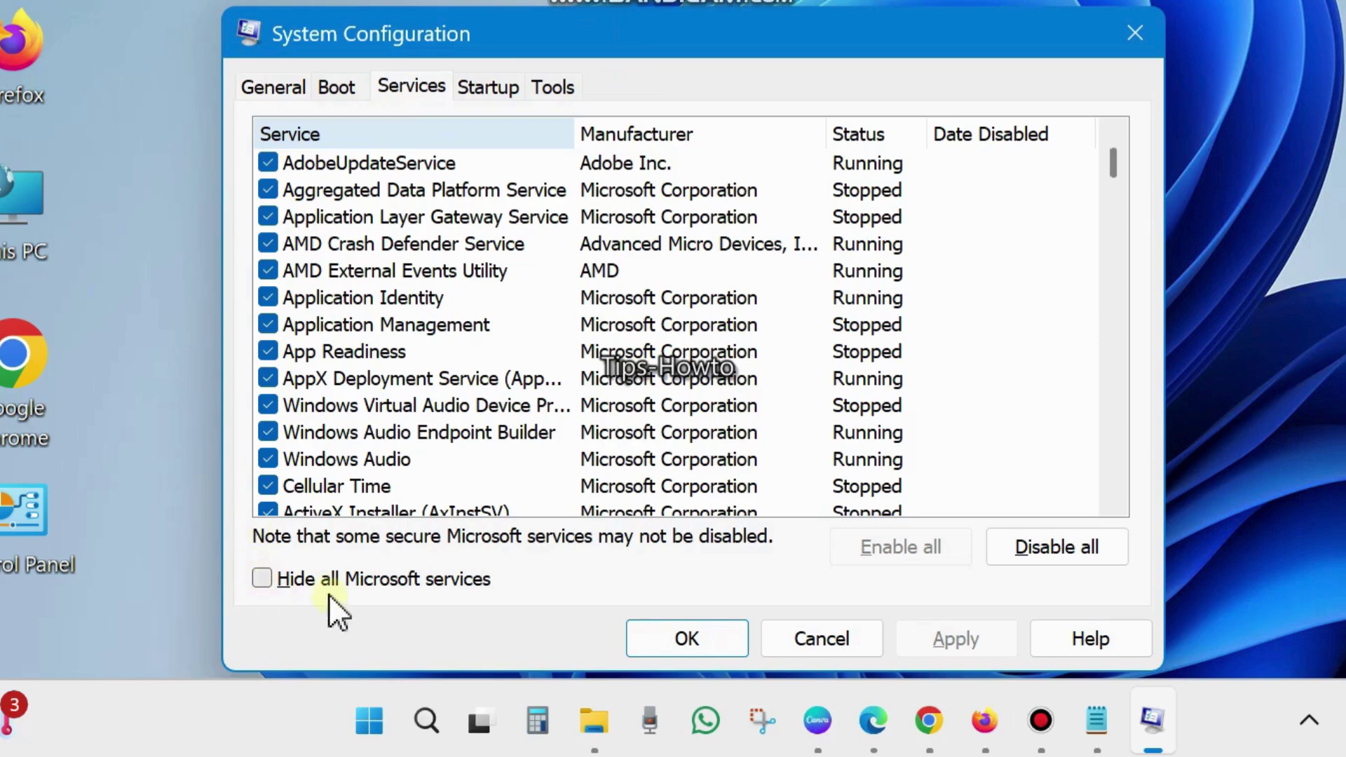
left_click(264, 578)
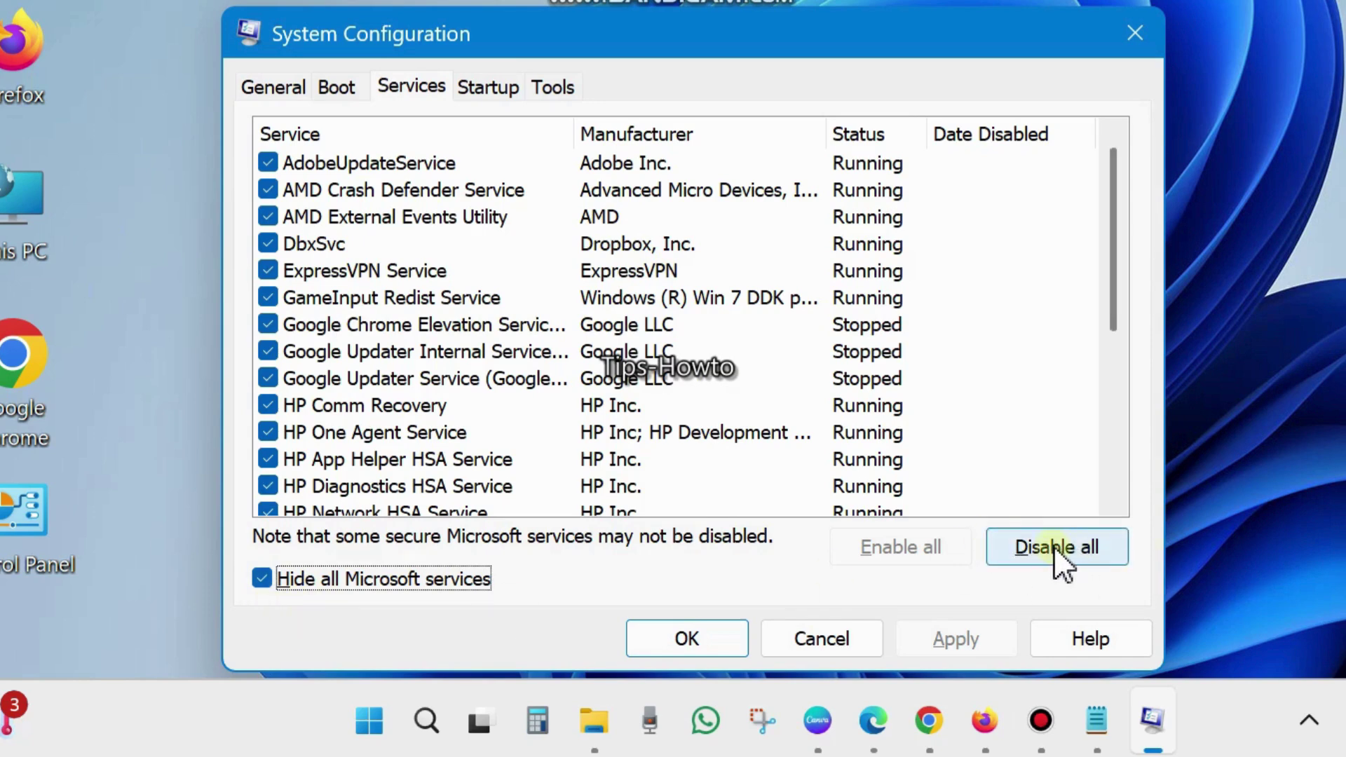
Step: Go from System Configuration's startup settings to the startup apps in Task Manager and disable the Radeon Software startup item
left_click(486, 87)
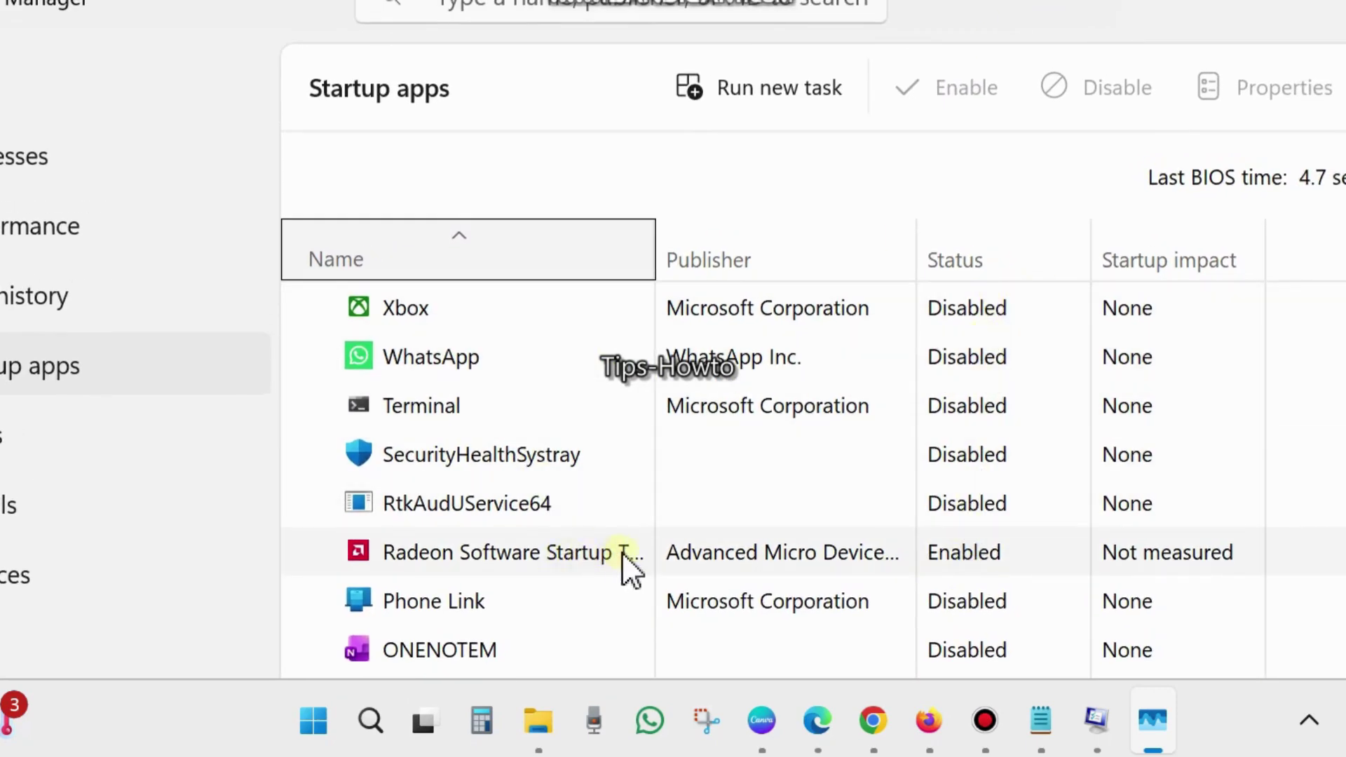
right_click(966, 551)
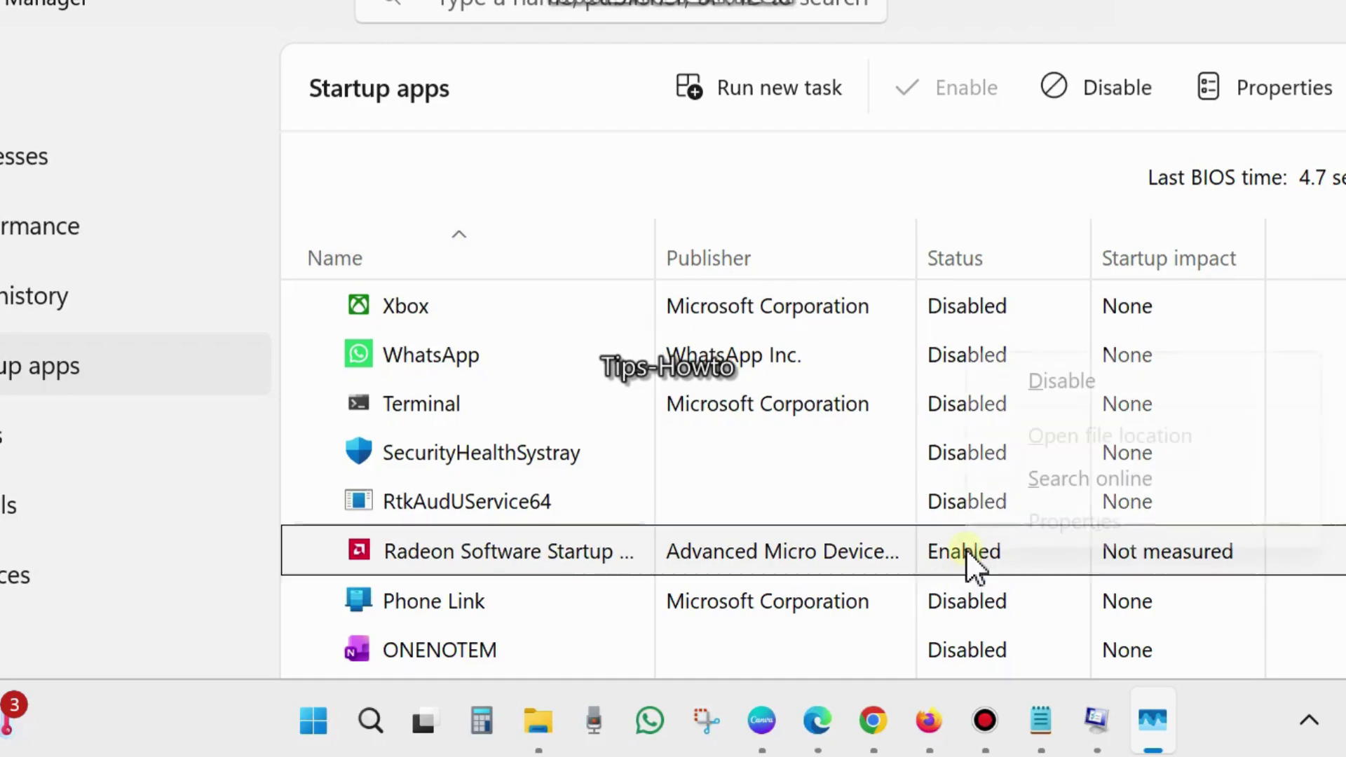
left_click(1055, 381)
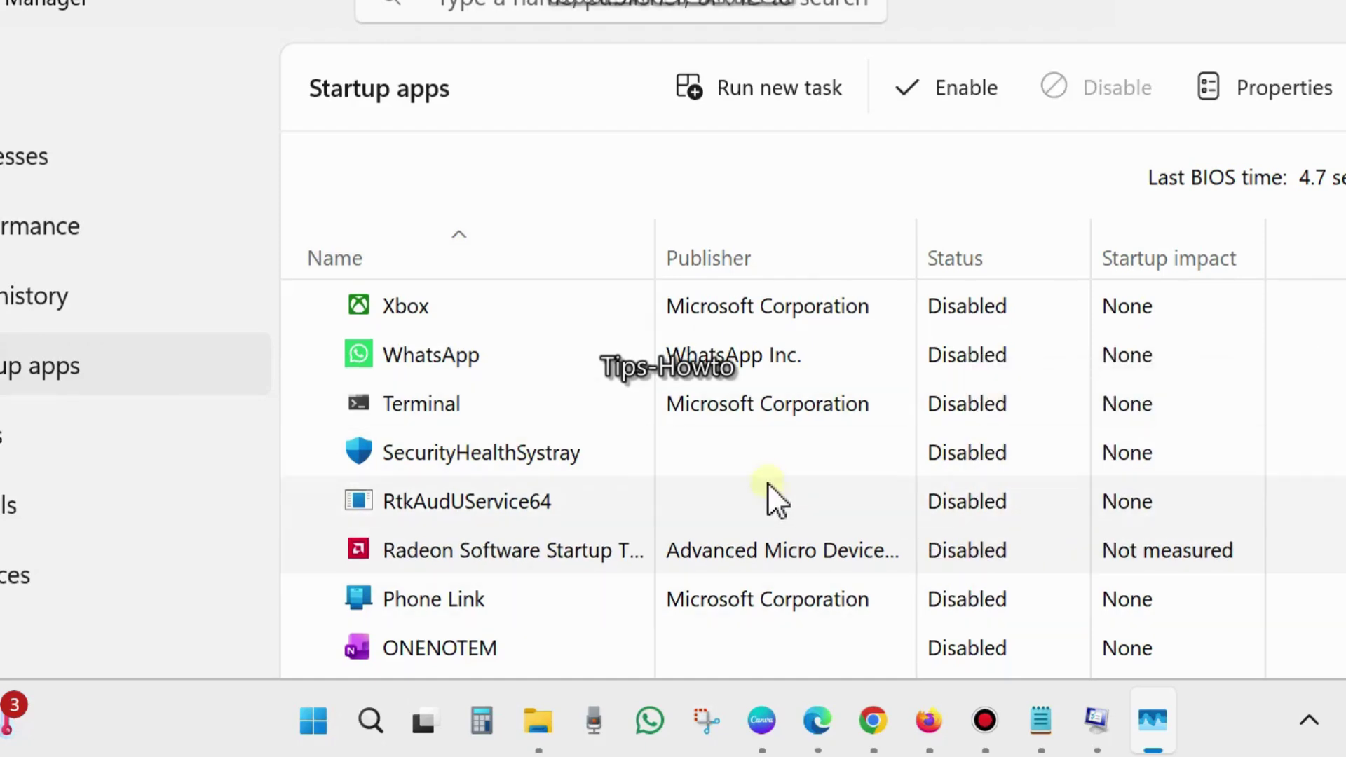
Step: Review the remaining startup apps, close Task Manager and confirm the System Configuration changes
scroll(770, 502, "down", 1)
scroll(856, 616, "down", 1)
scroll(831, 574, "down", 6)
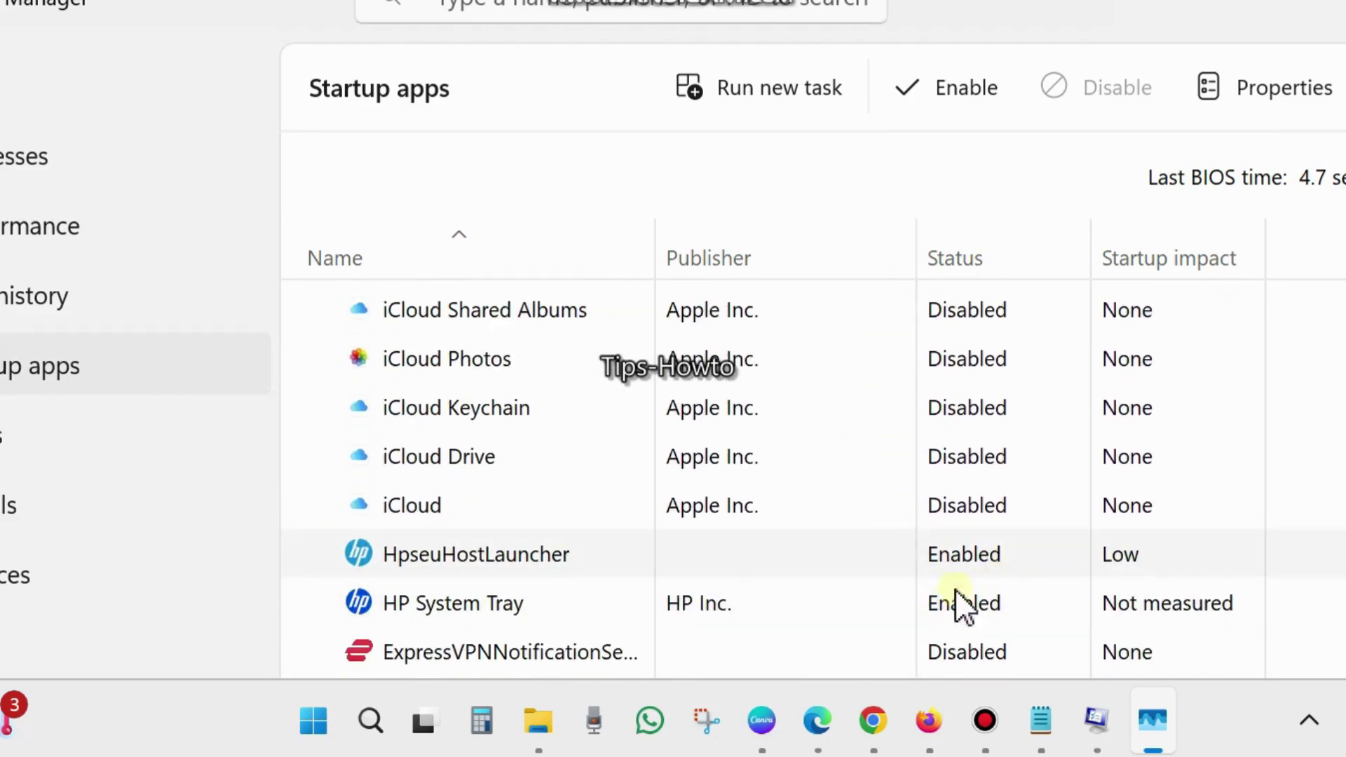
scroll(927, 570, "down", 2)
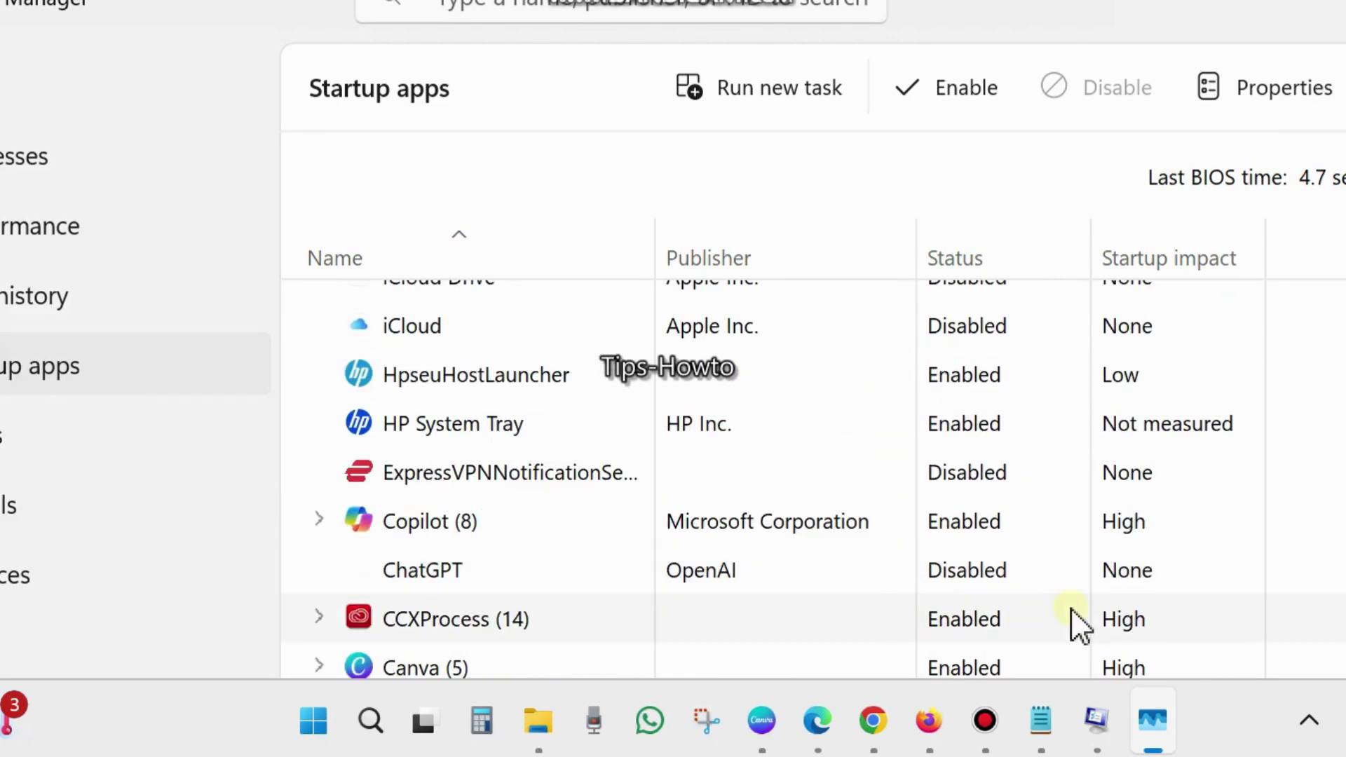
scroll(995, 504, "down", 1)
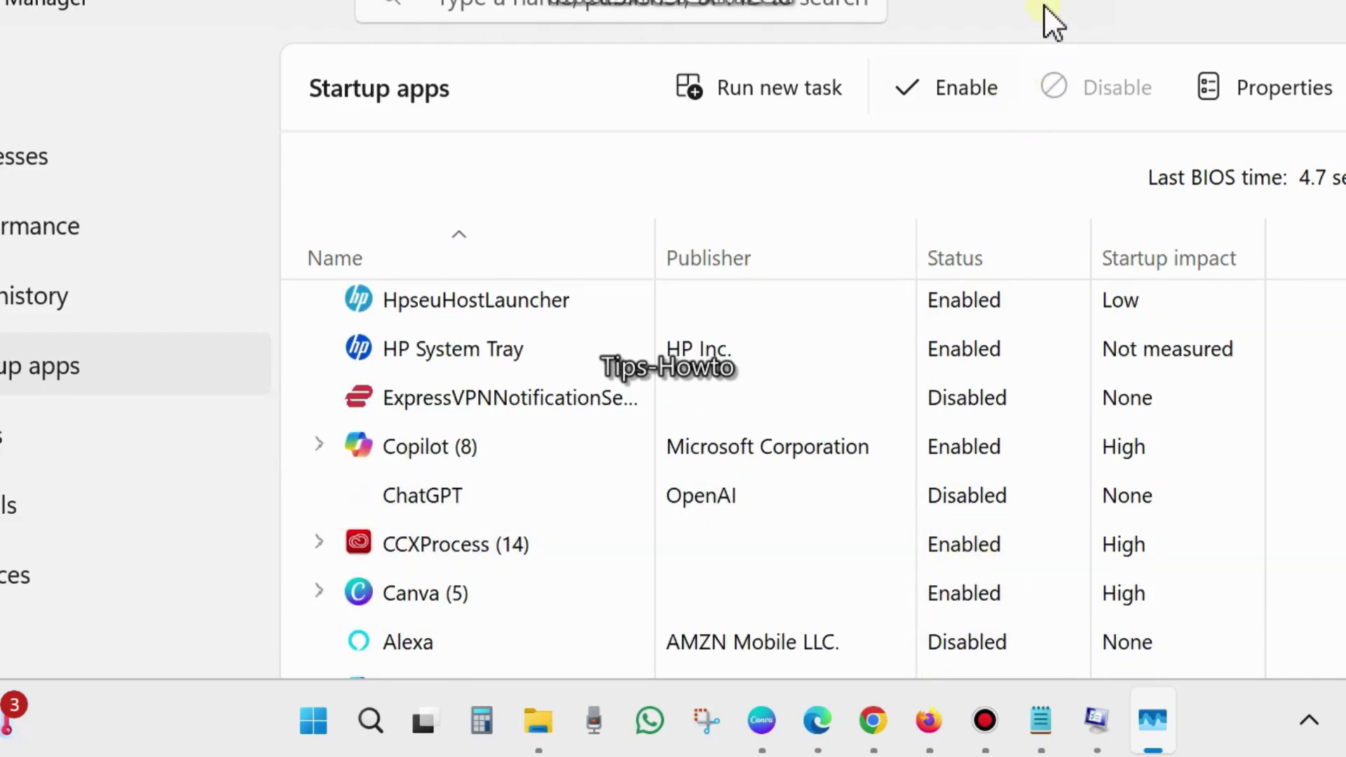
left_click(1325, 66)
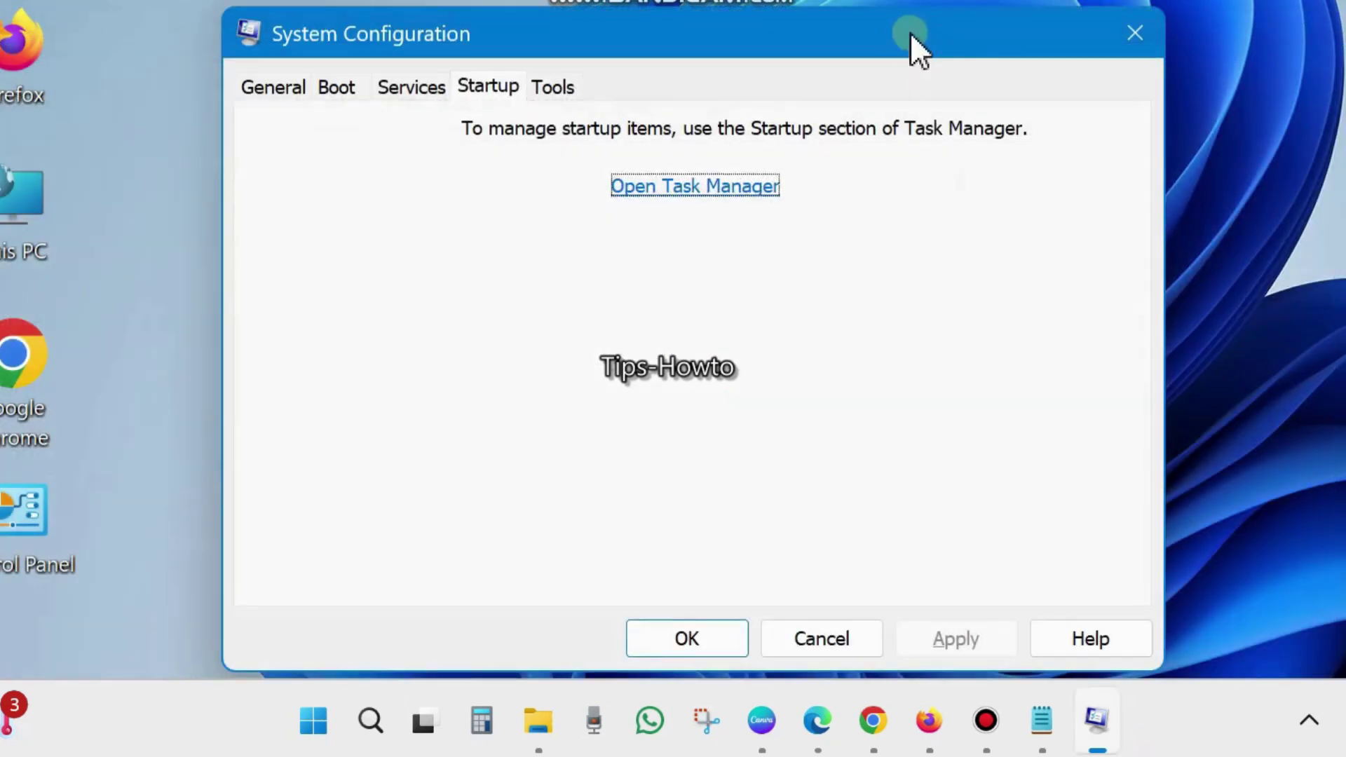
left_click(678, 639)
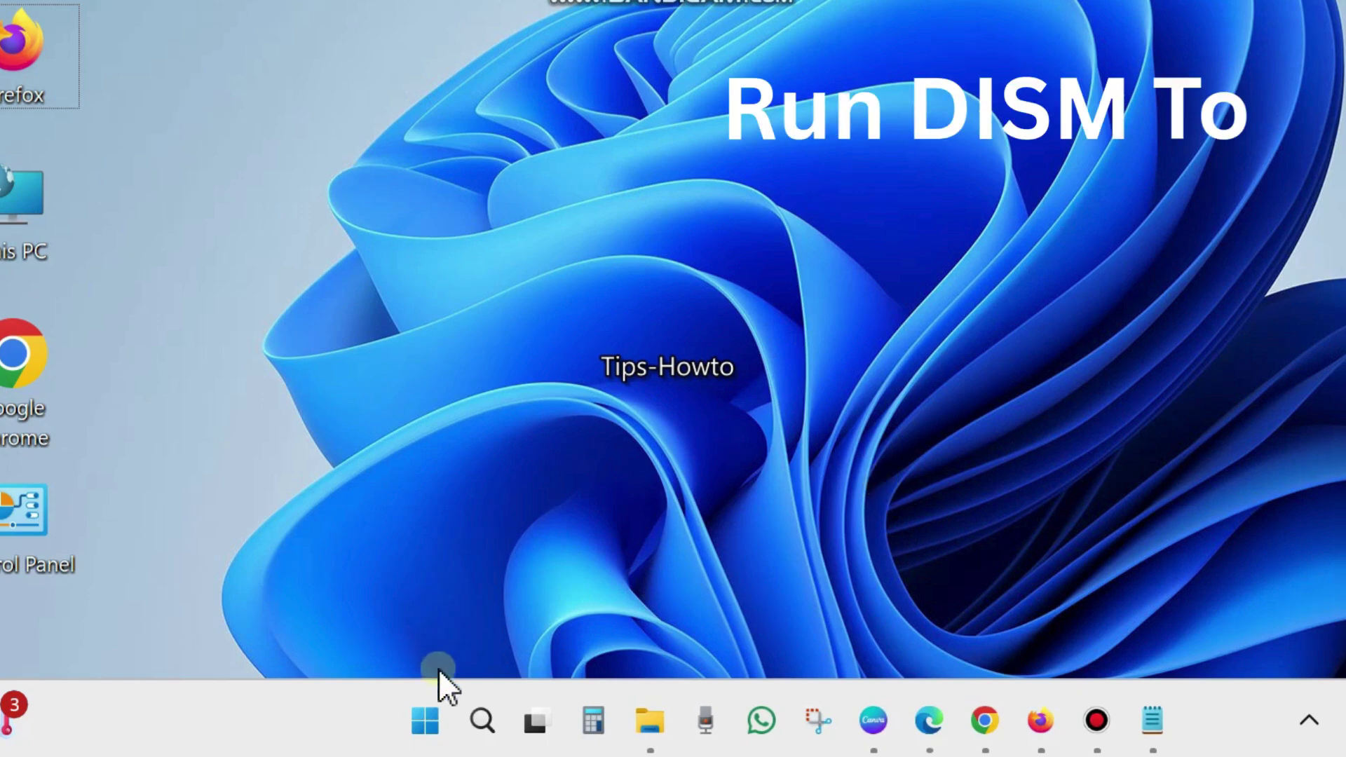
Step: Search for cmd and open Command Prompt as administrator, allowing it to make changes to the device
left_click(487, 717)
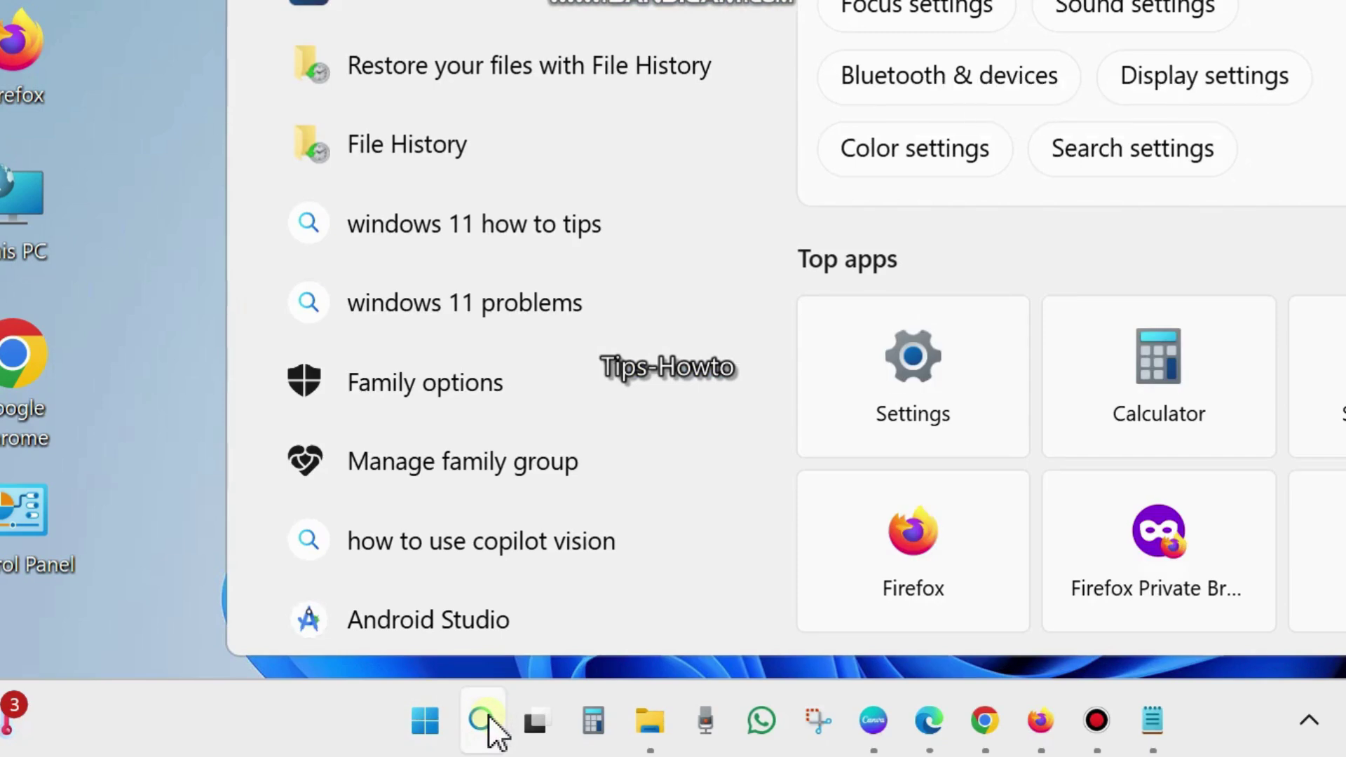
type("cmd")
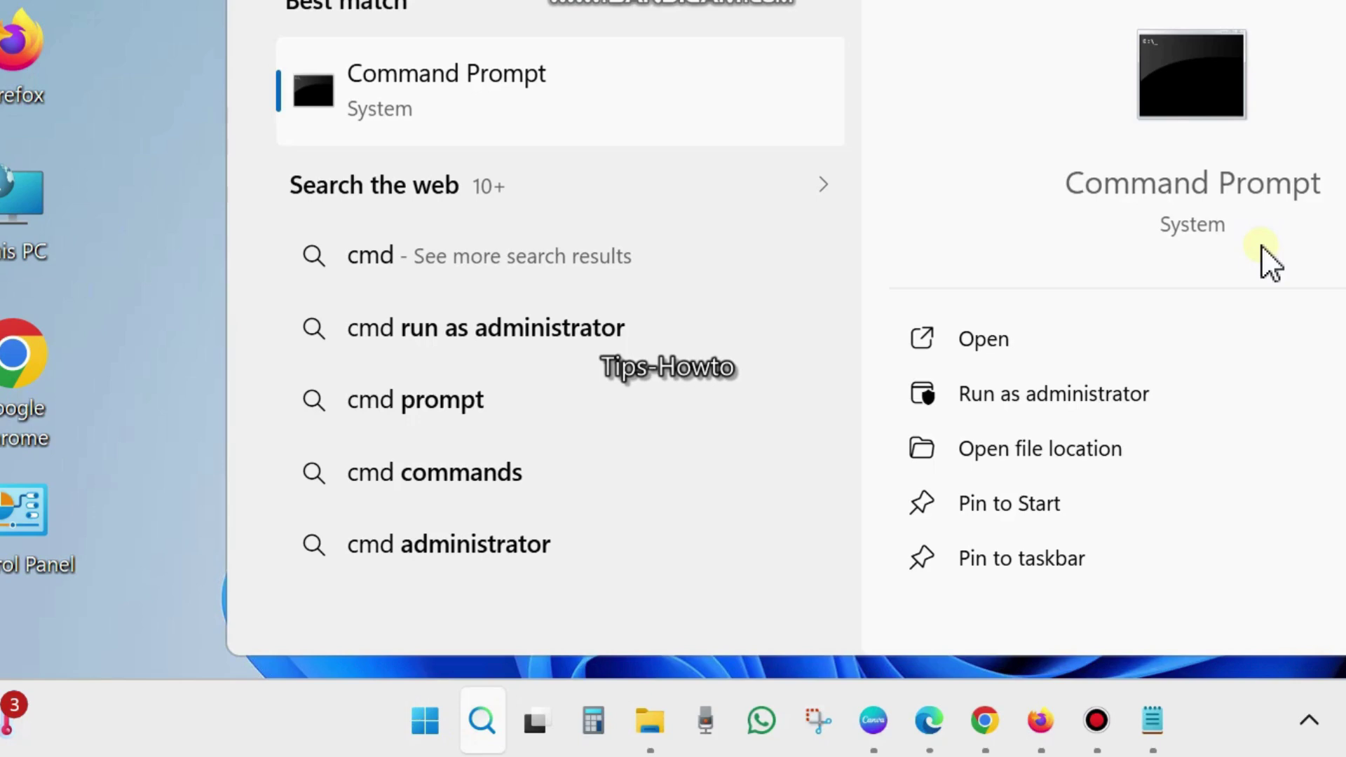
left_click(1049, 395)
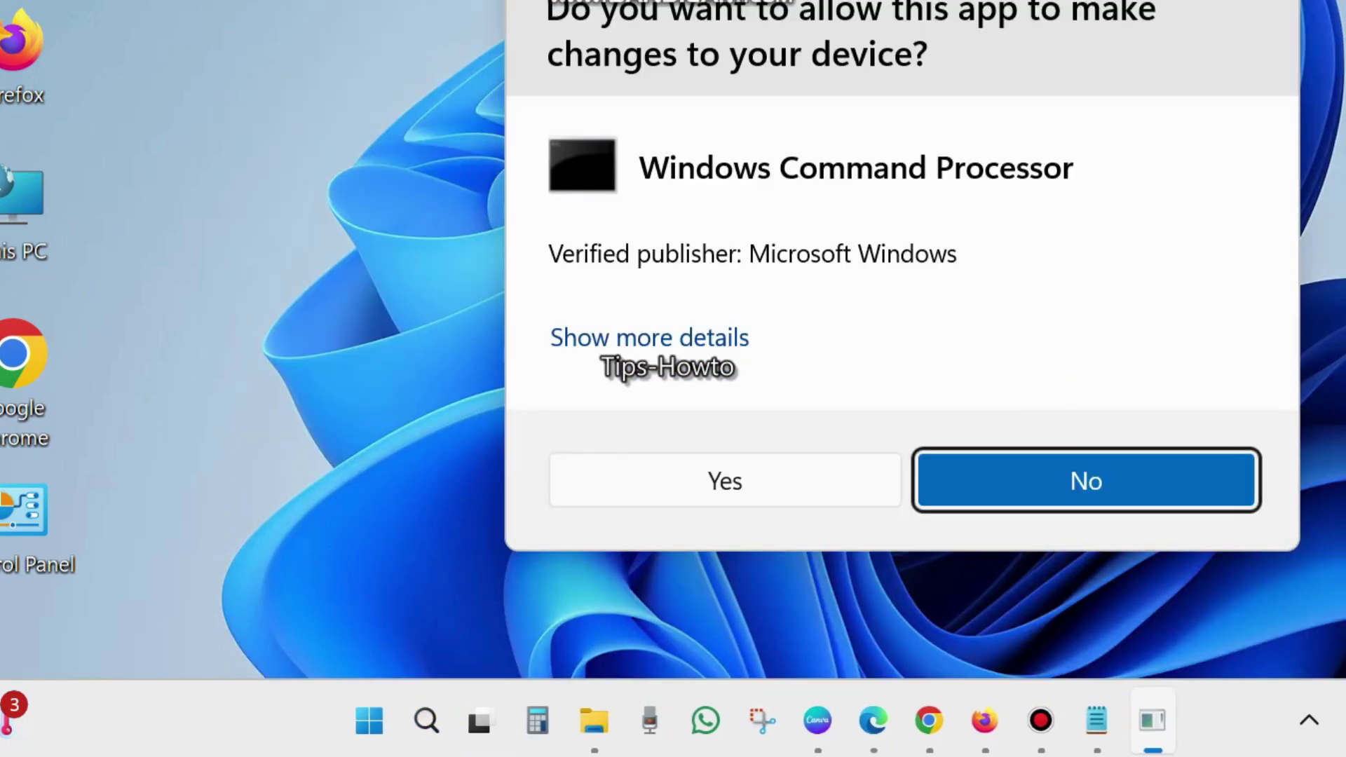
left_click(717, 484)
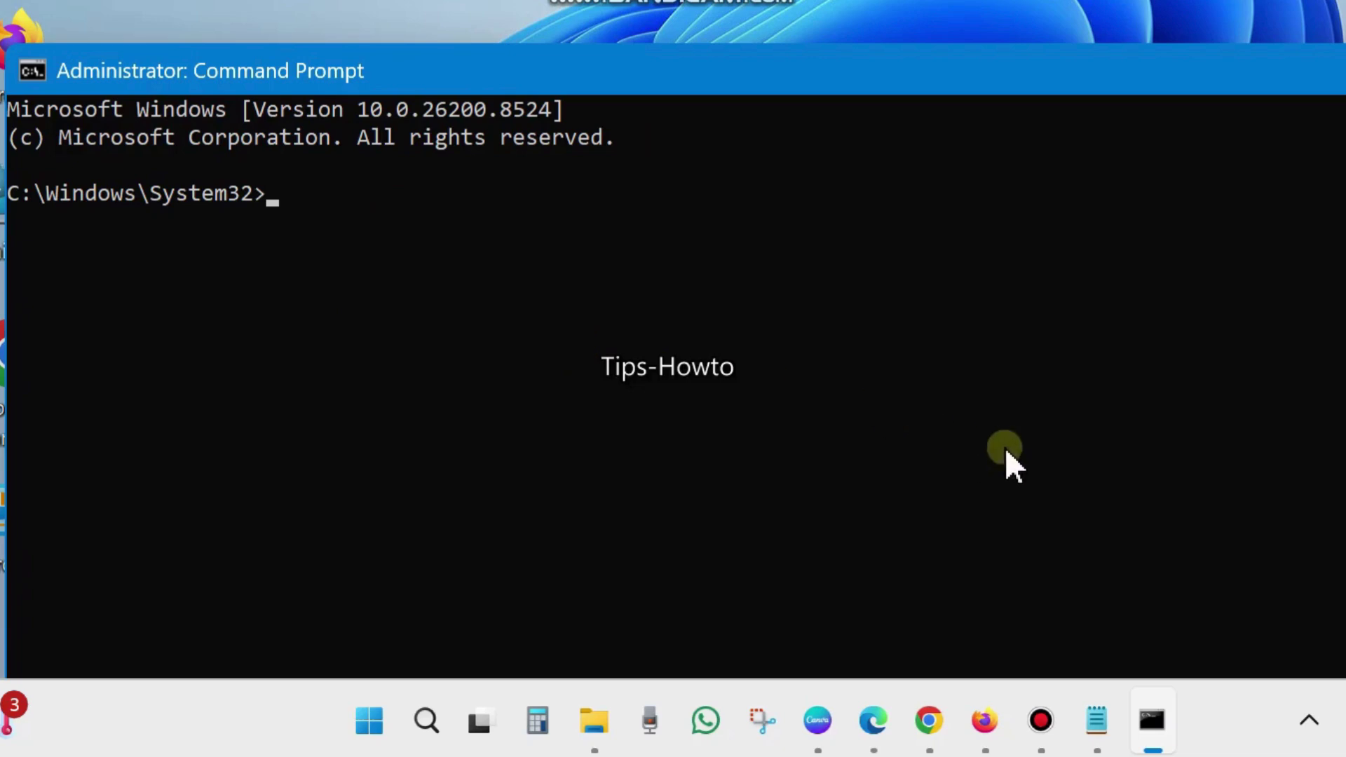
Step: Review the DISM scanhealth, checkhealth and restorehealth commands in the Notepad notes, then minimize Notepad to return to Command Prompt
left_click(1096, 725)
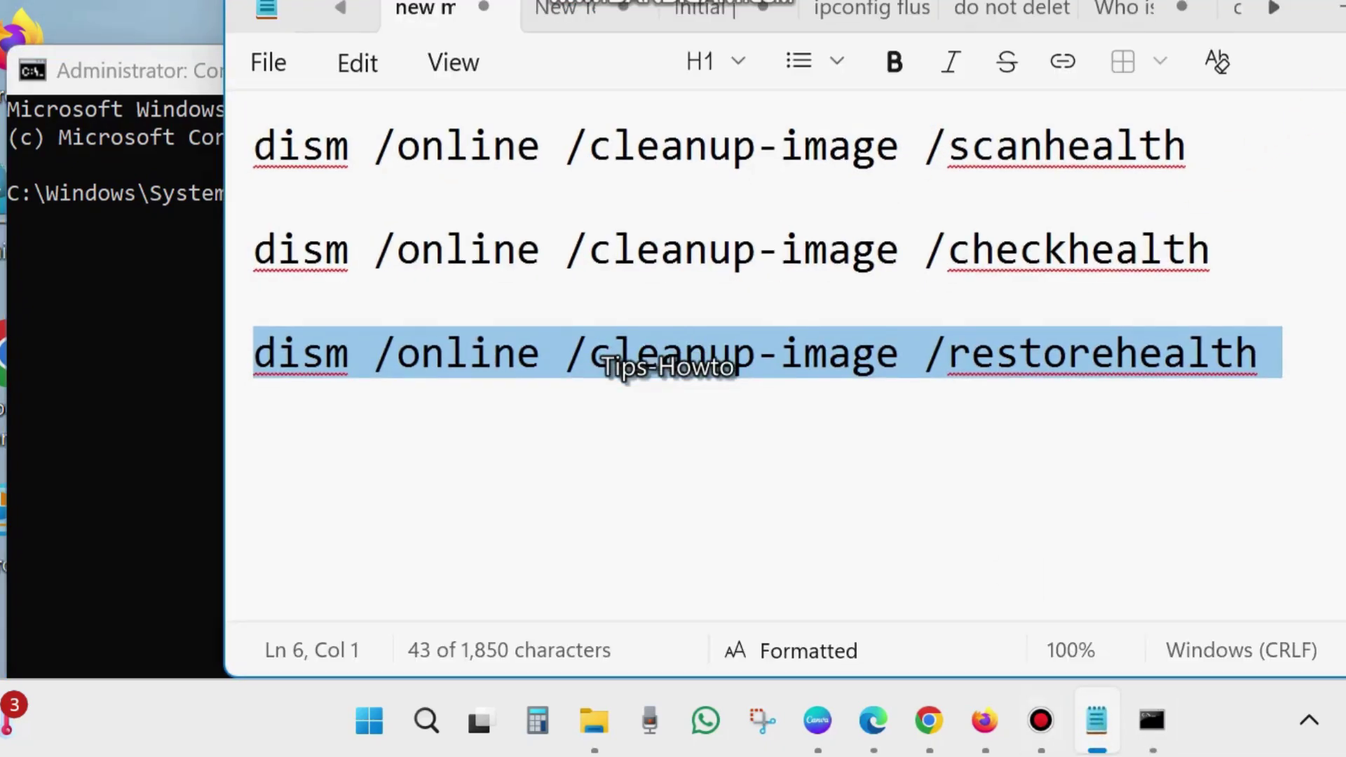
left_click_drag(1343, 23, 1218, 277)
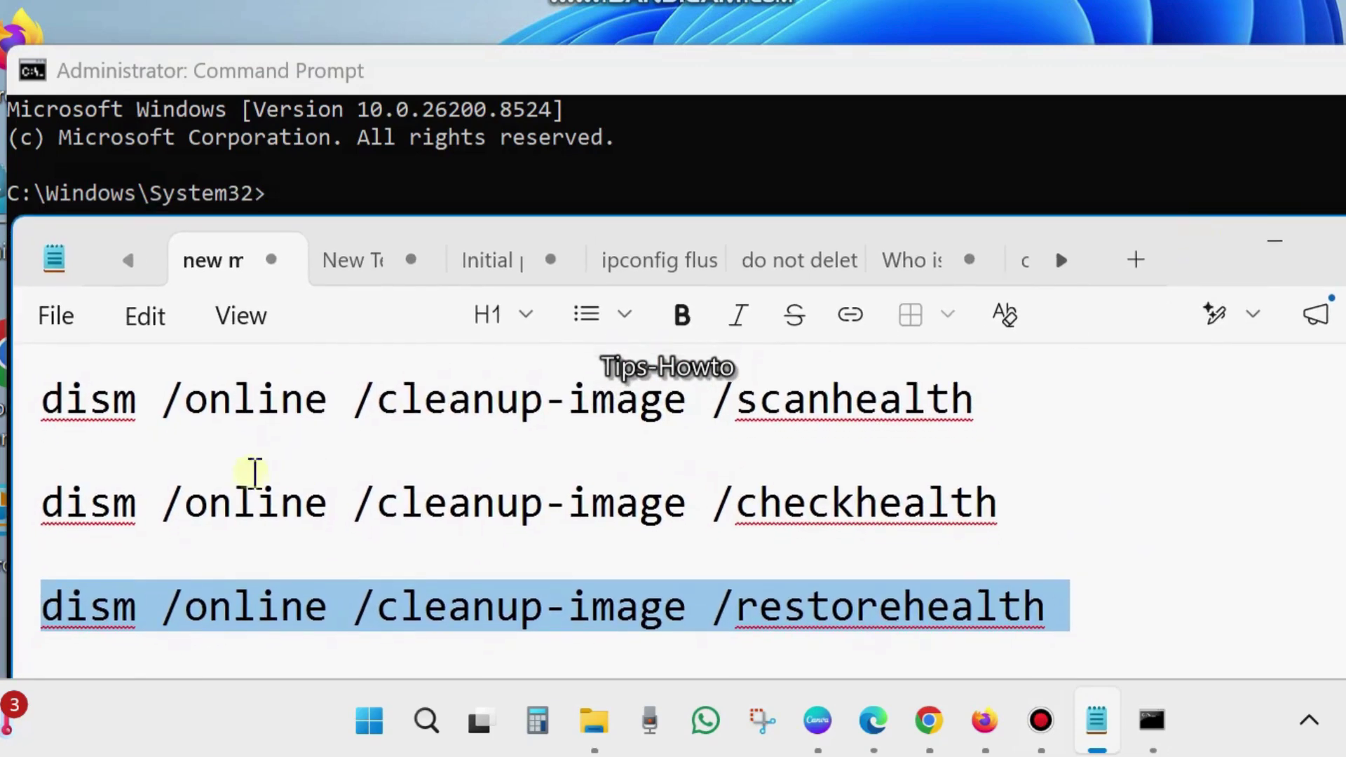
left_click(14, 415)
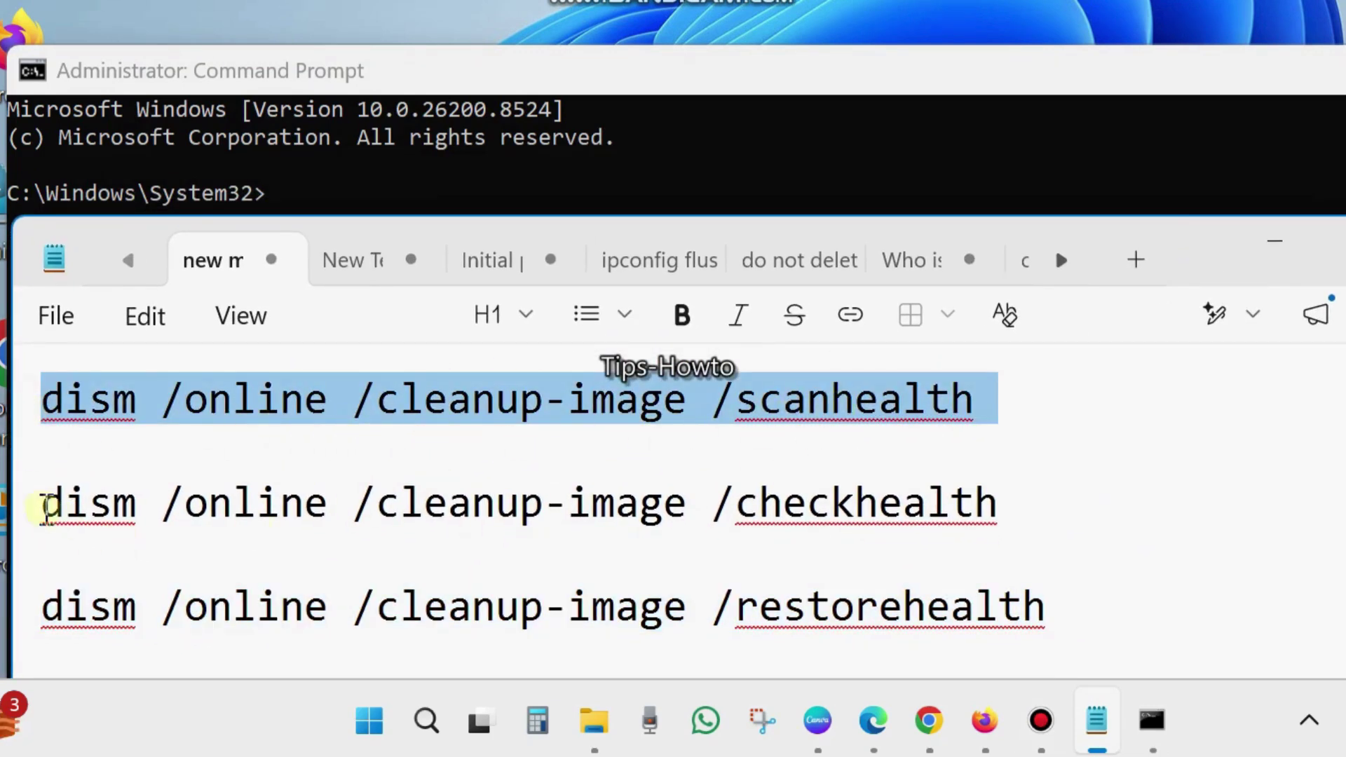
left_click(21, 515)
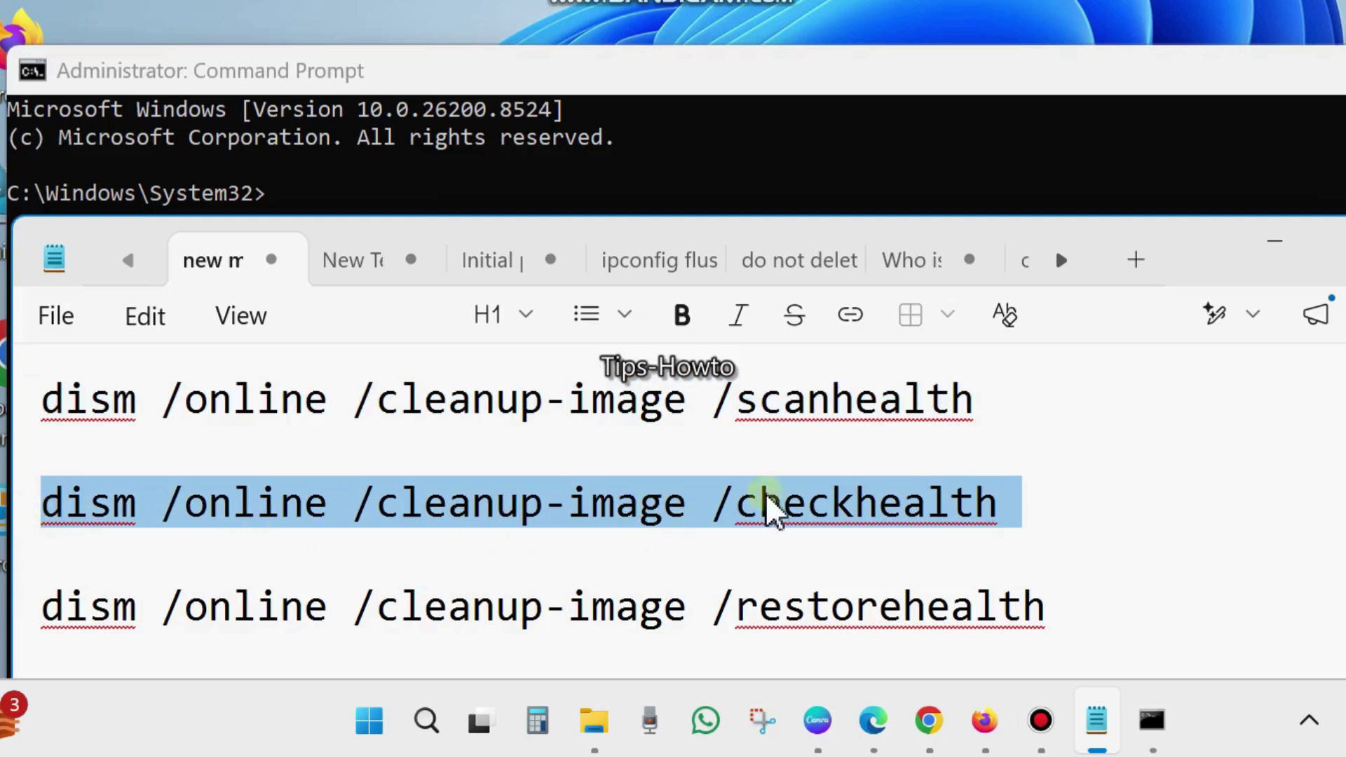
left_click(14, 620)
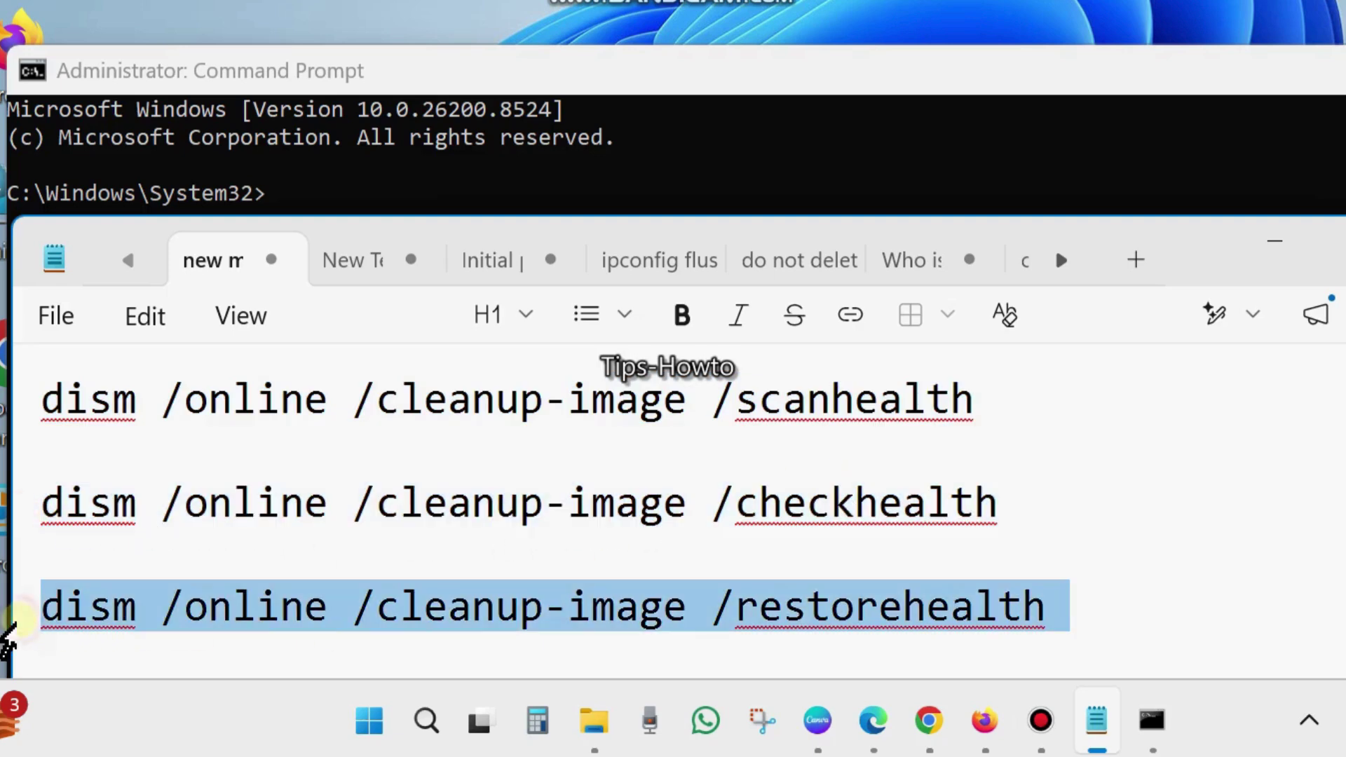
left_click(855, 609)
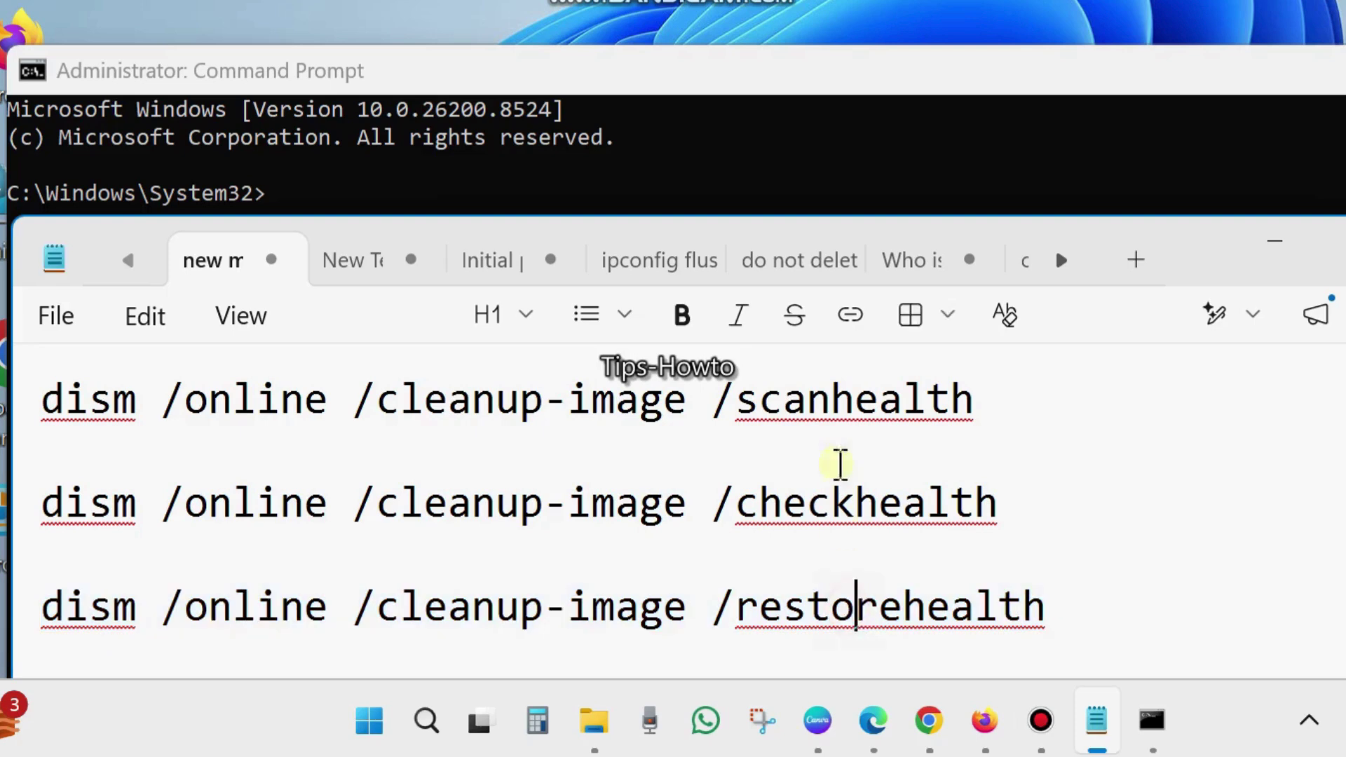
left_click_drag(844, 385, 844, 595)
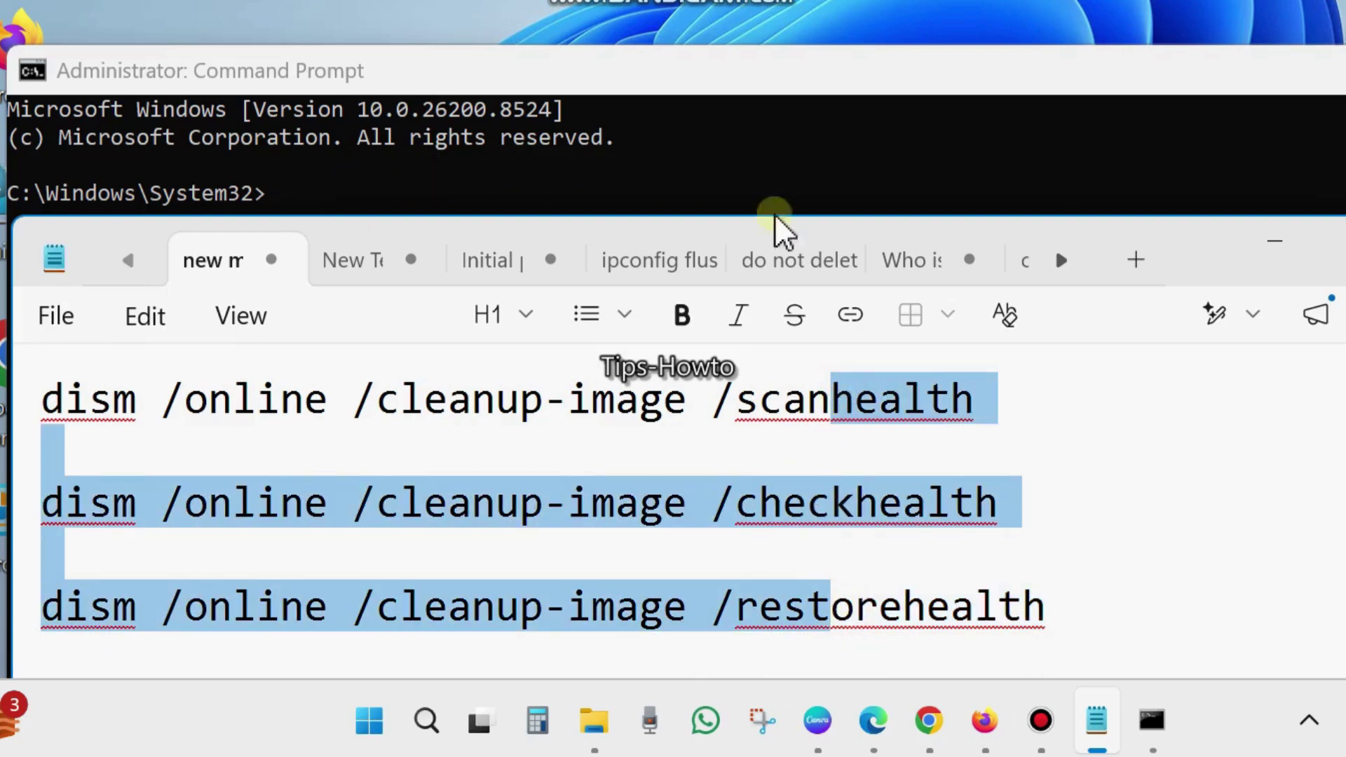
left_click_drag(1201, 255, 1192, 347)
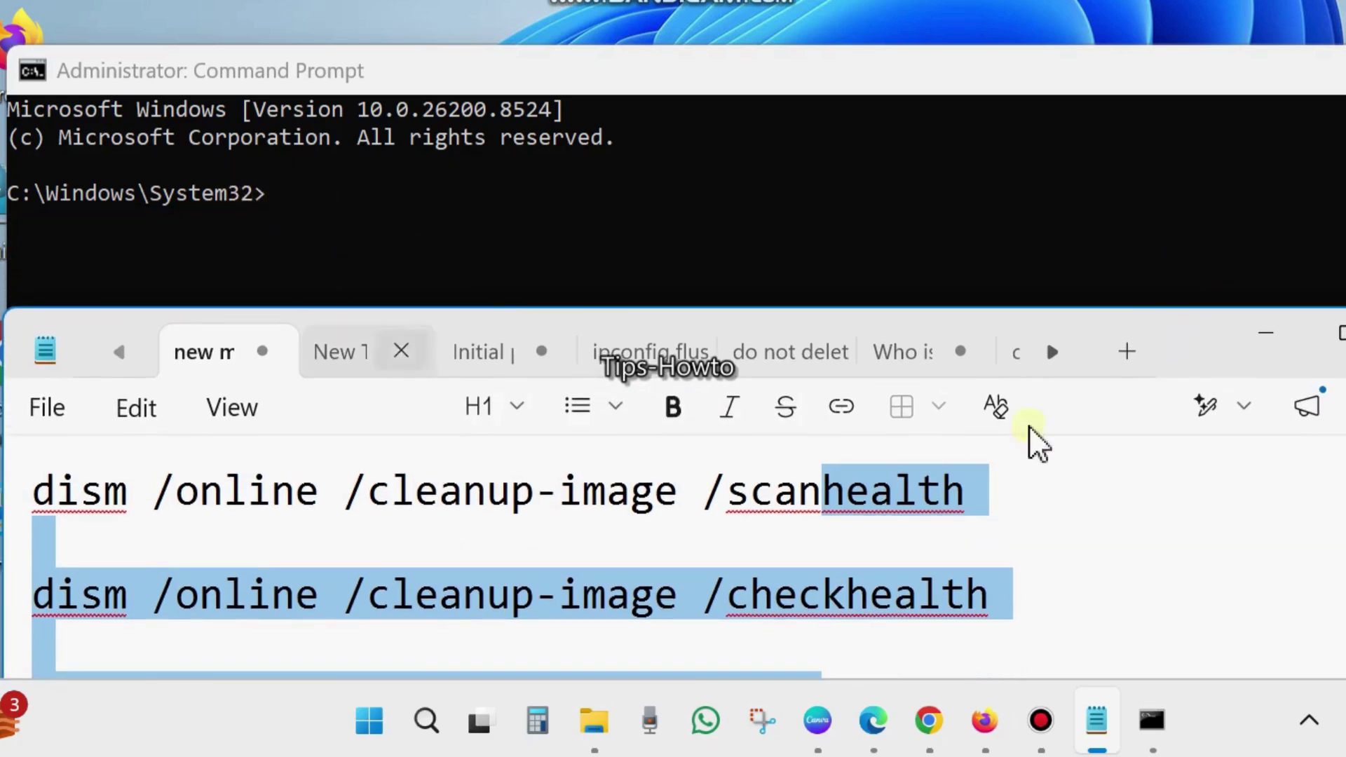
left_click(1274, 341)
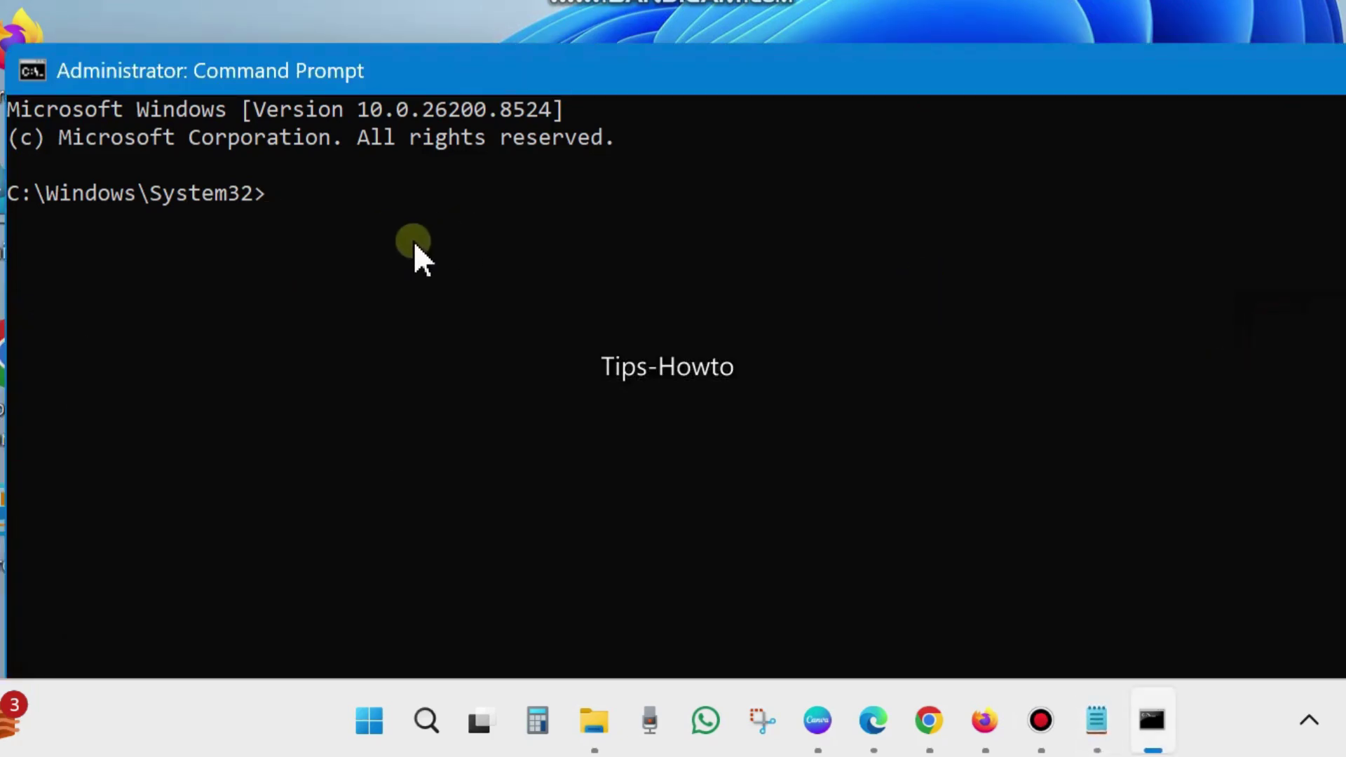
Step: Start a system file scan with sfc /scannow in the elevated Command Prompt and return to the desktop
type("sfc /scannow")
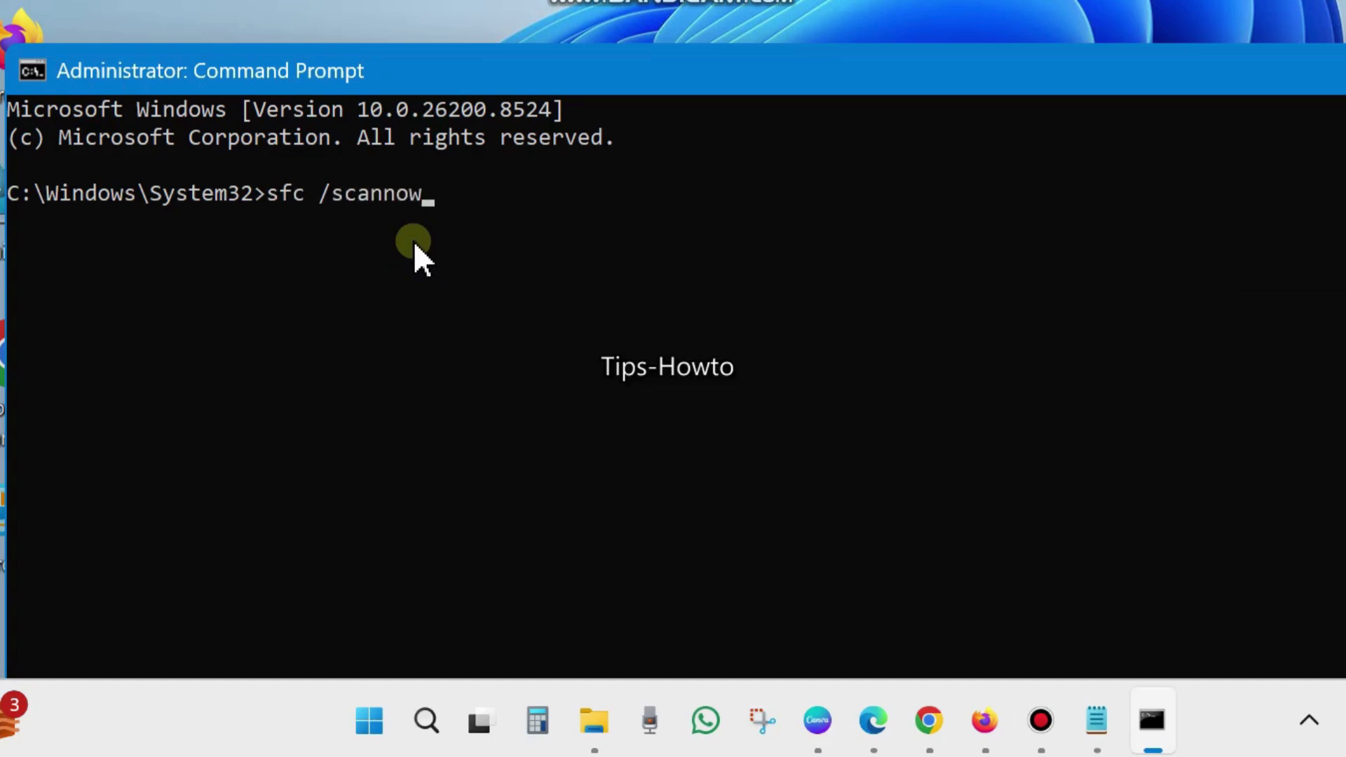
key("Return")
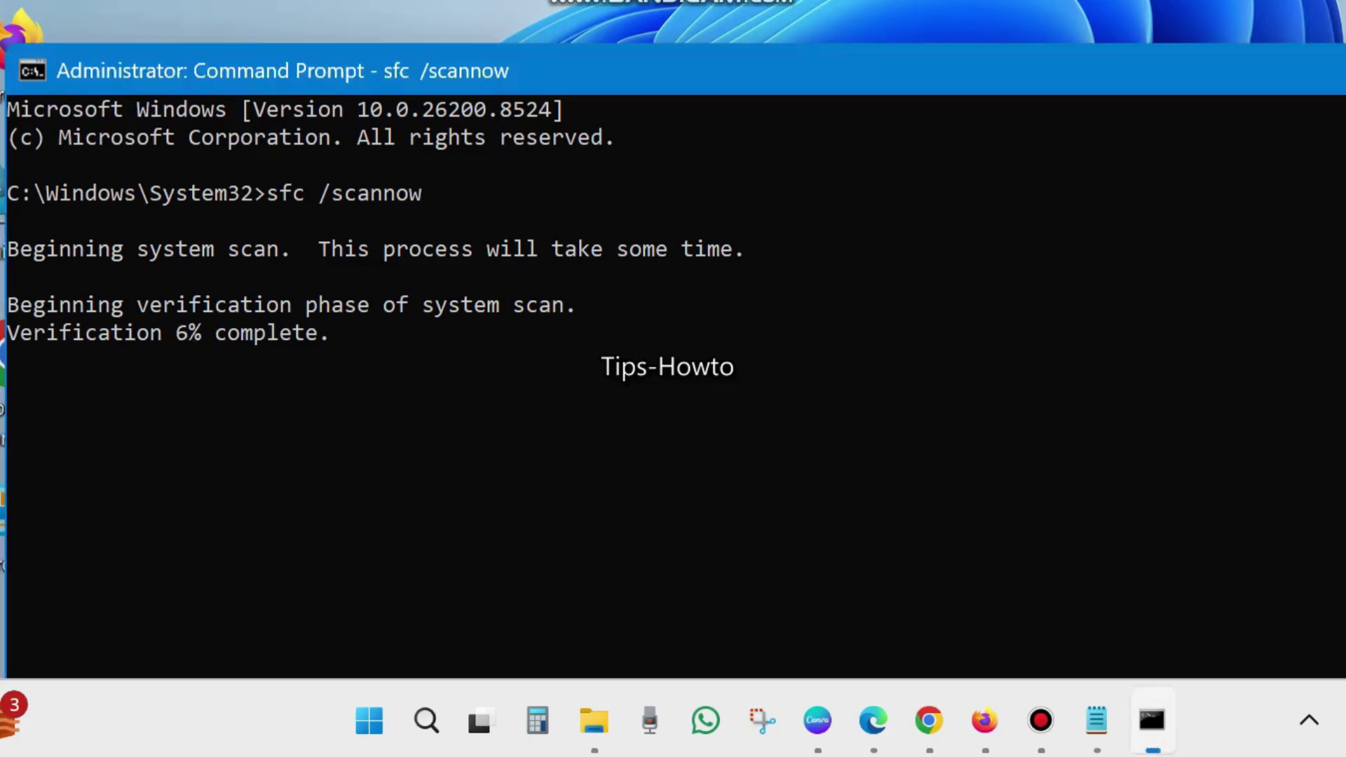
key("super+d")
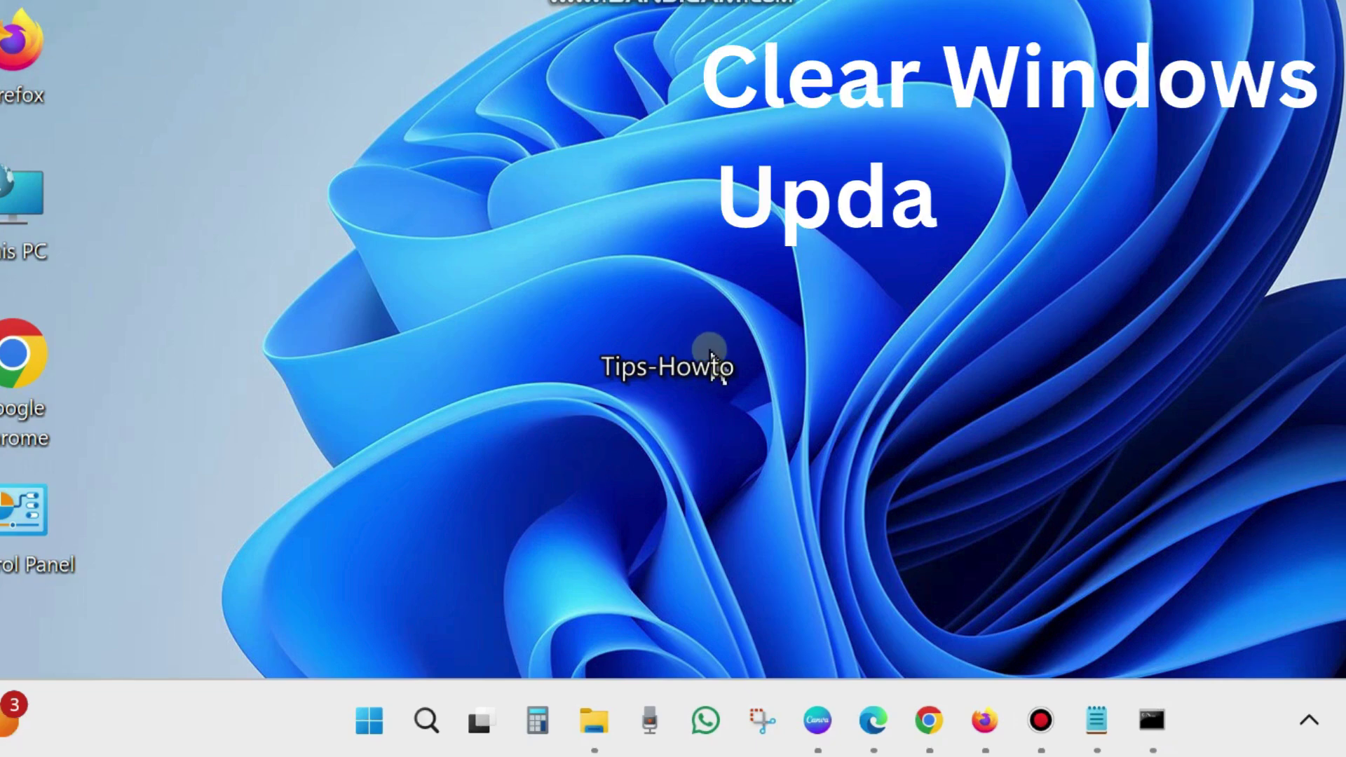
Step: Open the Storage page of the System settings in Windows Settings
right_click(367, 713)
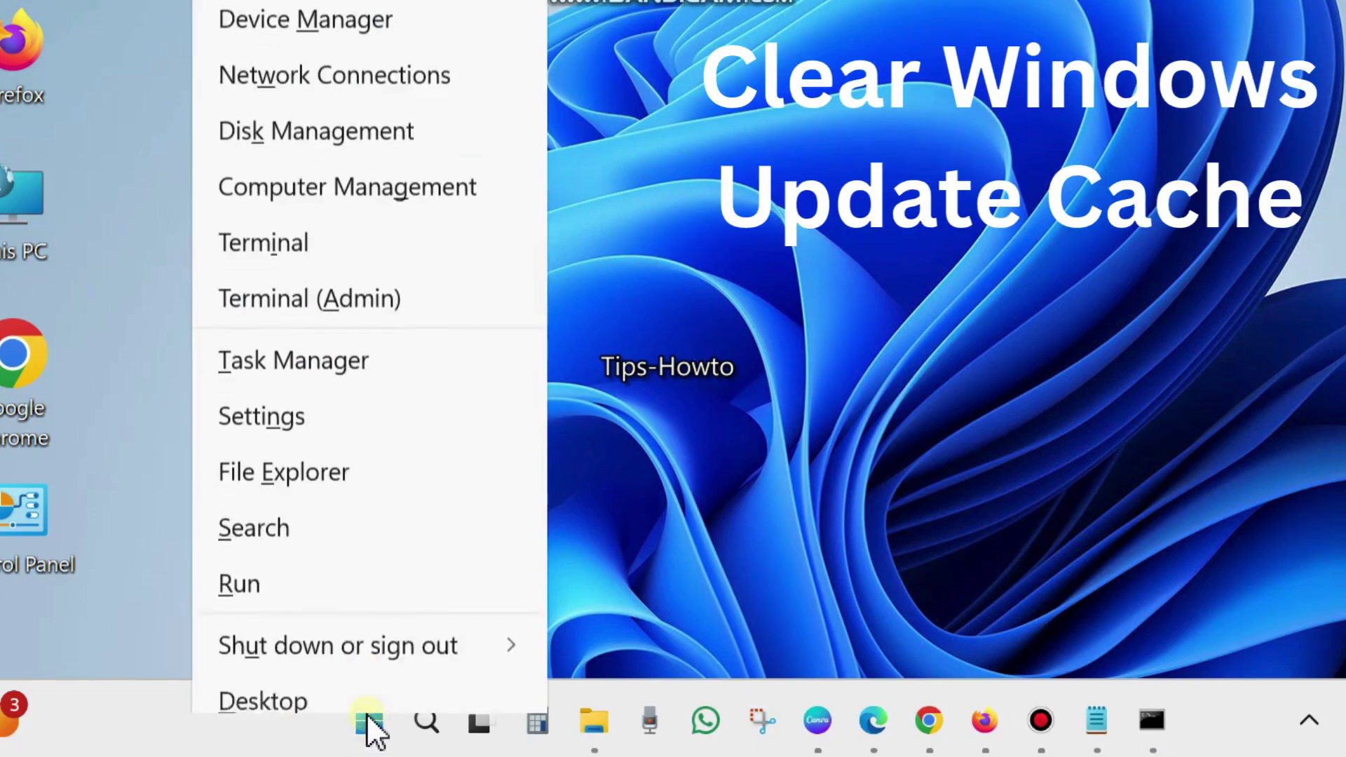
left_click(268, 397)
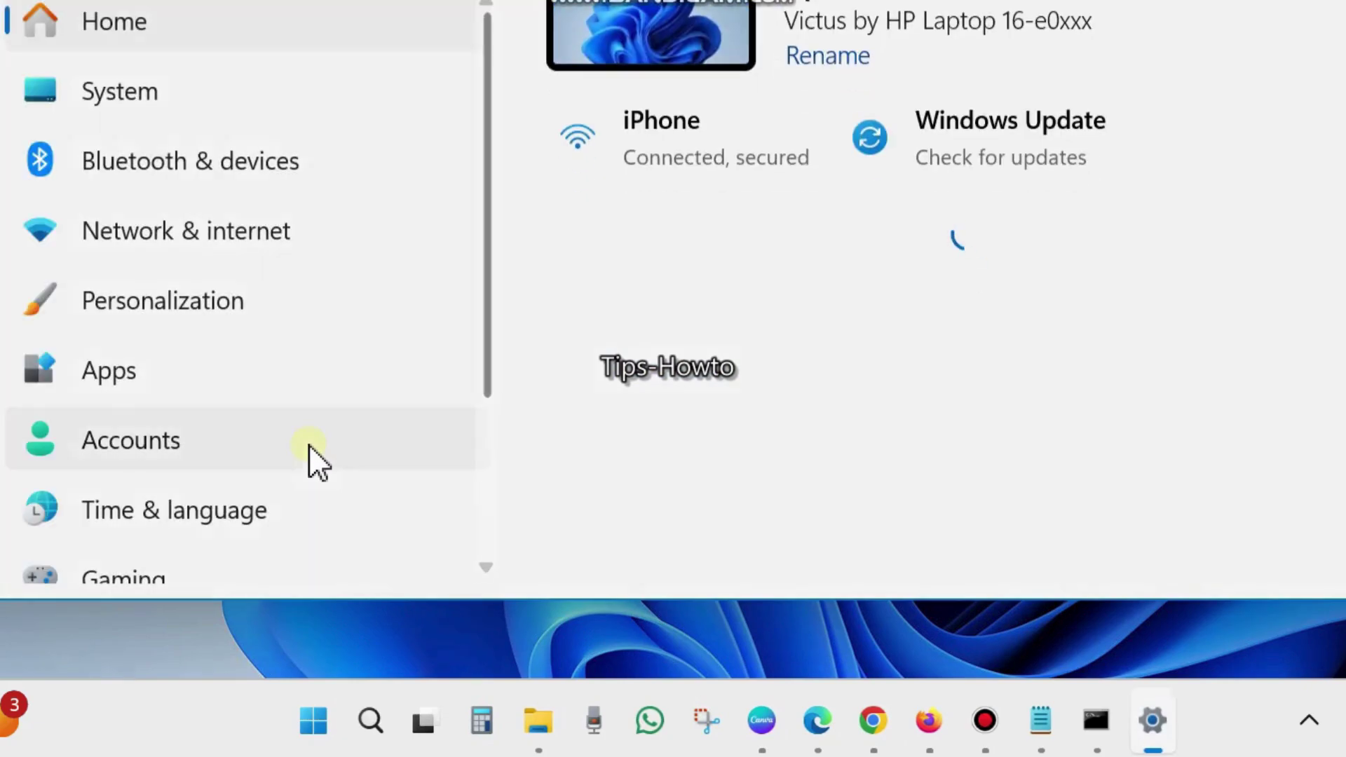
left_click(122, 95)
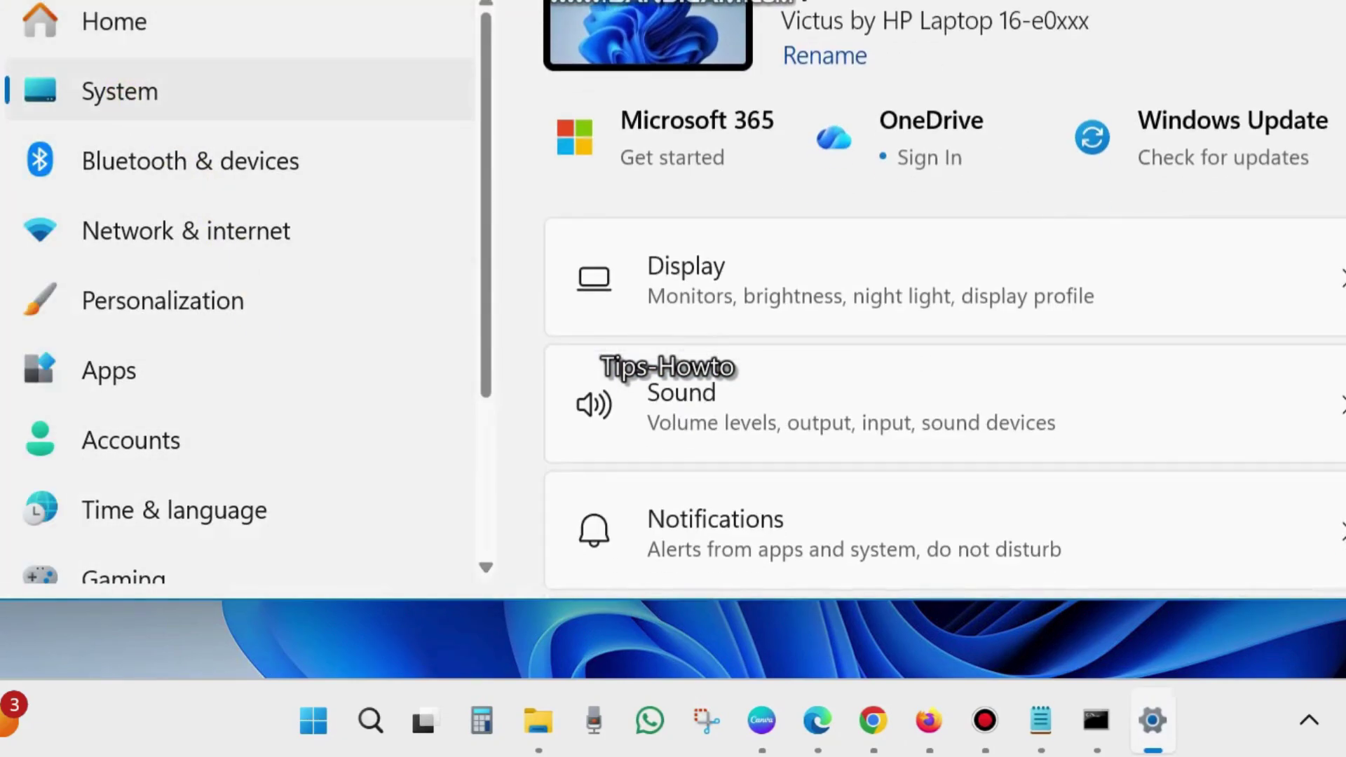
scroll(843, 351, "down", 2)
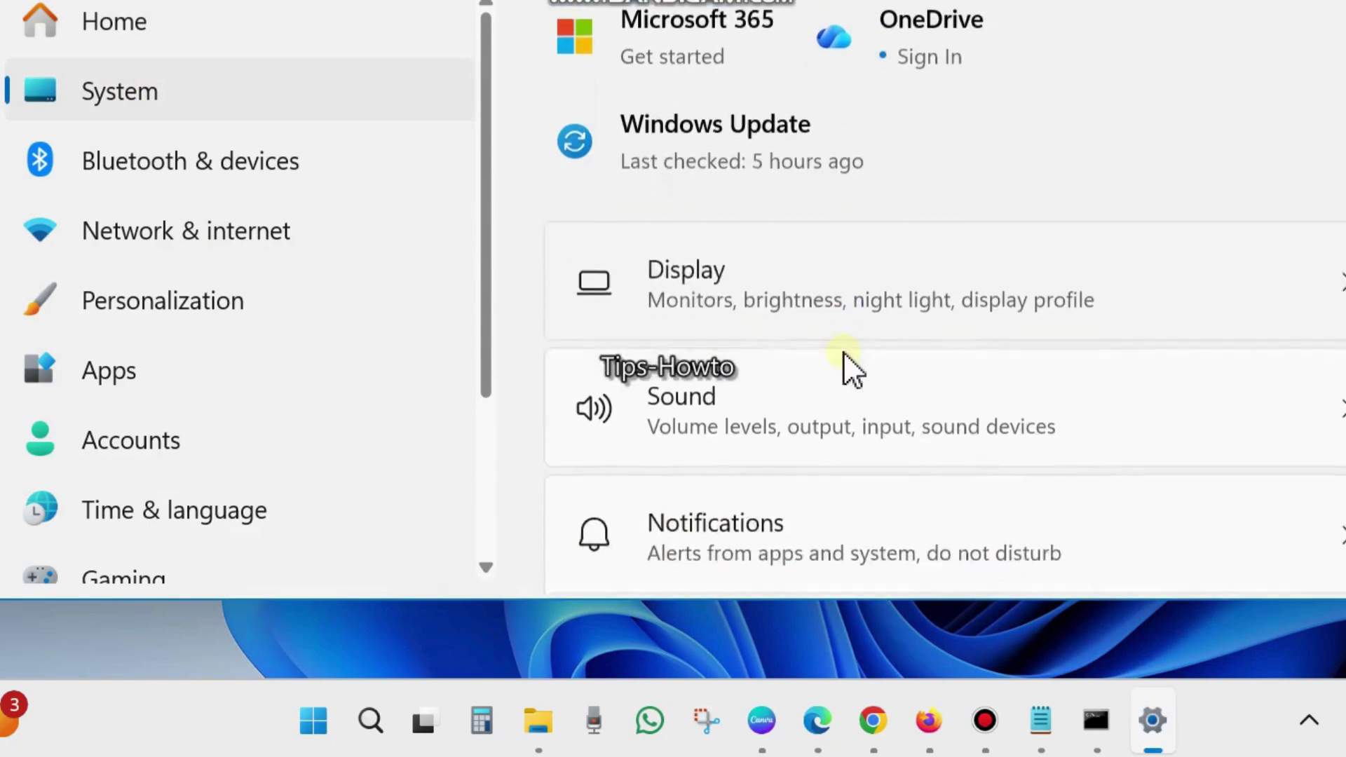
scroll(844, 351, "down", 10)
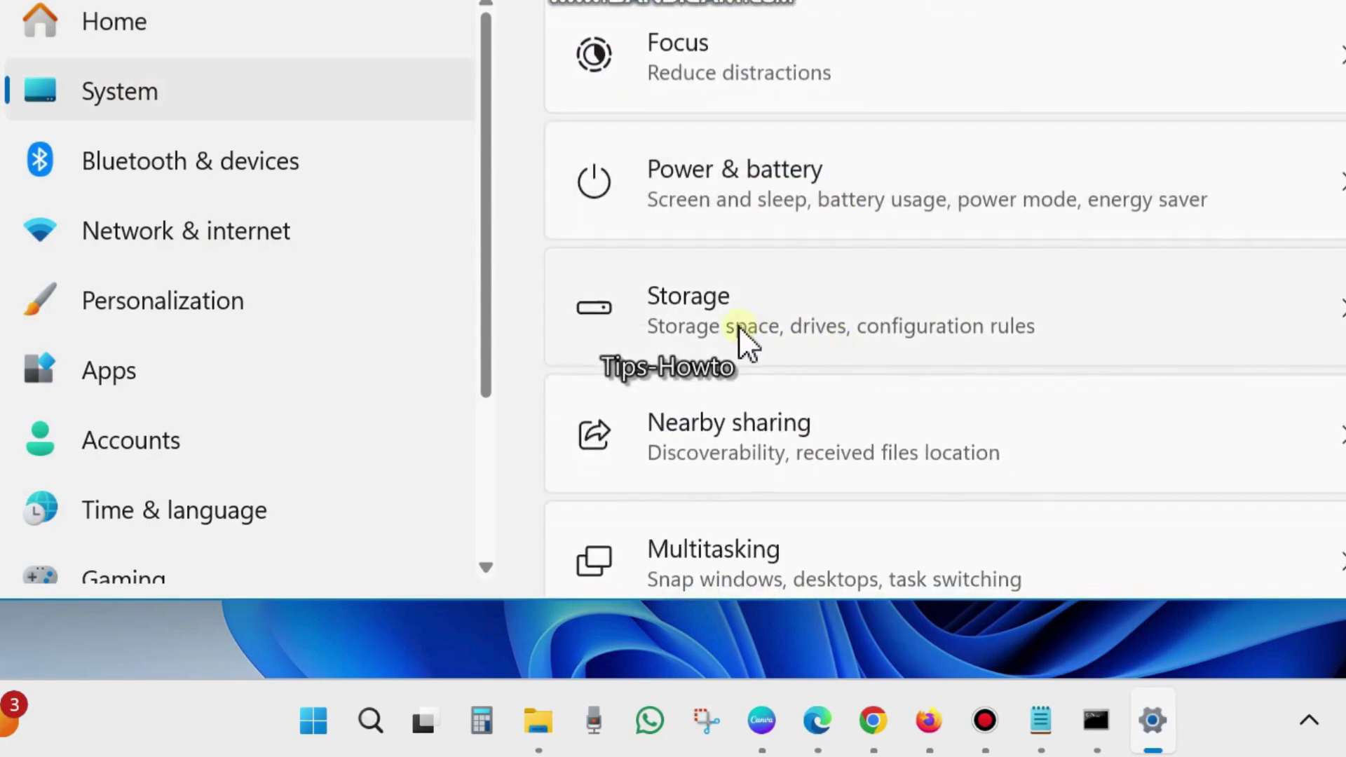
left_click(723, 321)
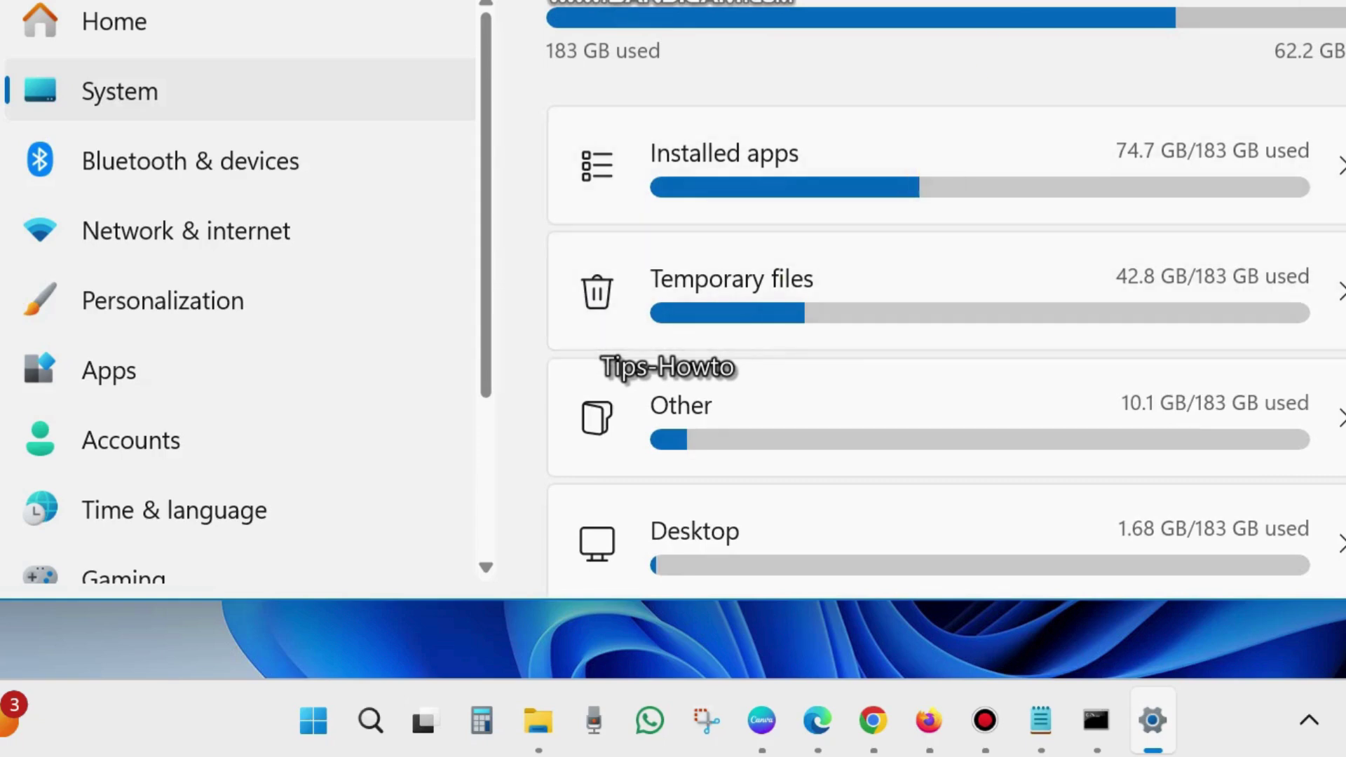
Step: Move the Settings window fully into view and open the cleanup recommendations under Storage management
left_click_drag(1167, 0, 1153, 78)
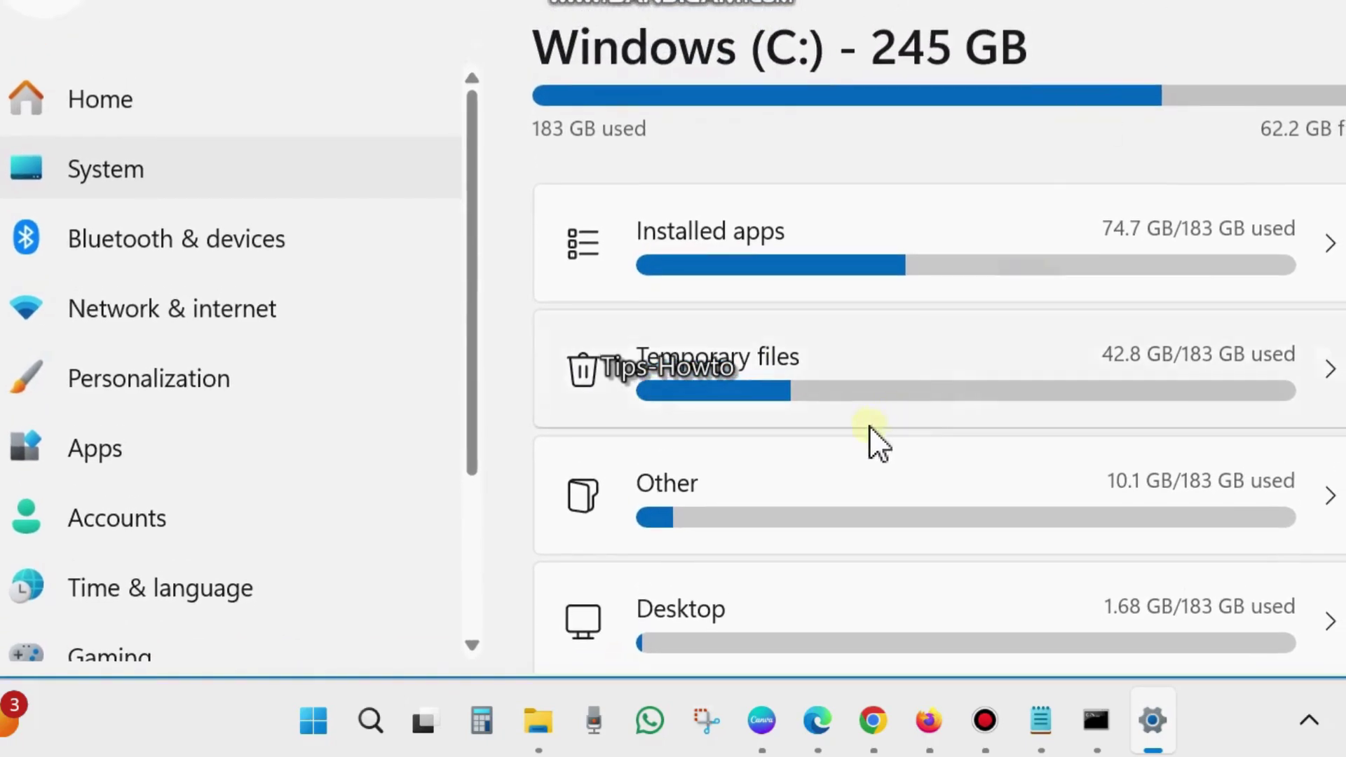
scroll(870, 426, "down", 5)
scroll(851, 443, "down", 1)
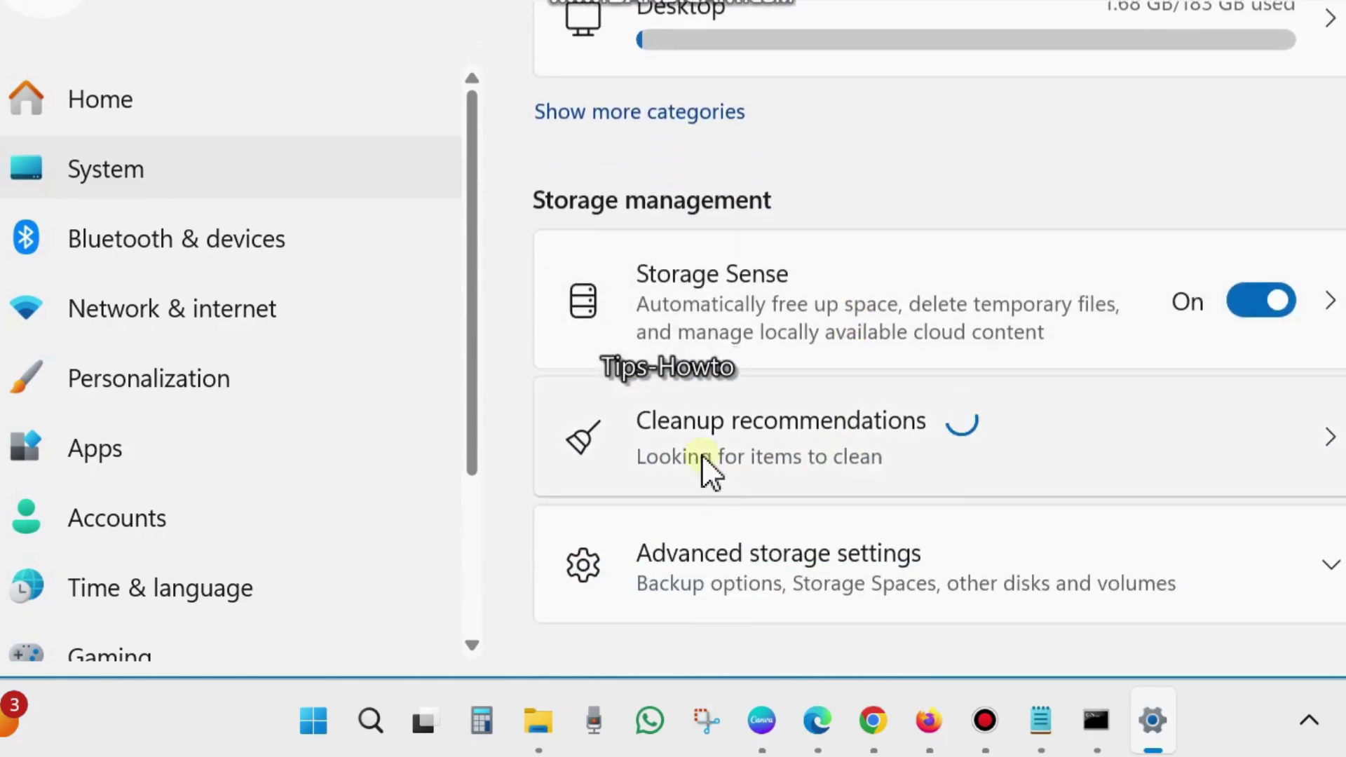
left_click(842, 426)
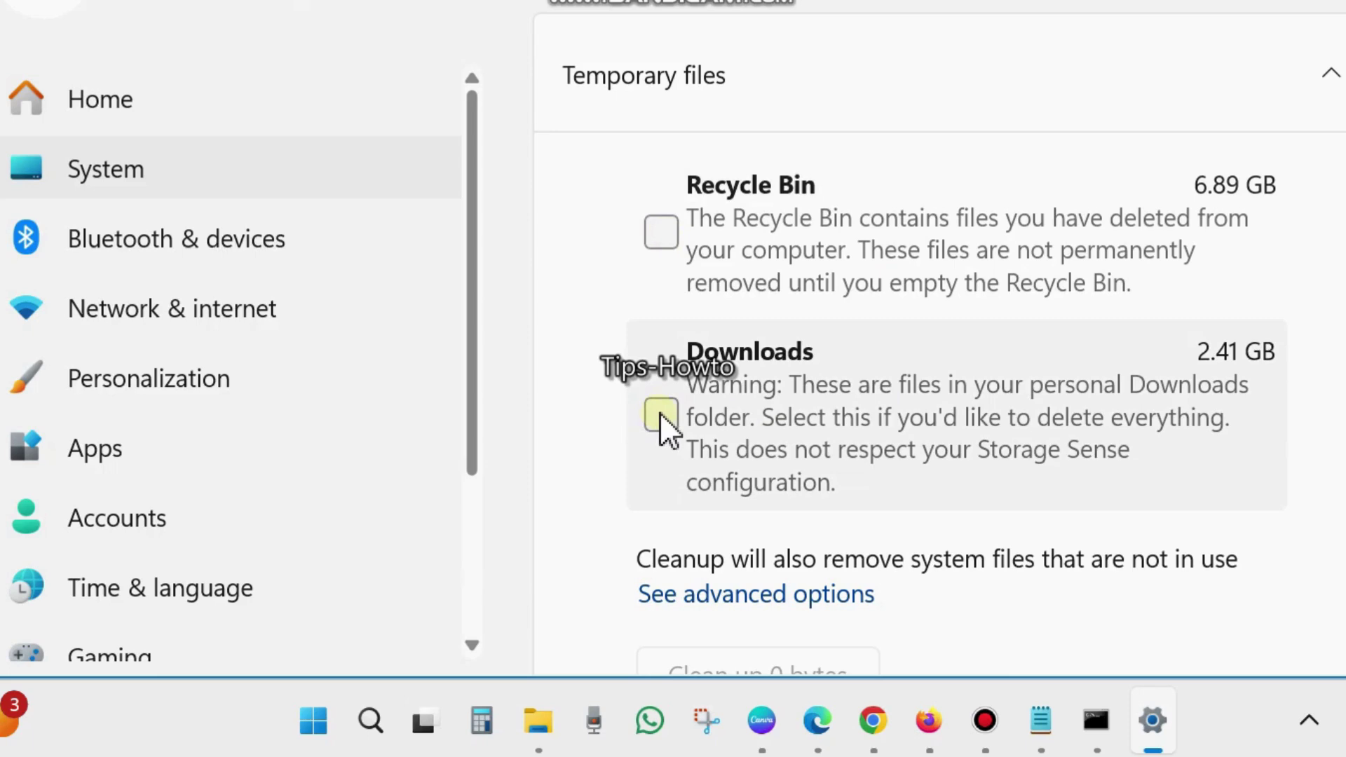
Step: Look through the cleanup recommendation categories and select Downloads among the temporary files for cleanup
scroll(912, 415, "down", 6)
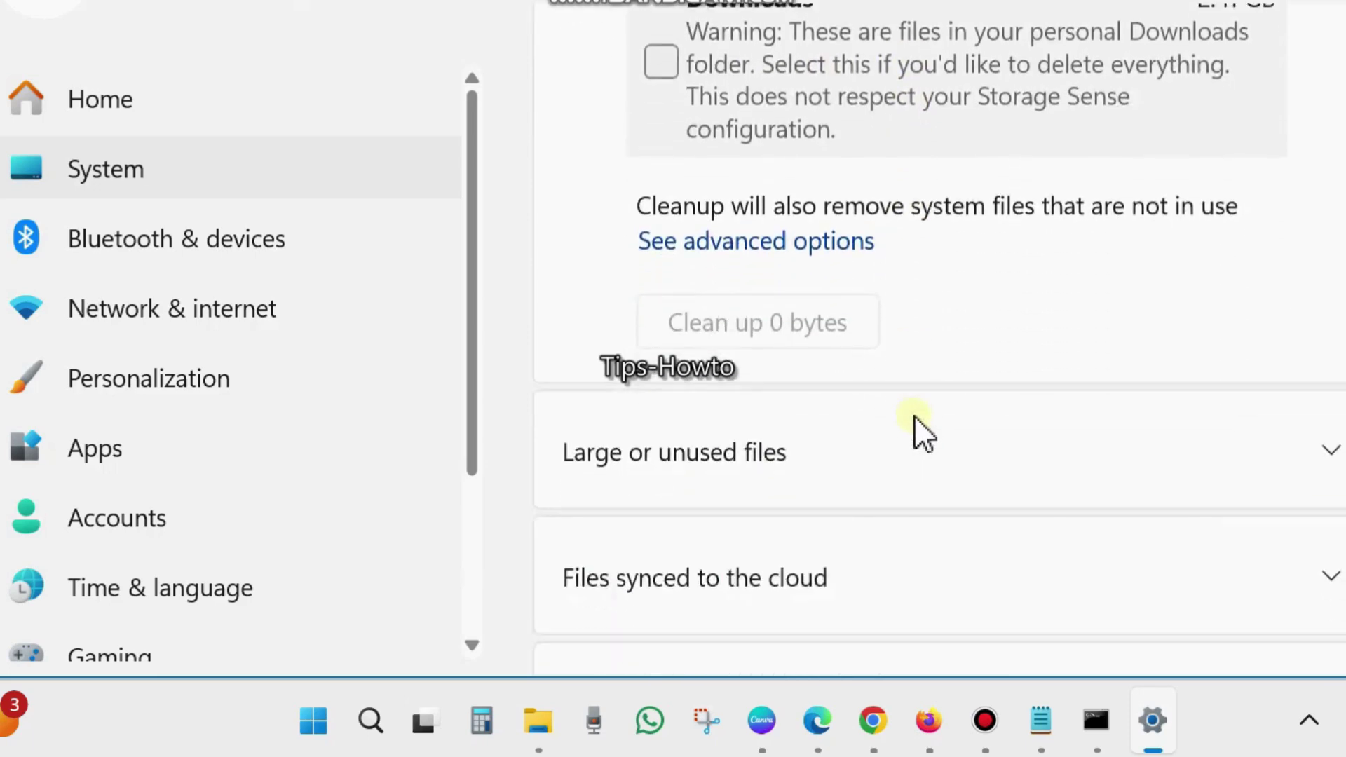
scroll(915, 415, "down", 2)
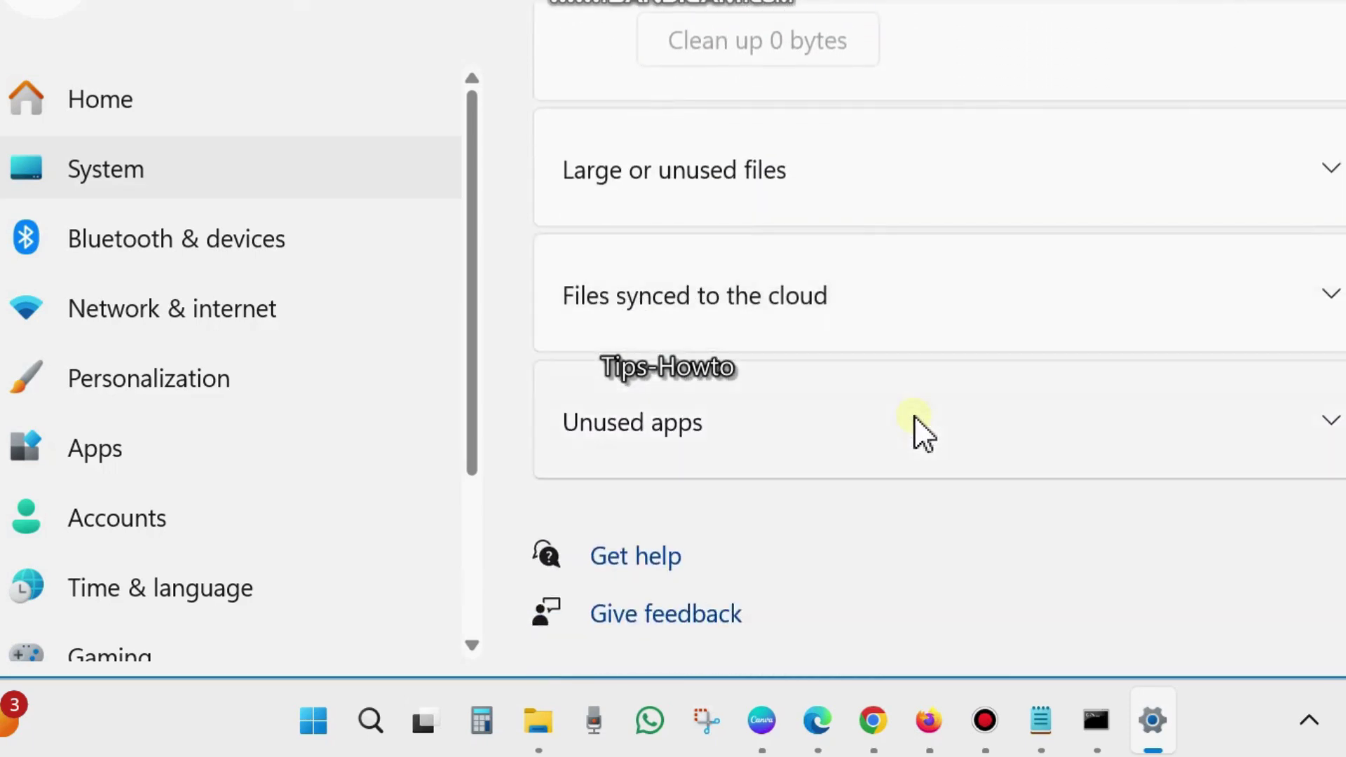
scroll(915, 415, "up", 7)
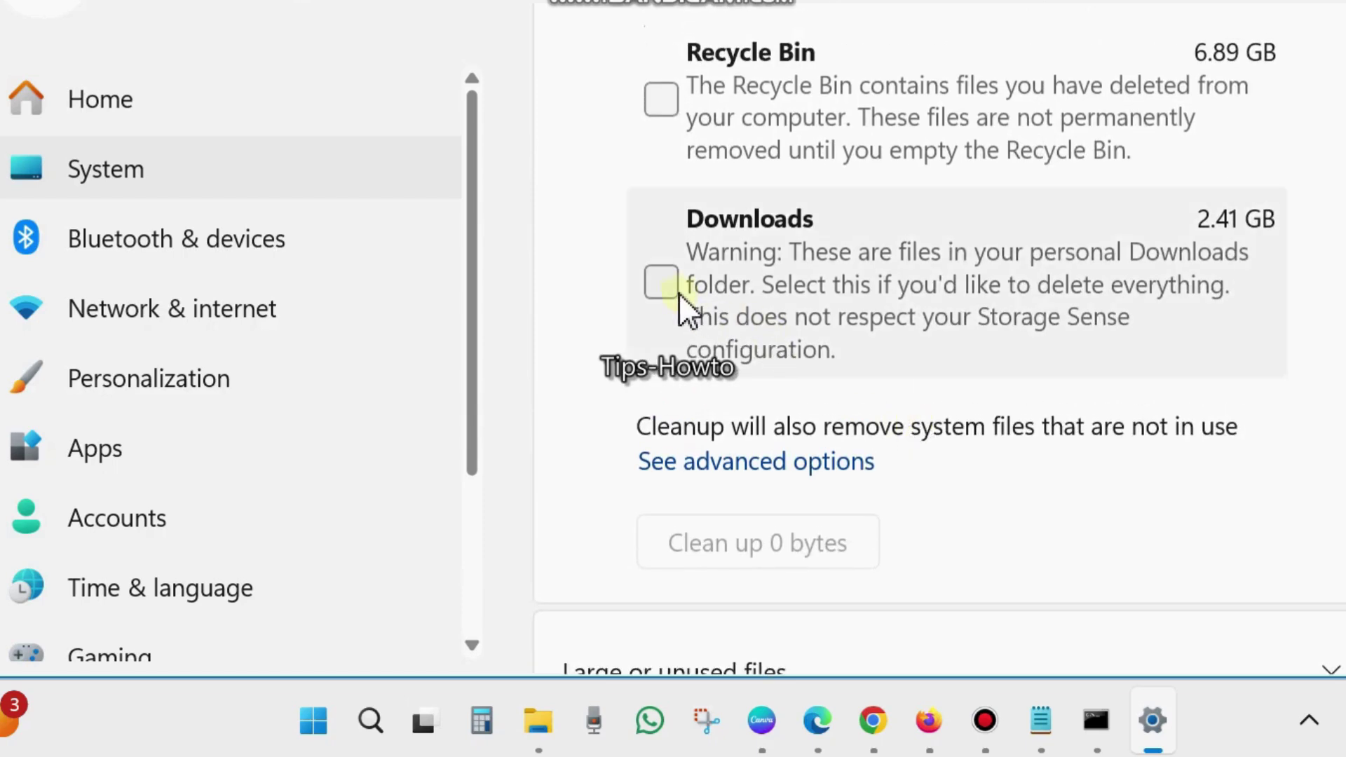
left_click(662, 285)
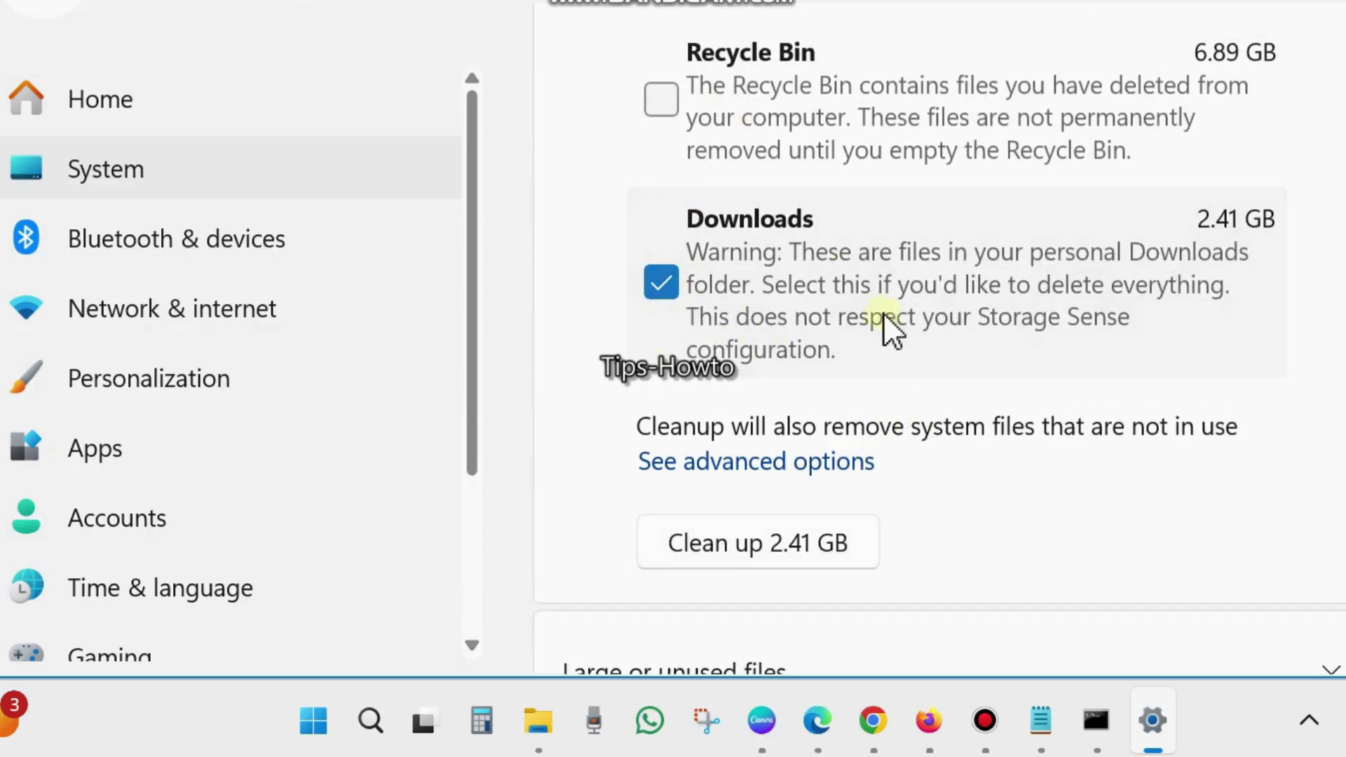
scroll(834, 324, "down", 7)
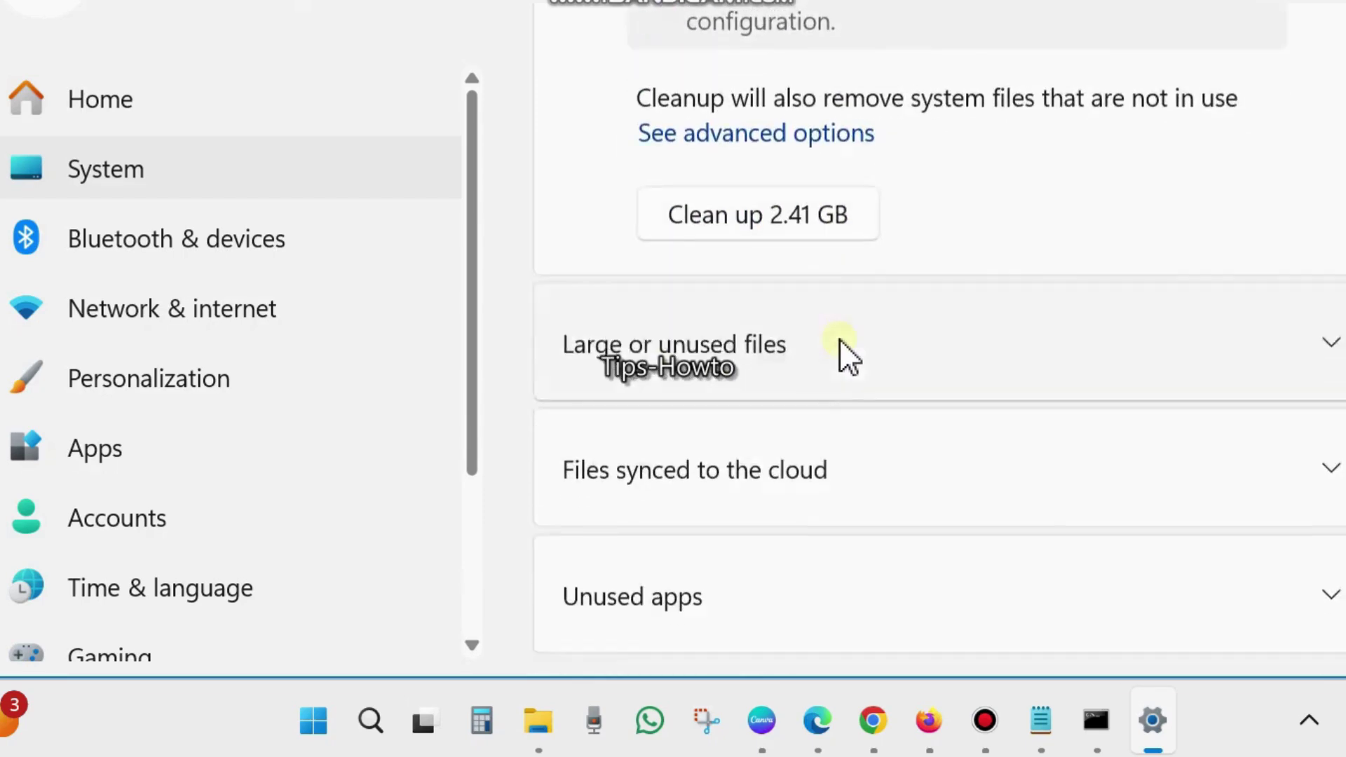
Step: Review the Temporary files options and the remaining cleanup recommendation categories, and close Windows Settings without running the cleanup
scroll(912, 428, "up", 5)
scroll(927, 452, "up", 4)
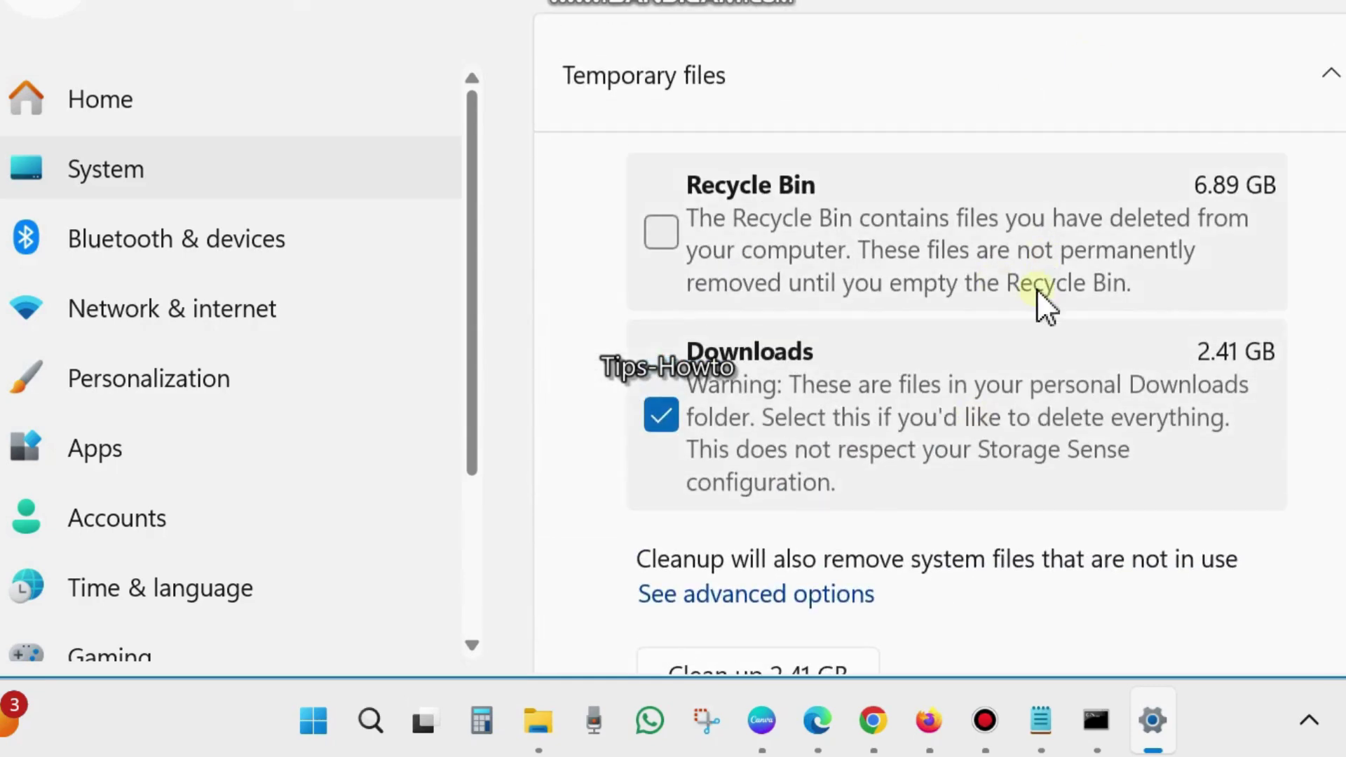
scroll(1042, 301, "down", 2)
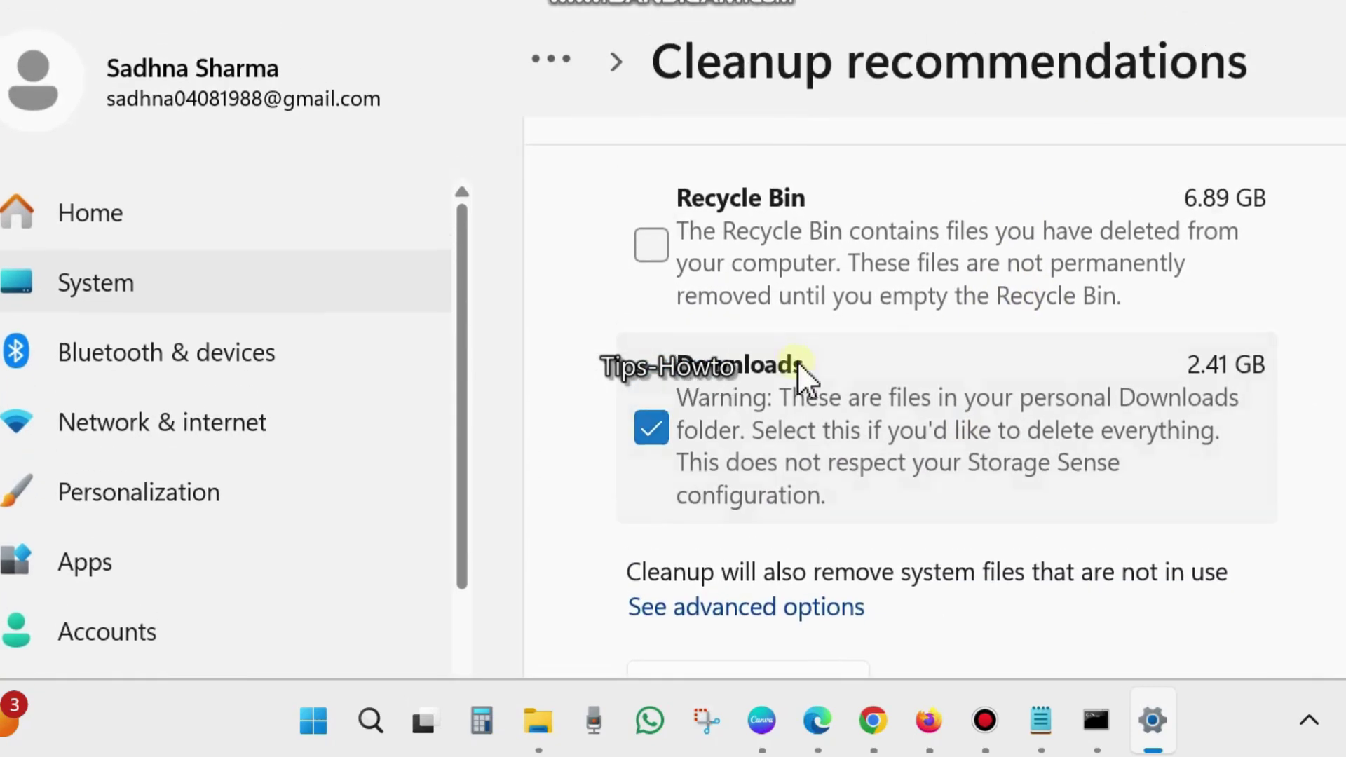
scroll(805, 376, "down", 2)
scroll(868, 489, "down", 5)
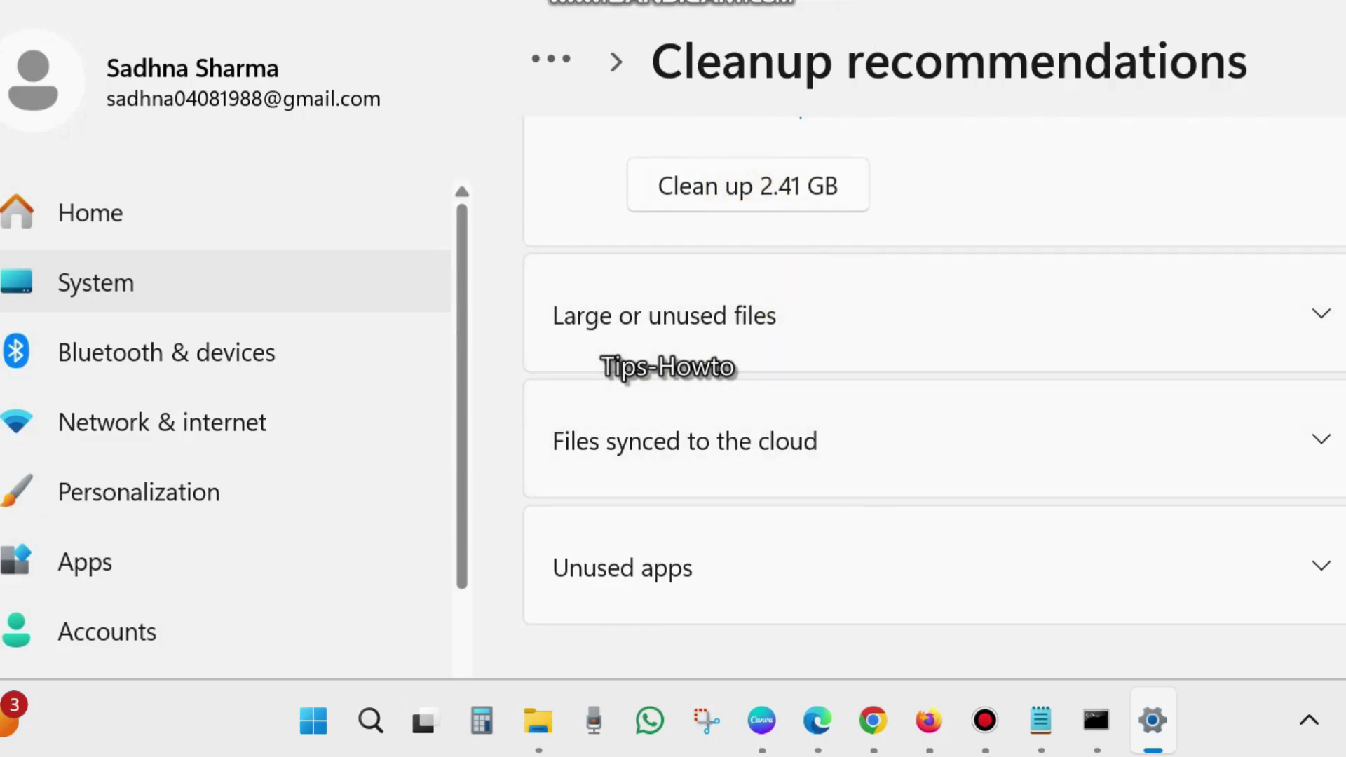
left_click_drag(988, 3, 988, 0)
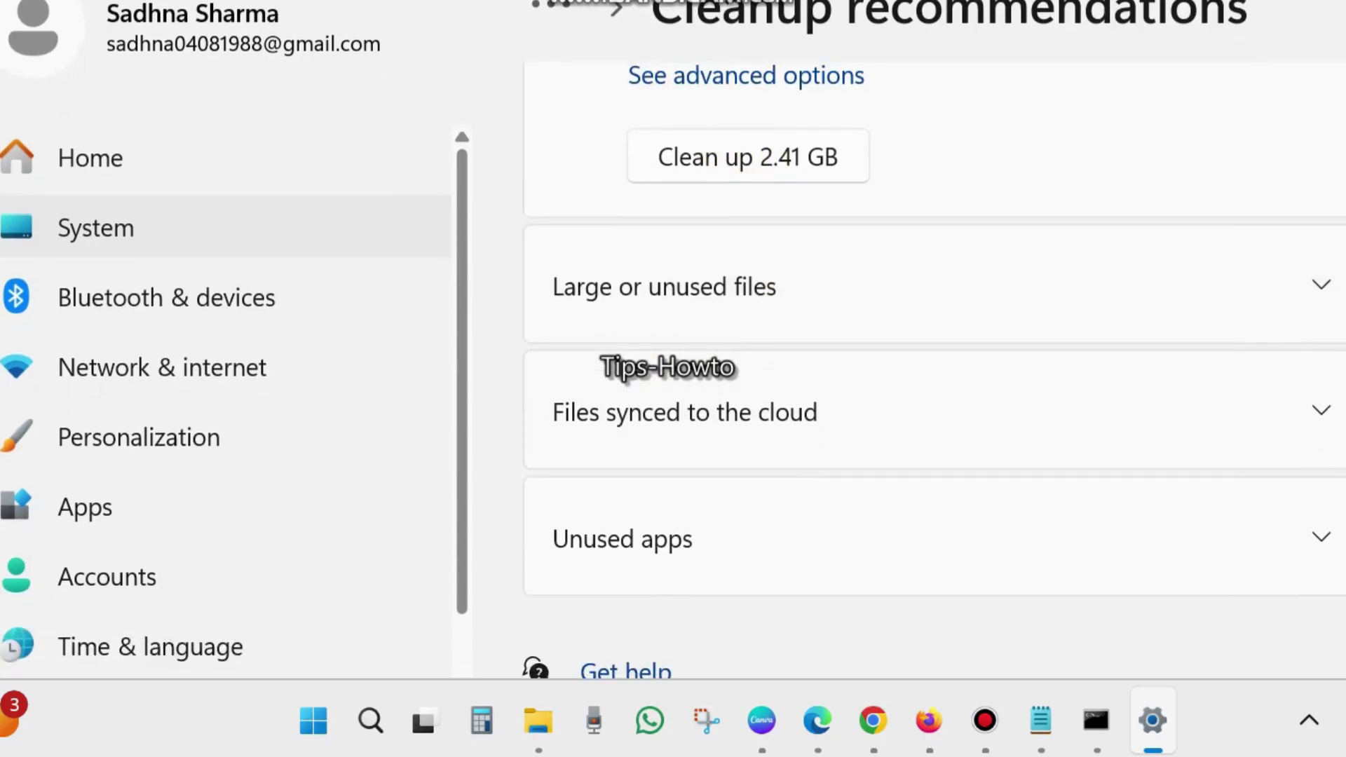
key("alt+F4")
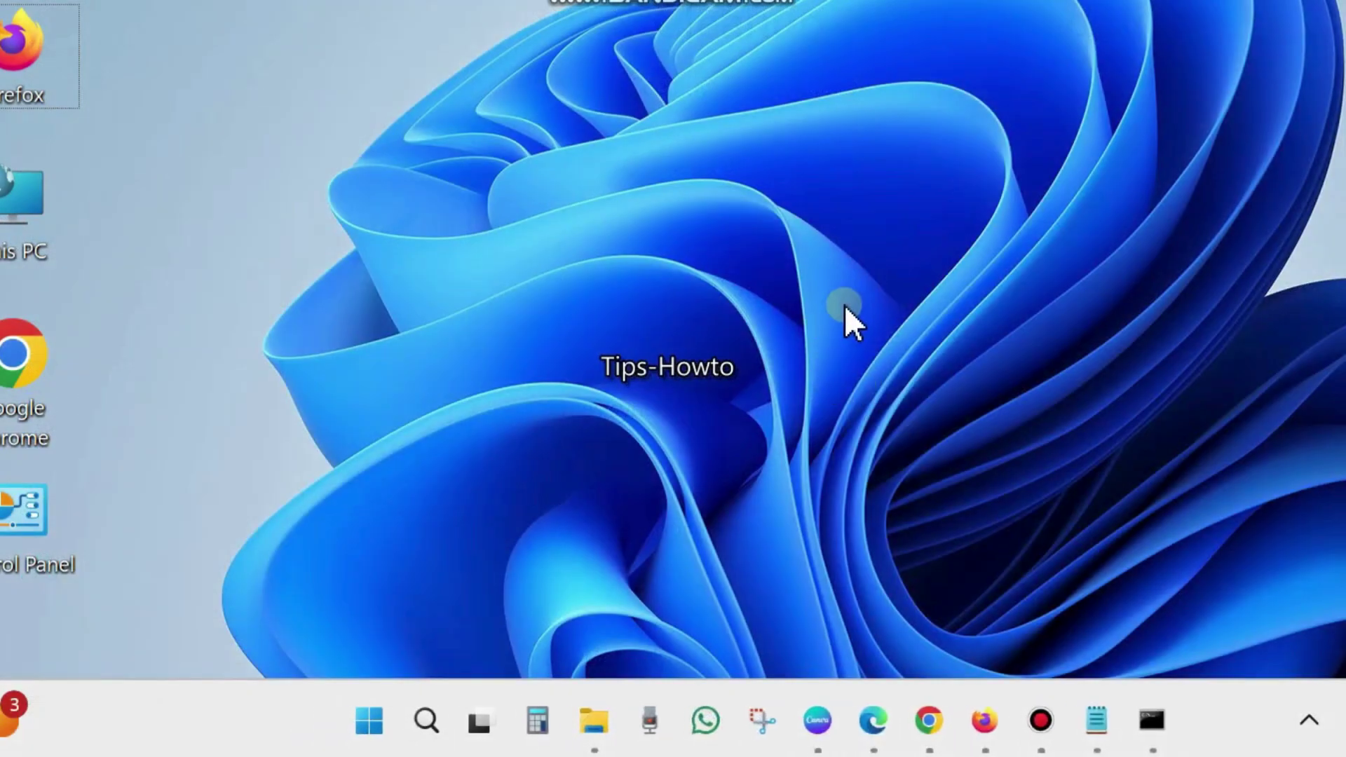
Step: Search for cmd and open Command Prompt as administrator, allowing it to make changes to the device
left_click(425, 722)
type("cm")
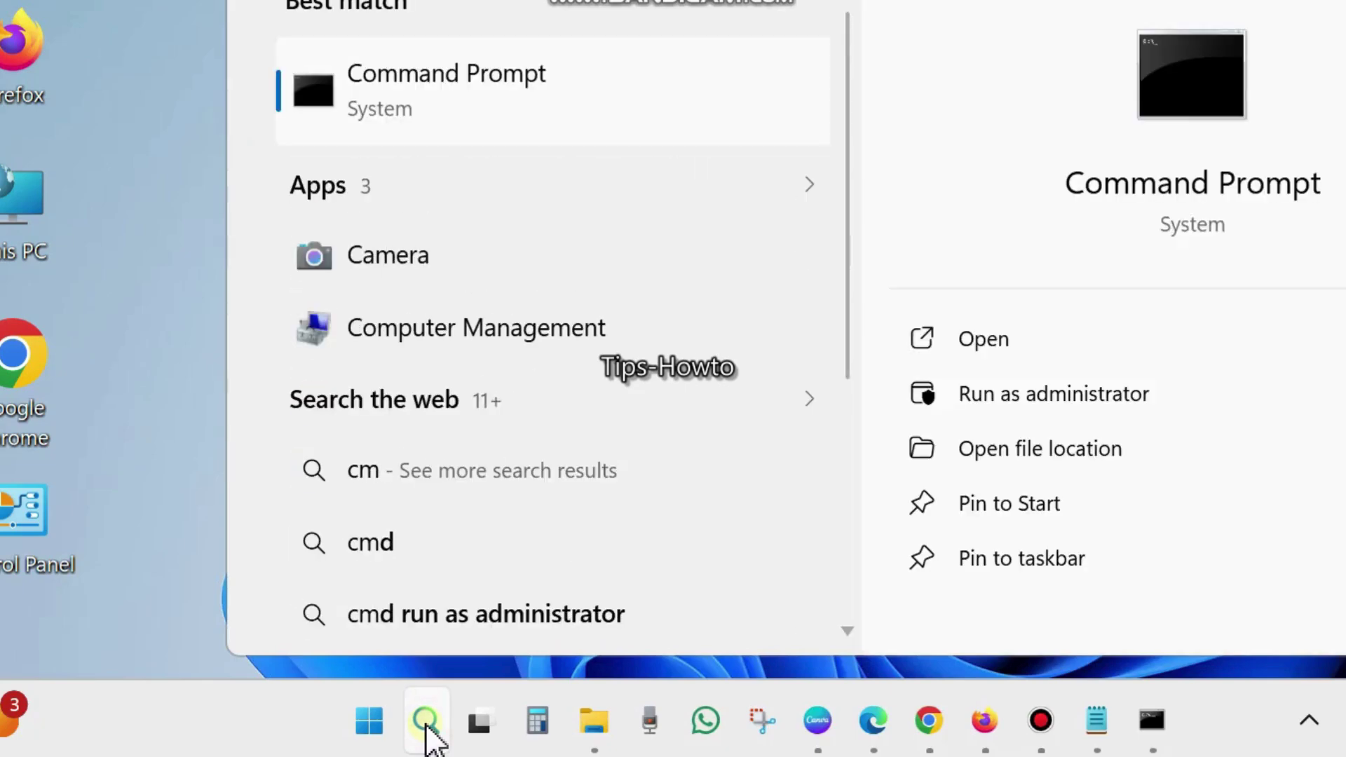
type("d")
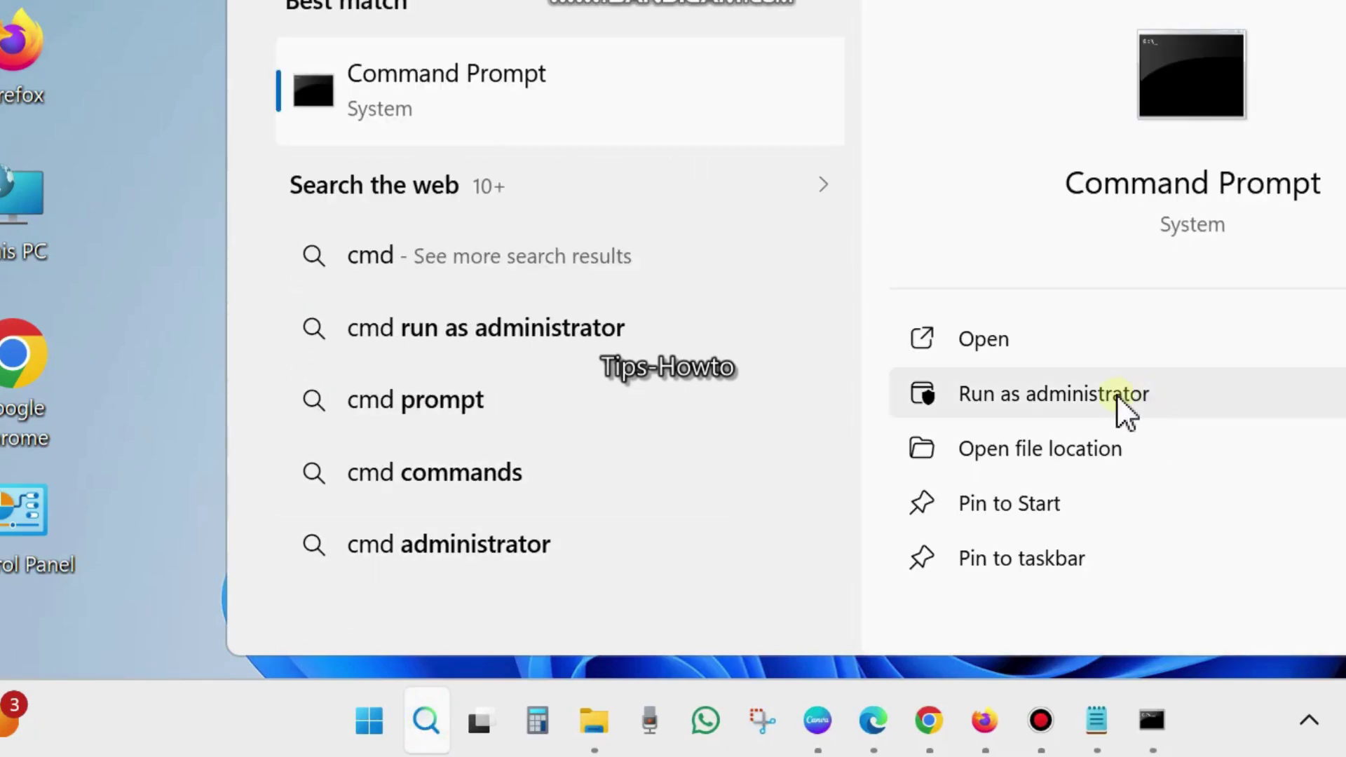
left_click(1110, 395)
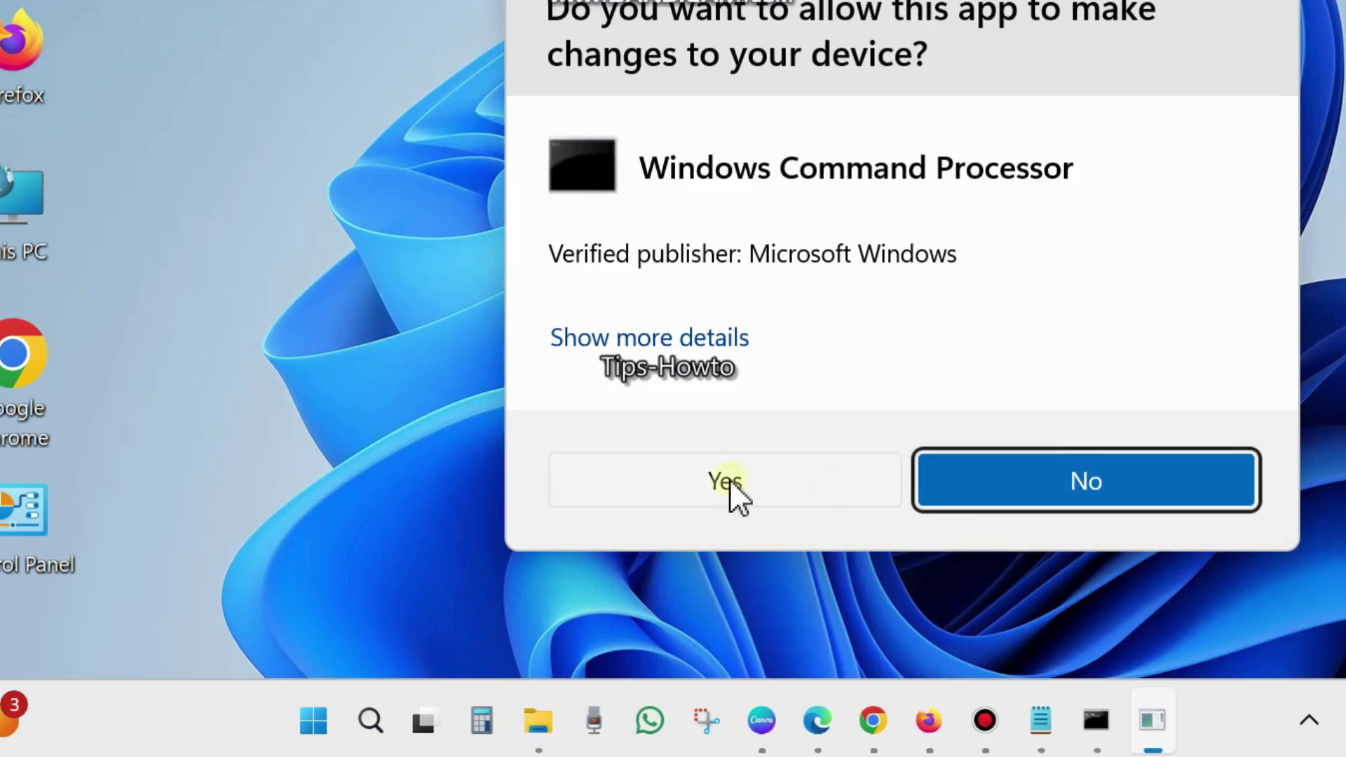
left_click(729, 481)
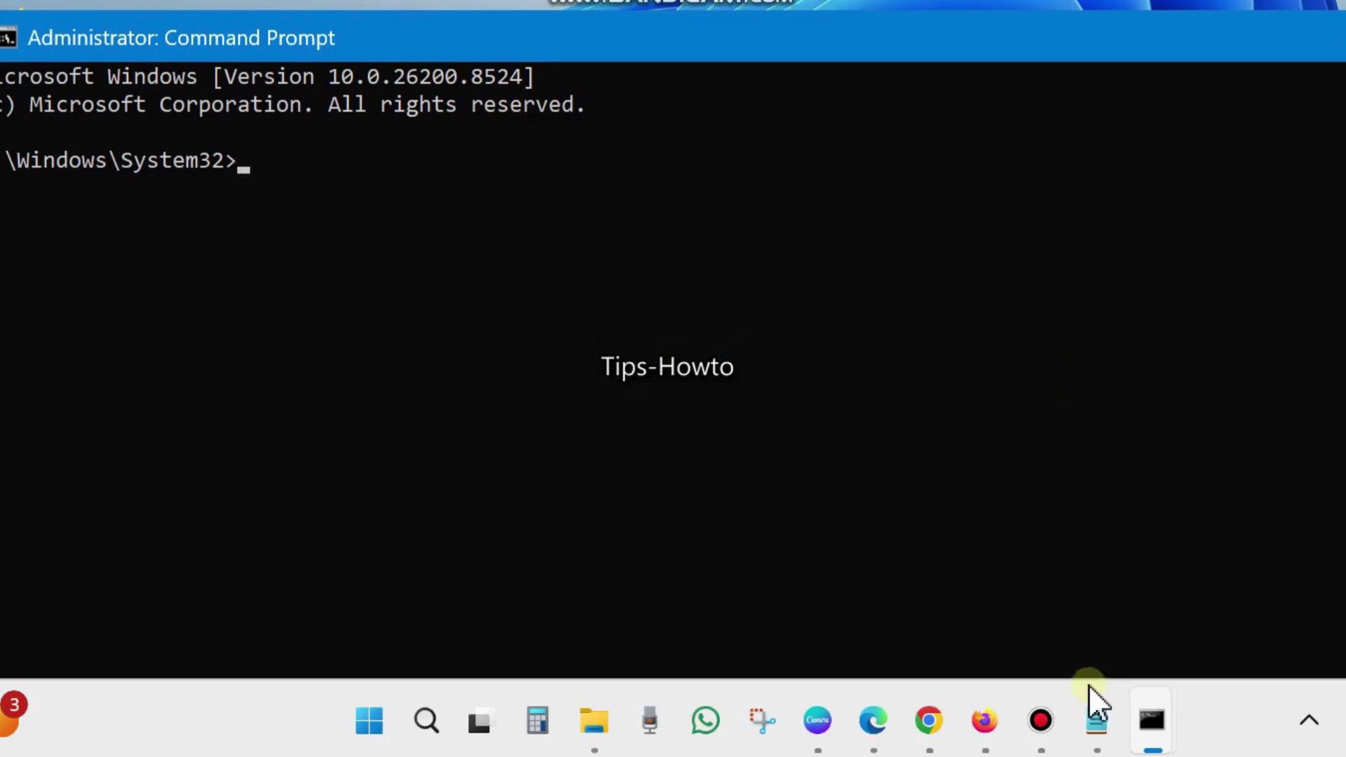
Step: Switch to the Notepad command notes and place their window beside the Command Prompt with the net stop commands in view
left_click(1097, 722)
scroll(818, 445, "down", 3)
scroll(828, 459, "down", 2)
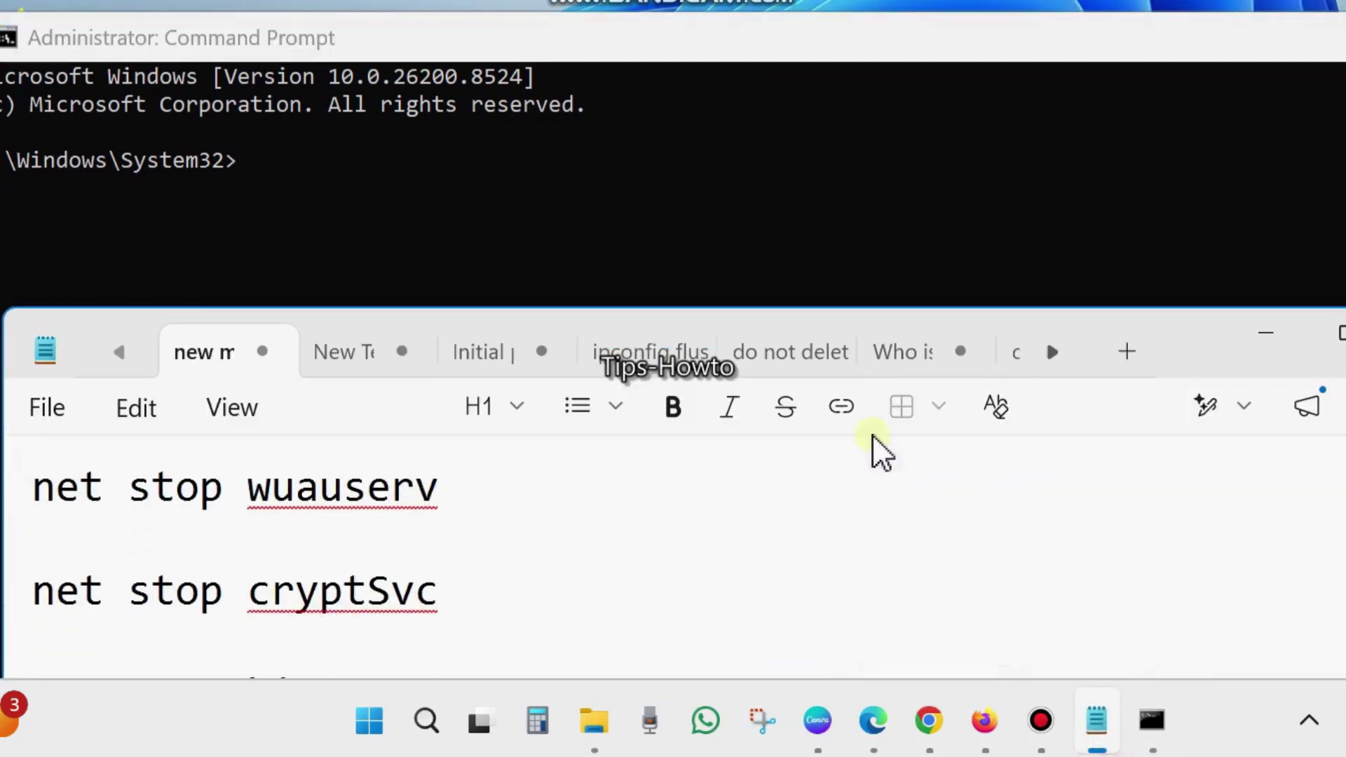
left_click_drag(1167, 336, 1345, 9)
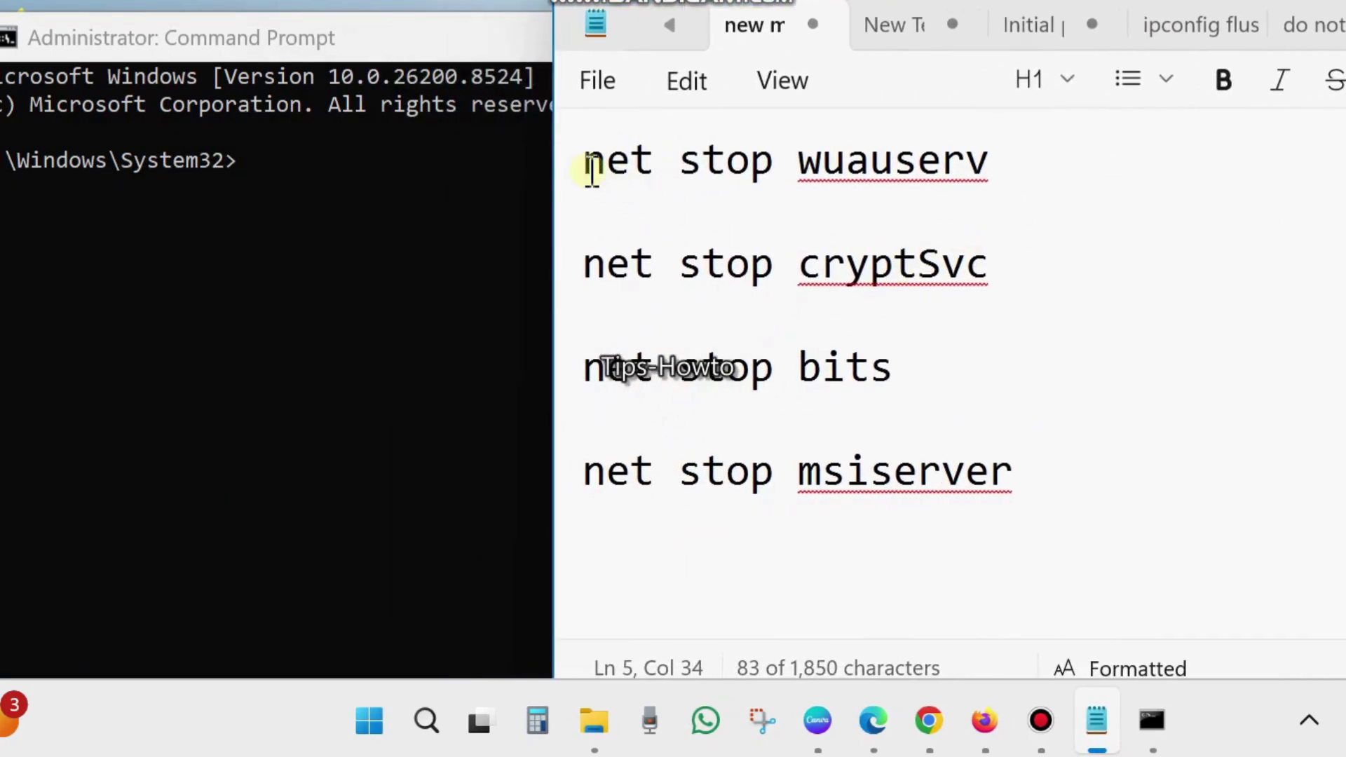
Step: Go through the net stop commands for wuauserv, cryptSvc, bits and msiserver line by line, and look at the Del and rmdir commands below
left_click(559, 203)
left_click(556, 261)
left_click(555, 363)
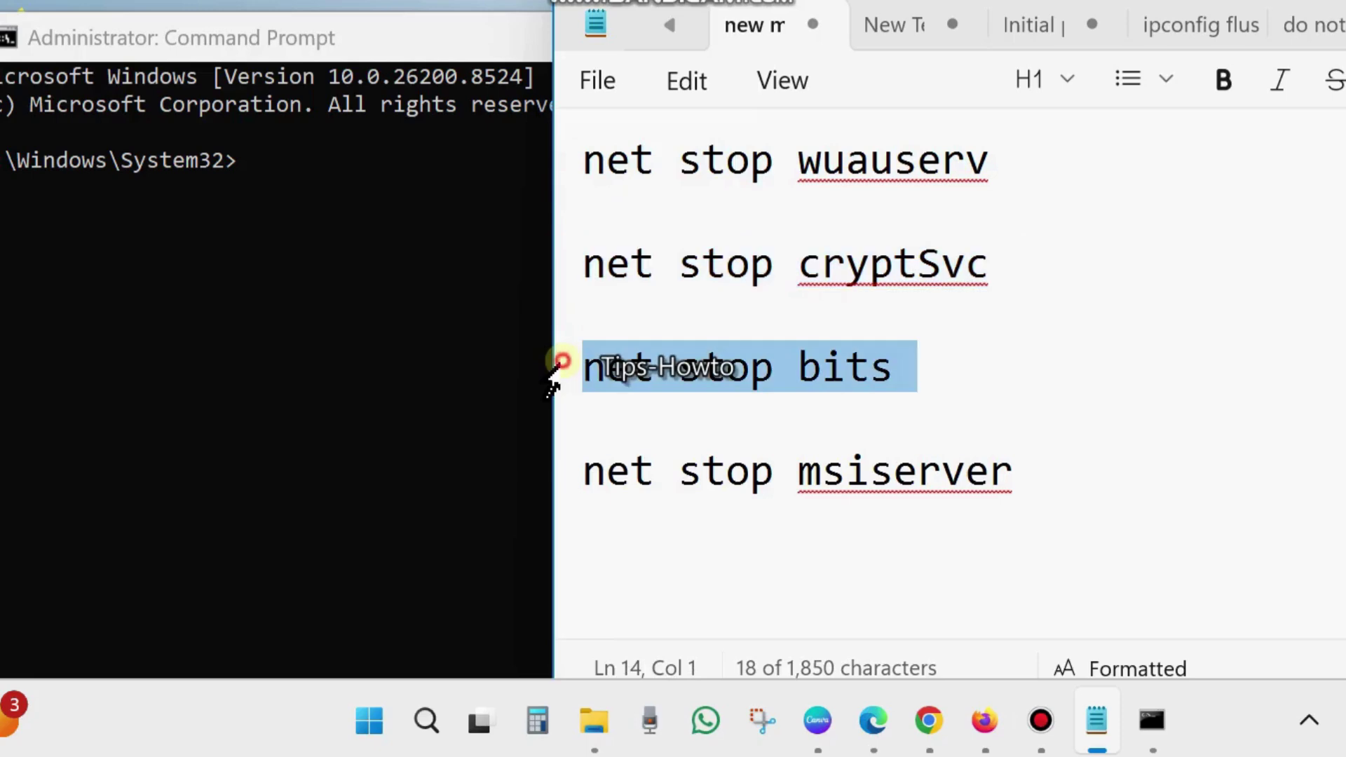
left_click(550, 477)
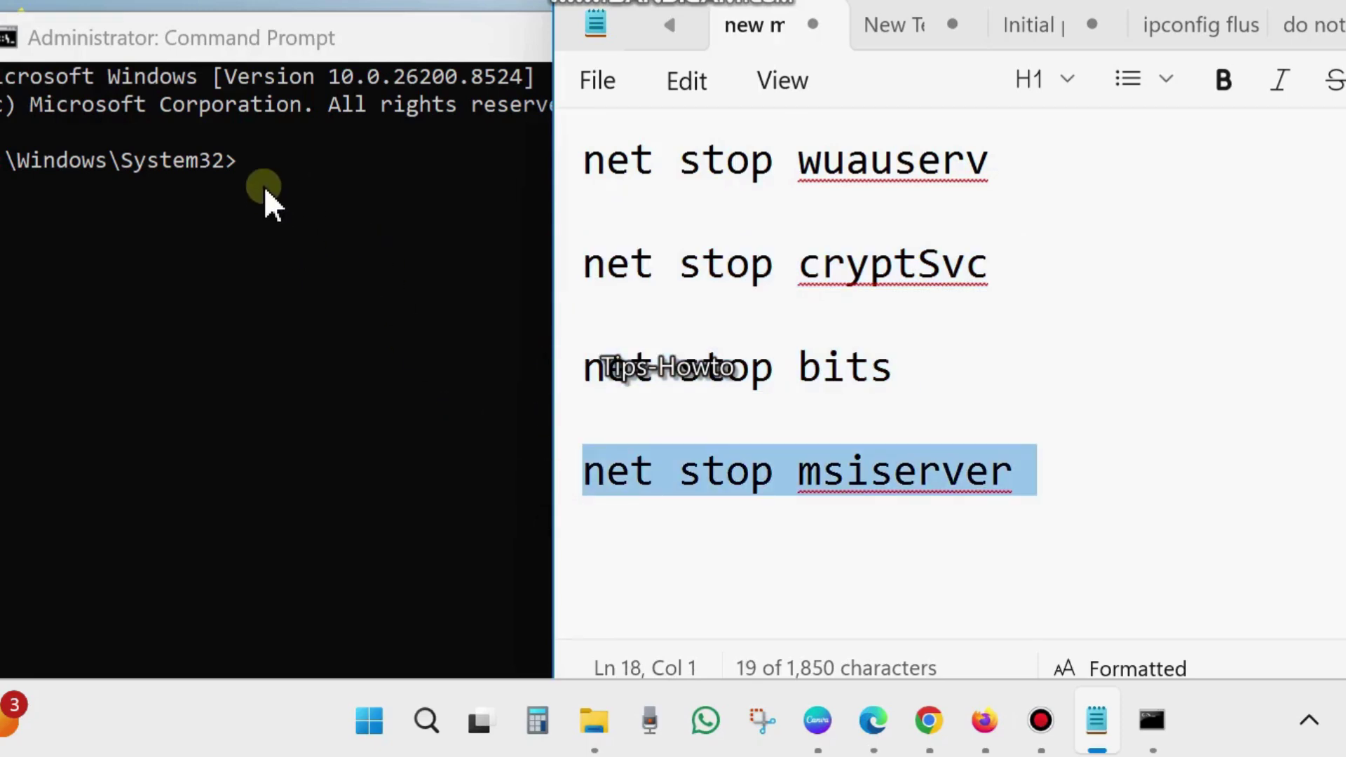
scroll(732, 343, "down", 5)
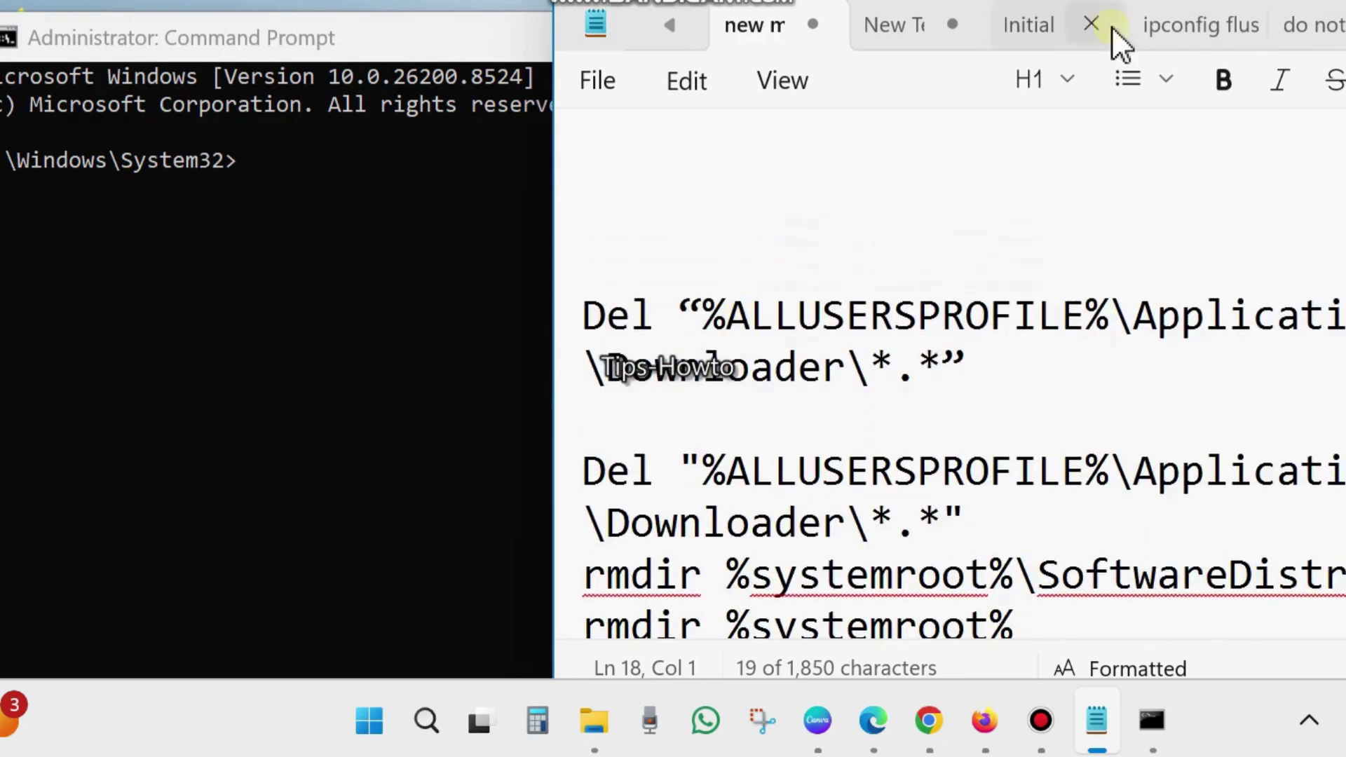
Step: Detach the "Who is Prime Minister of Britain" note into its own window and close it without saving
left_click_drag(1343, 25, 1304, 5)
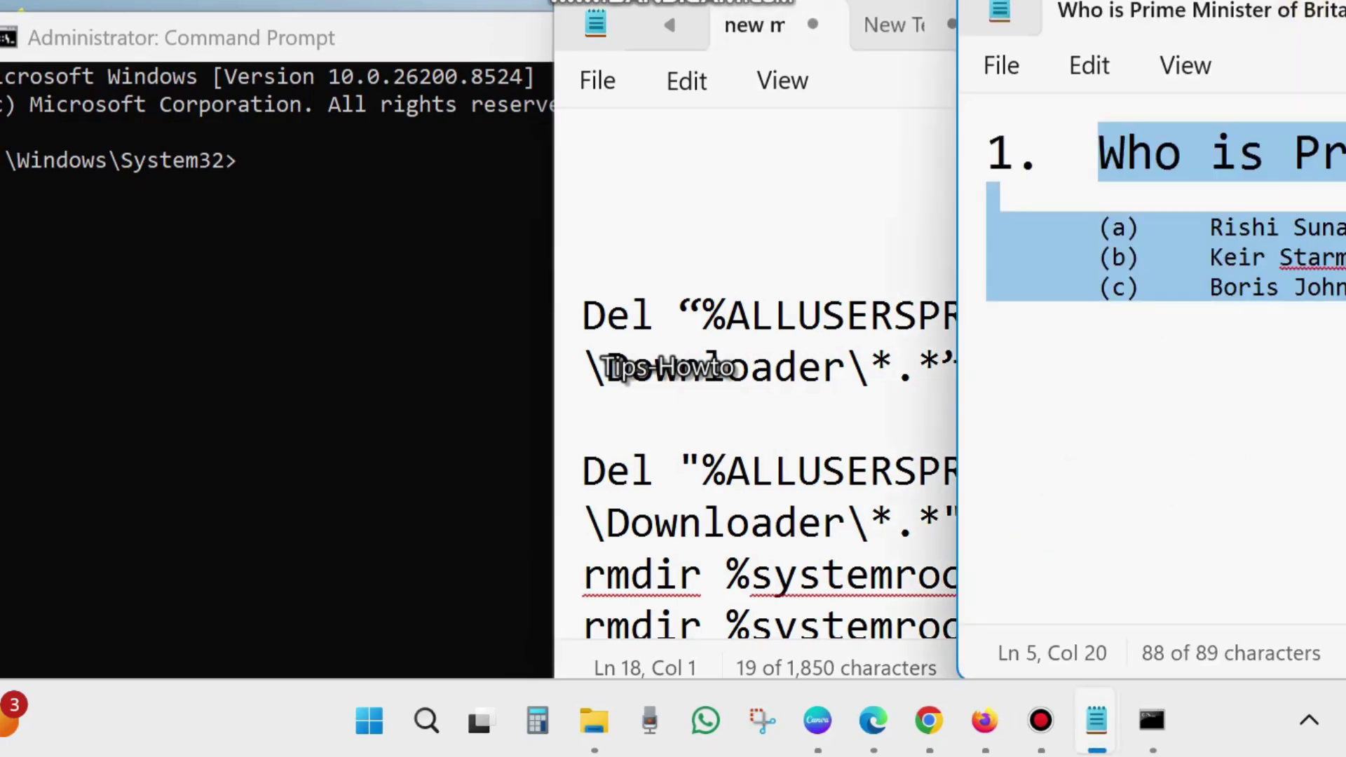
key("super+Up")
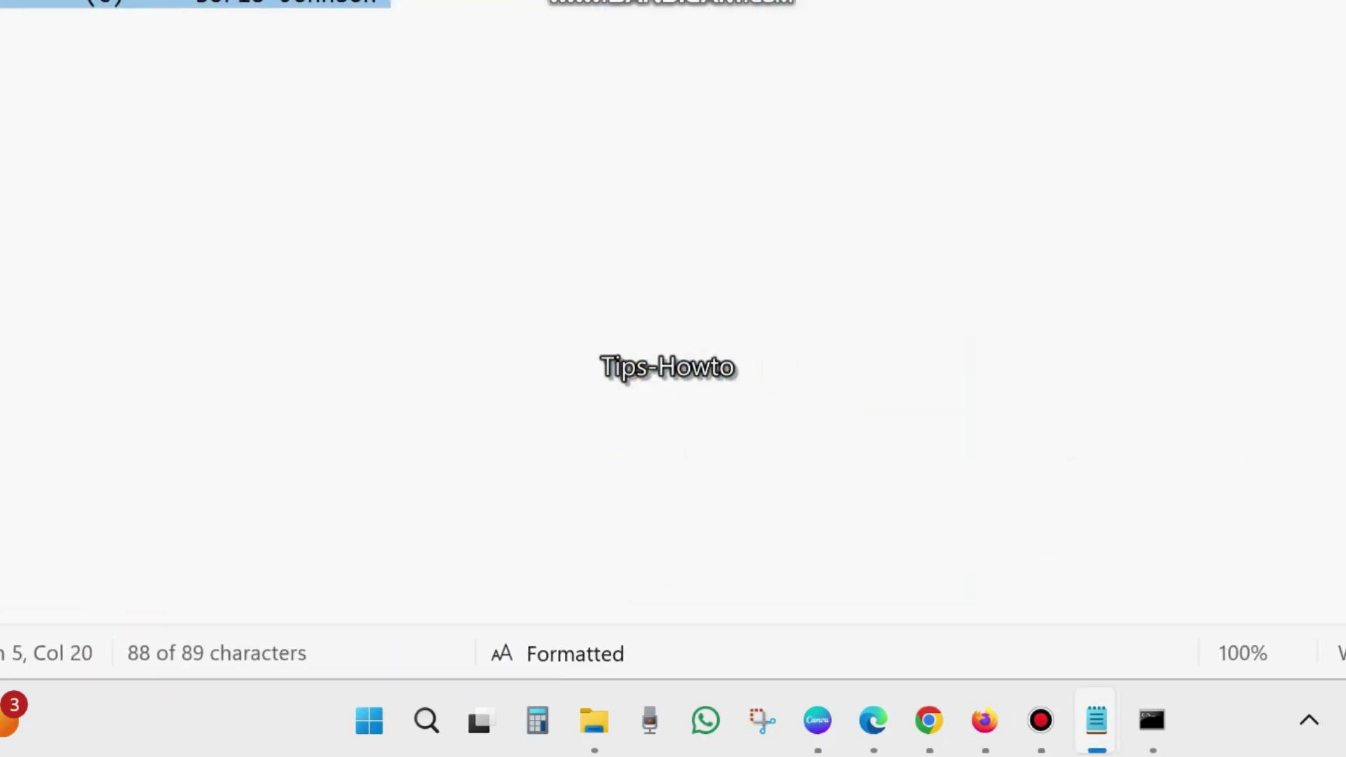
key("alt+F4")
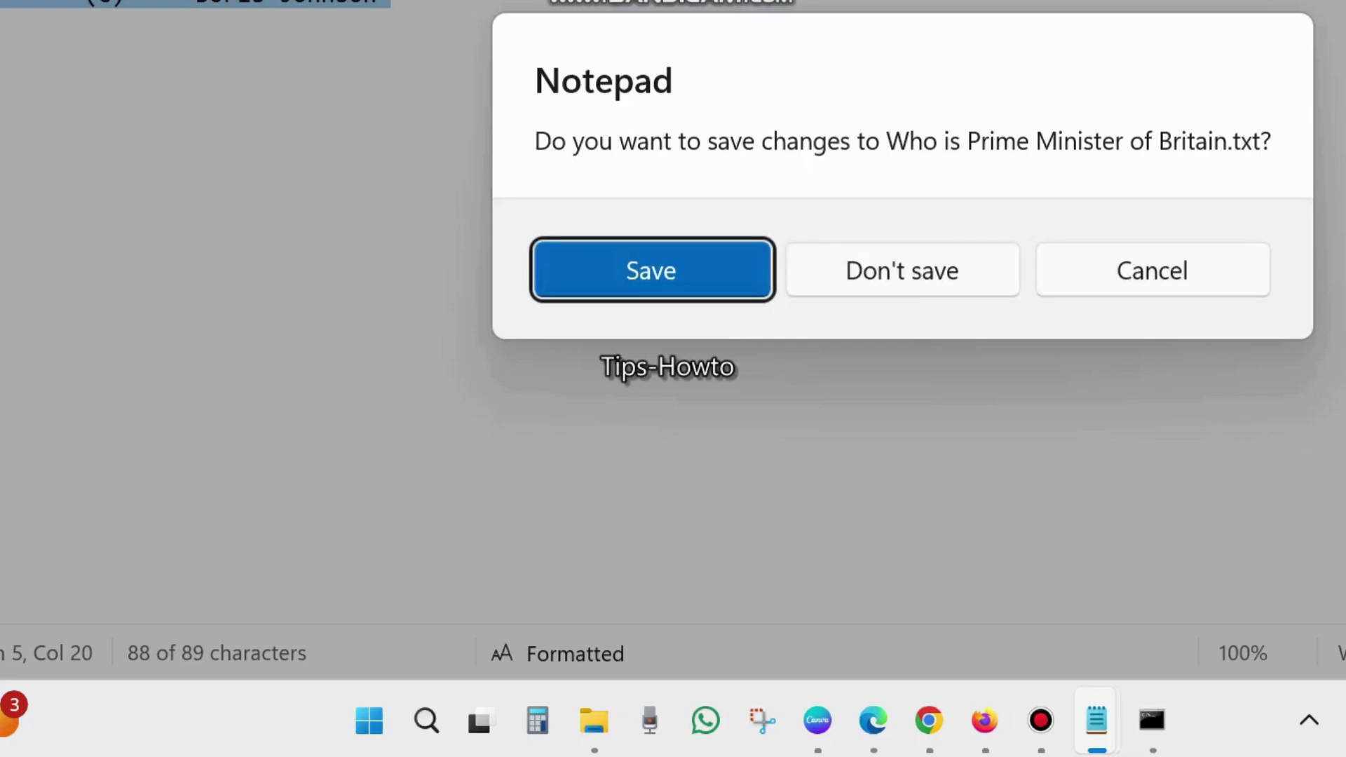
left_click(946, 275)
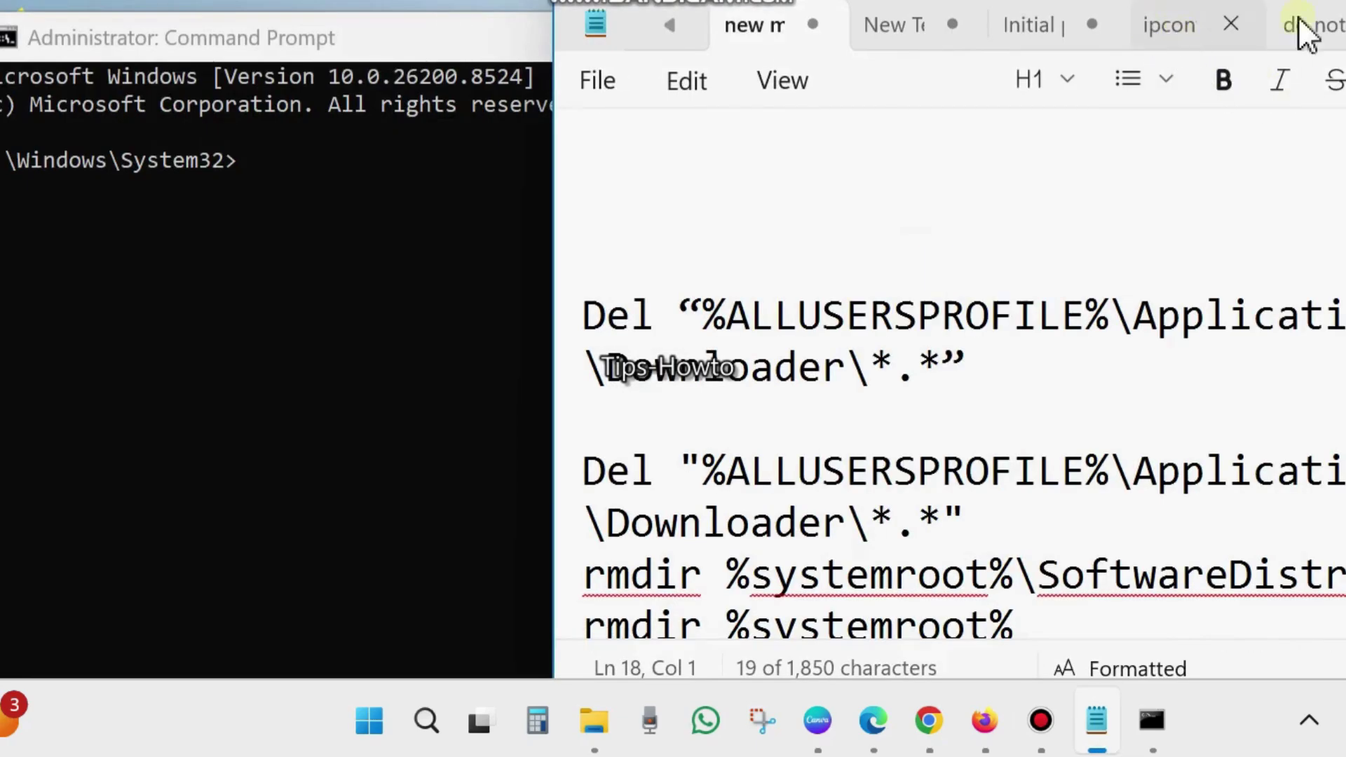
Step: Examine the rest of the update reset commands, highlight the net start commands for the four services, and minimize the notes
double_click(1163, 24)
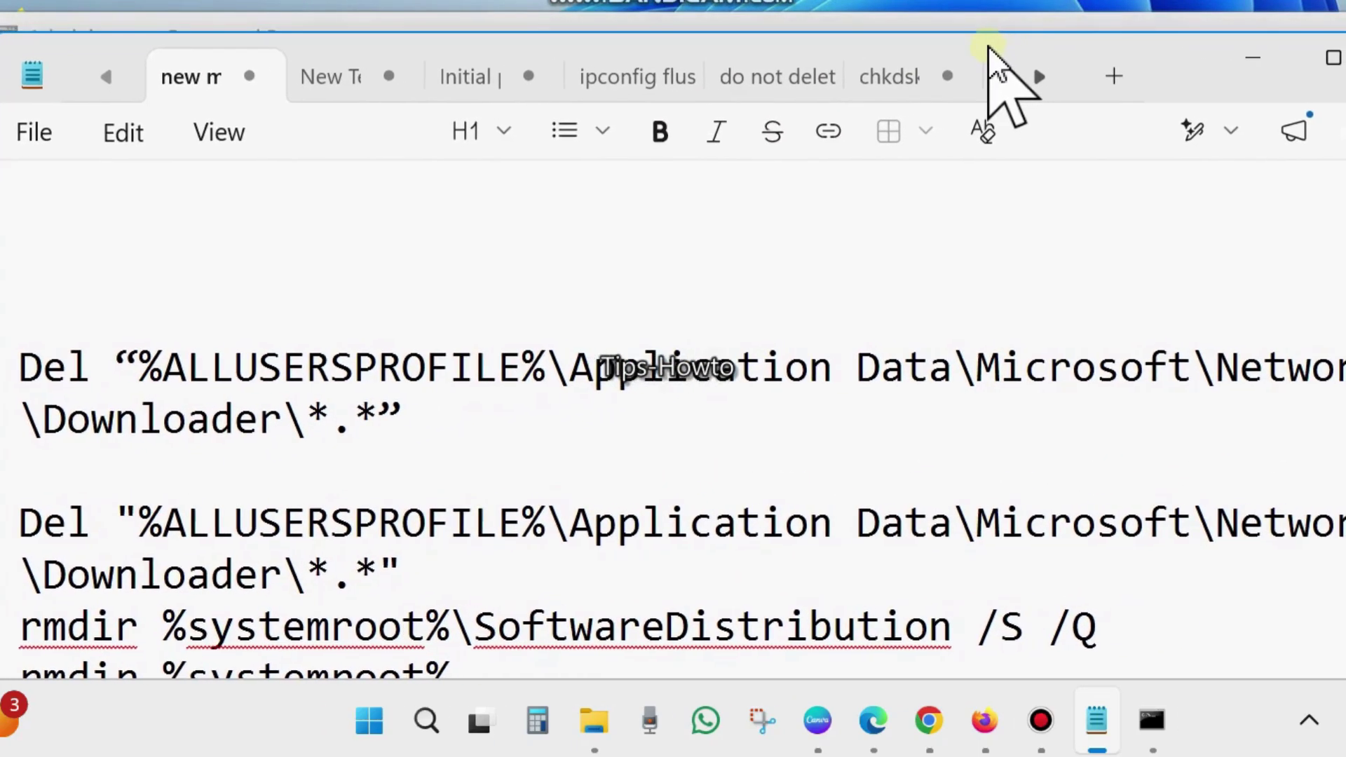
scroll(294, 511, "down", 4)
scroll(294, 511, "down", 20)
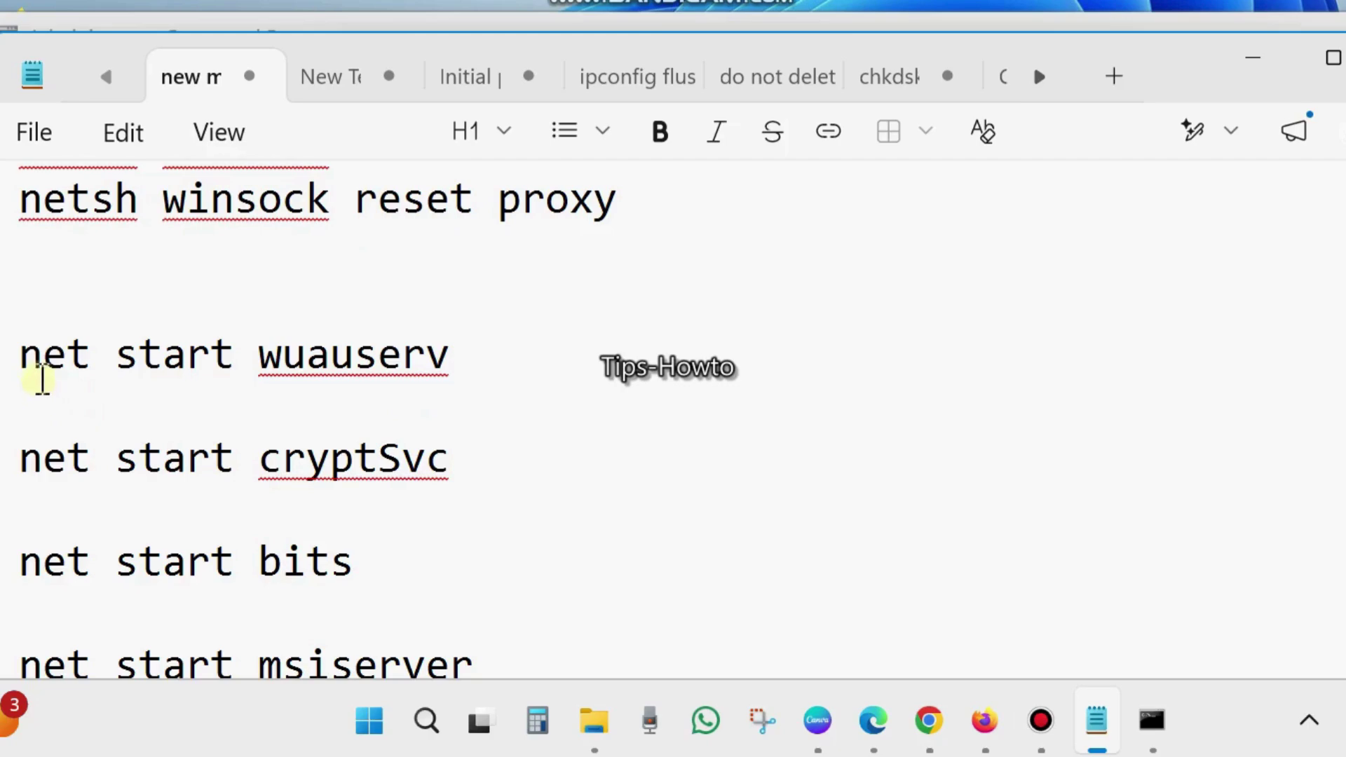
left_click_drag(28, 361, 556, 667)
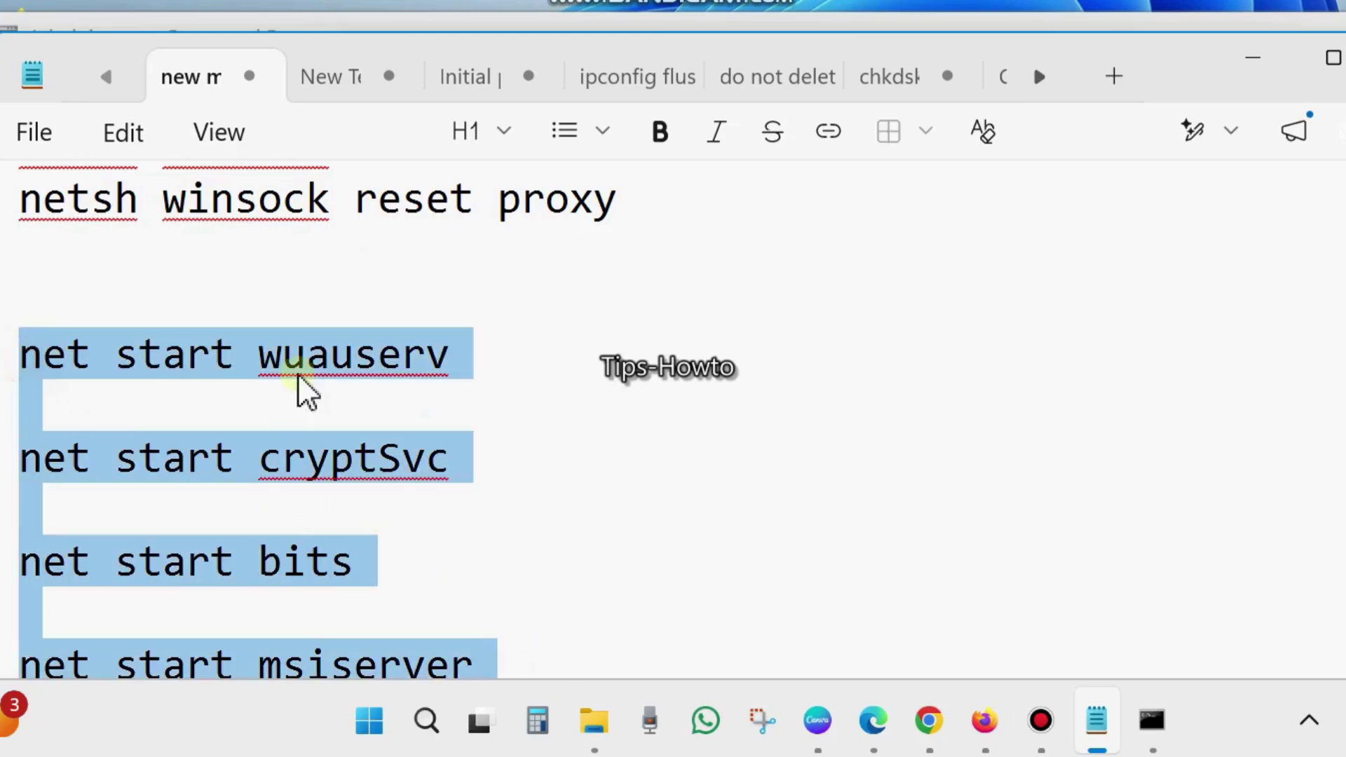
scroll(312, 421, "up", 20)
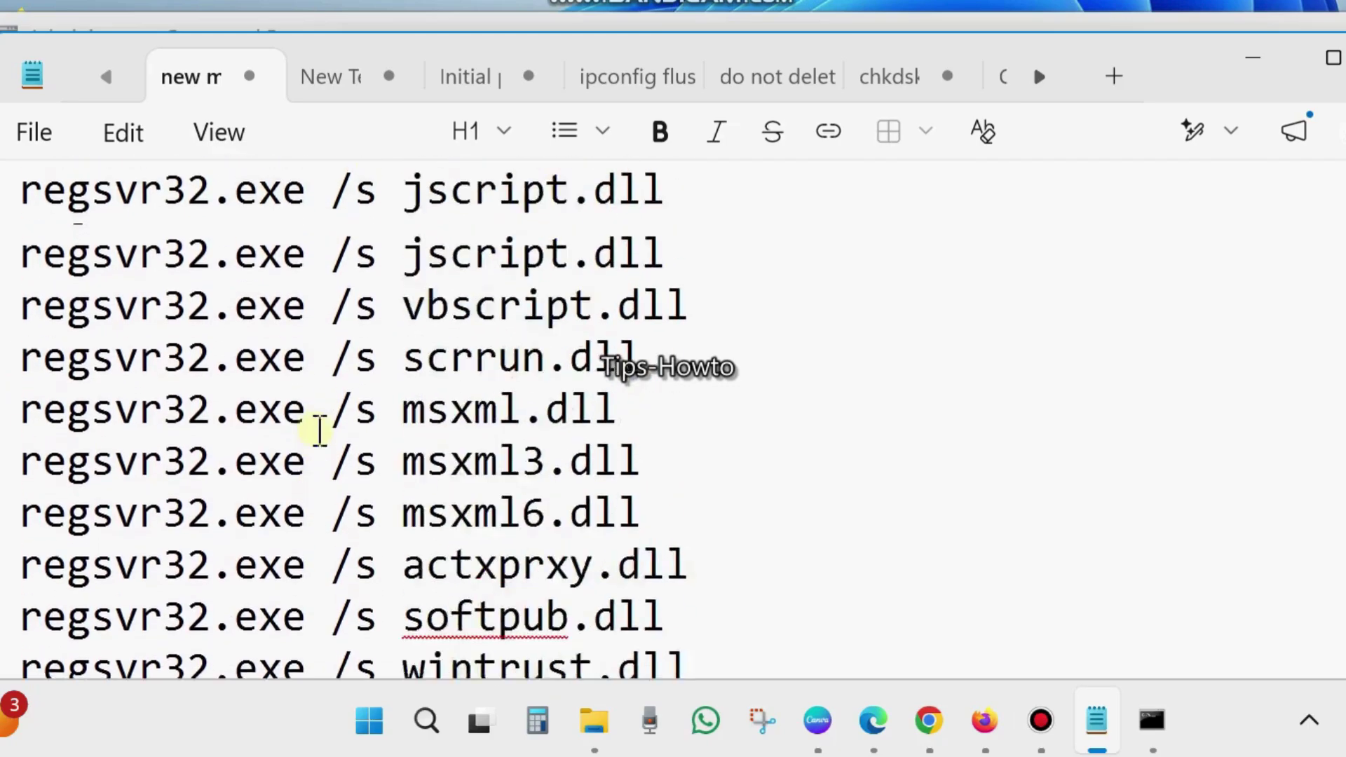
scroll(319, 432, "up", 5)
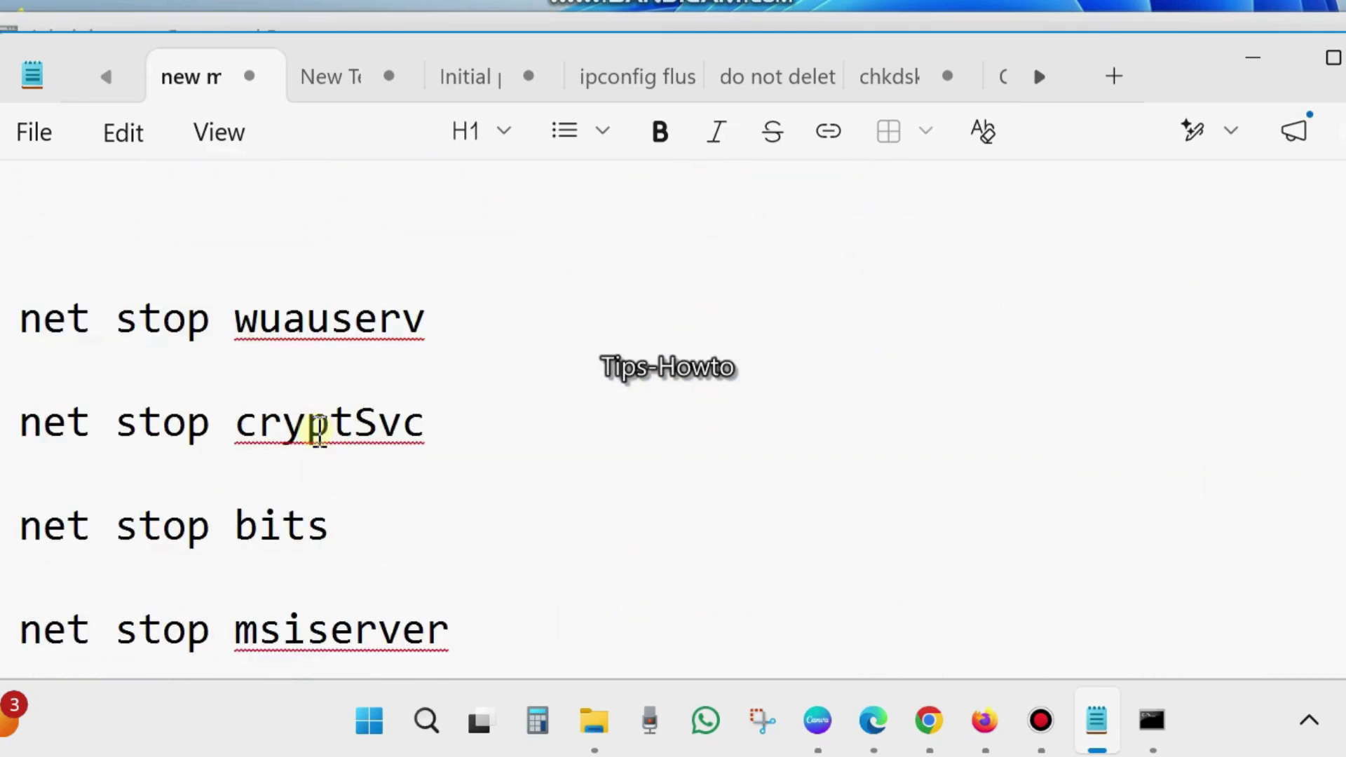
scroll(319, 429, "down", 2)
left_click(1253, 56)
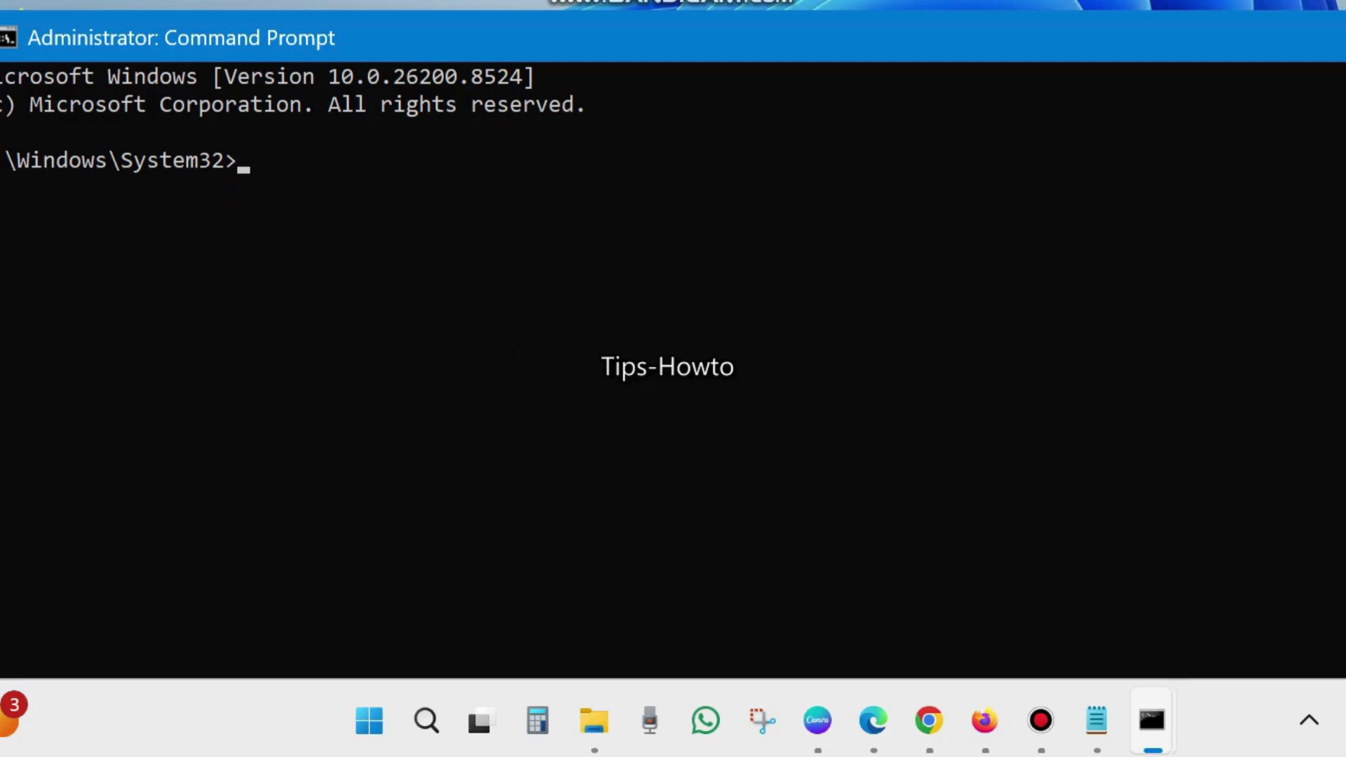
Step: Return to the desktop and open the system's shut down or sign out options
key("super+d")
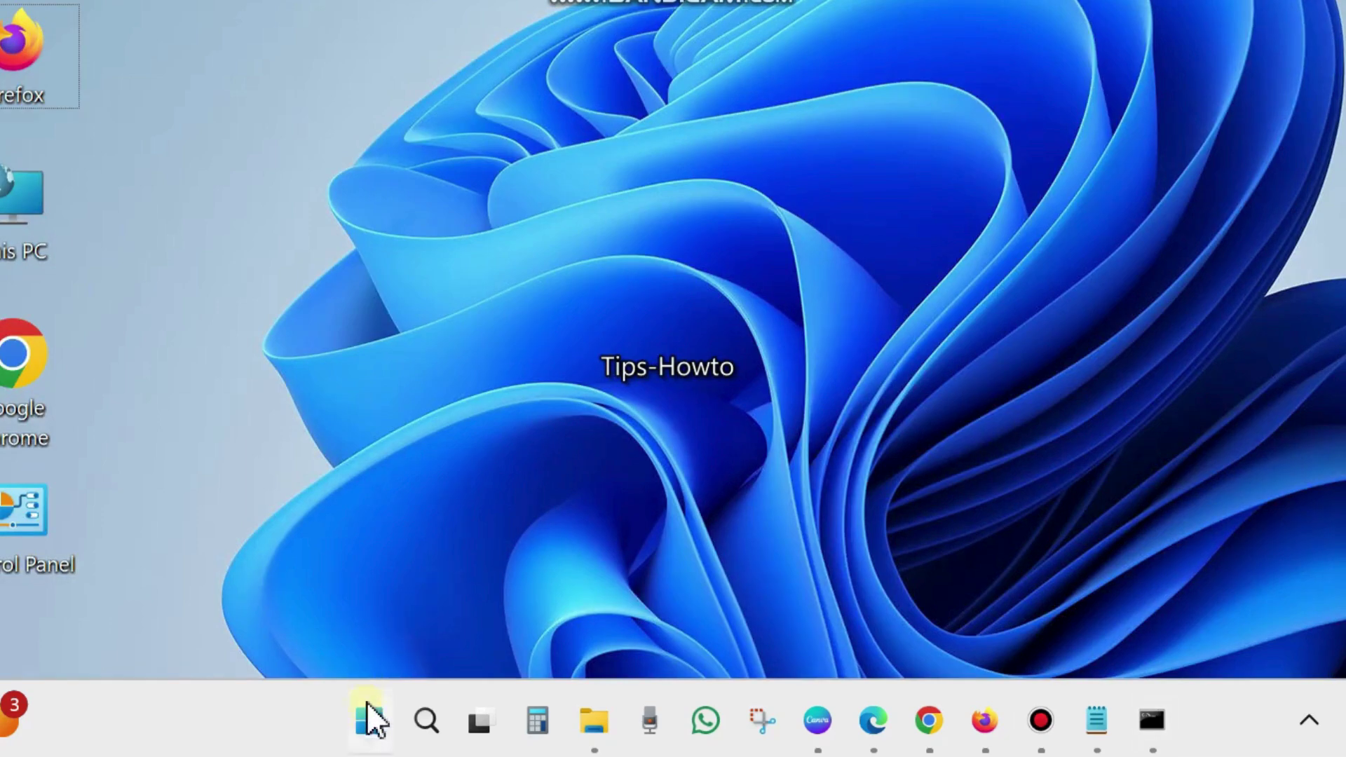
right_click(366, 701)
mouse_move(408, 615)
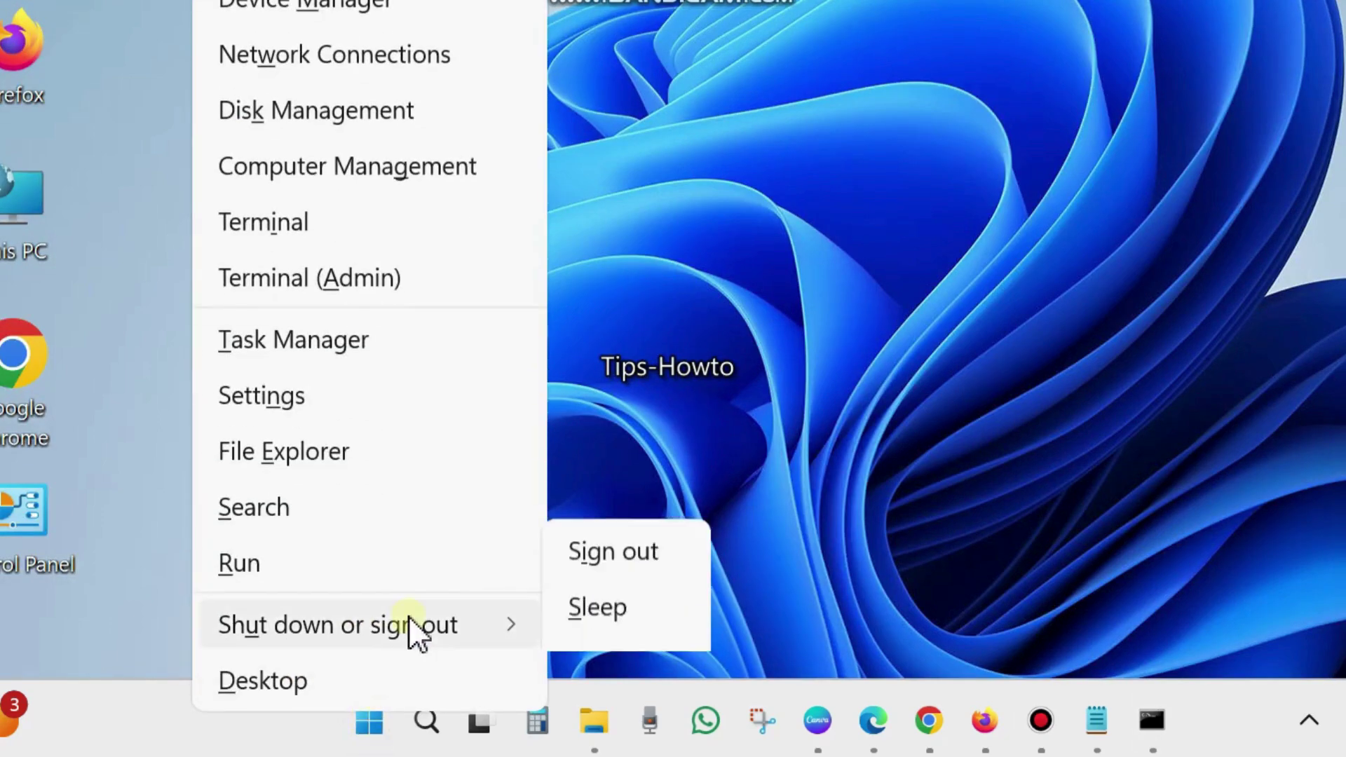